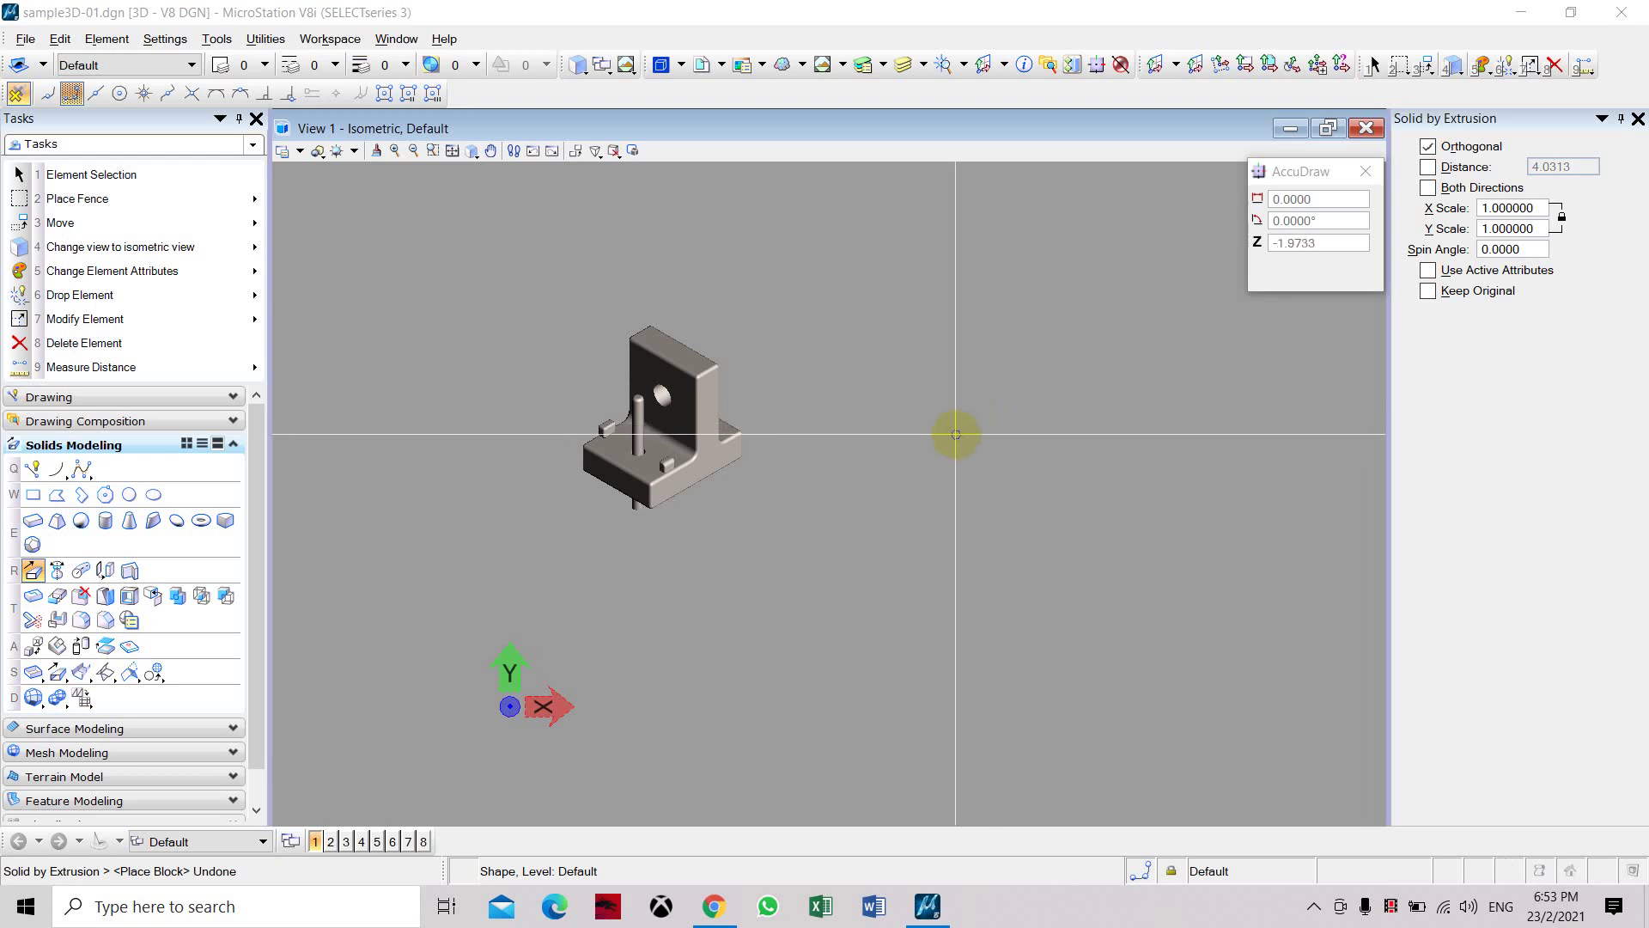
scroll(966, 413, up, 1)
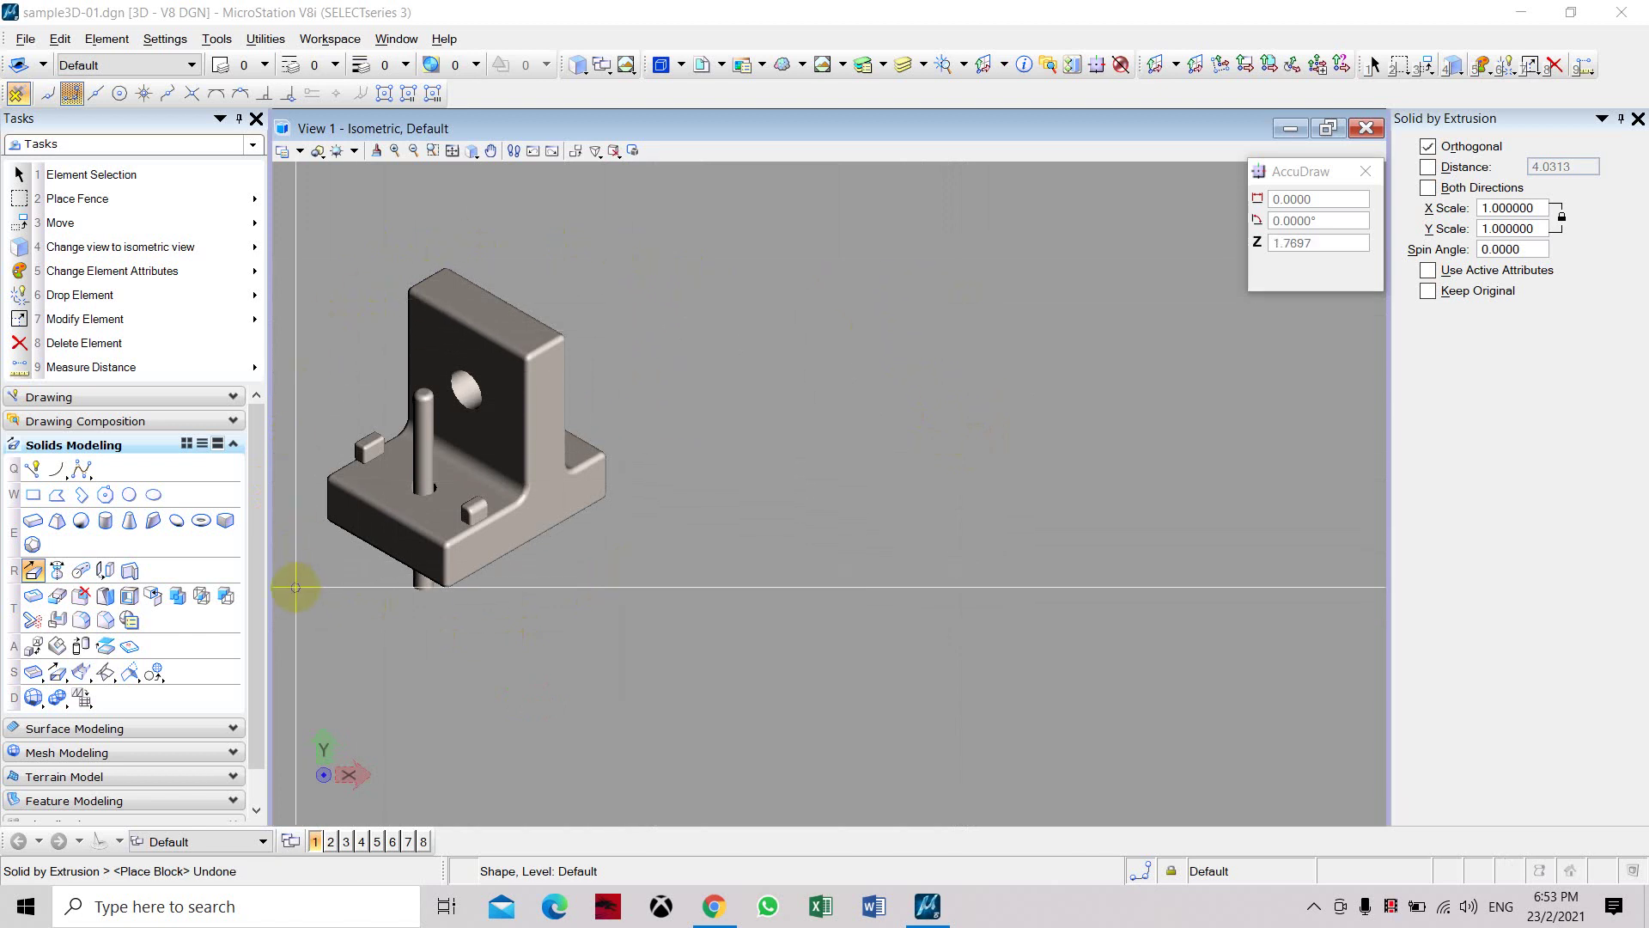
Bring up the View Control menu over the isometric bracket to reach View Rotation
click(186, 247)
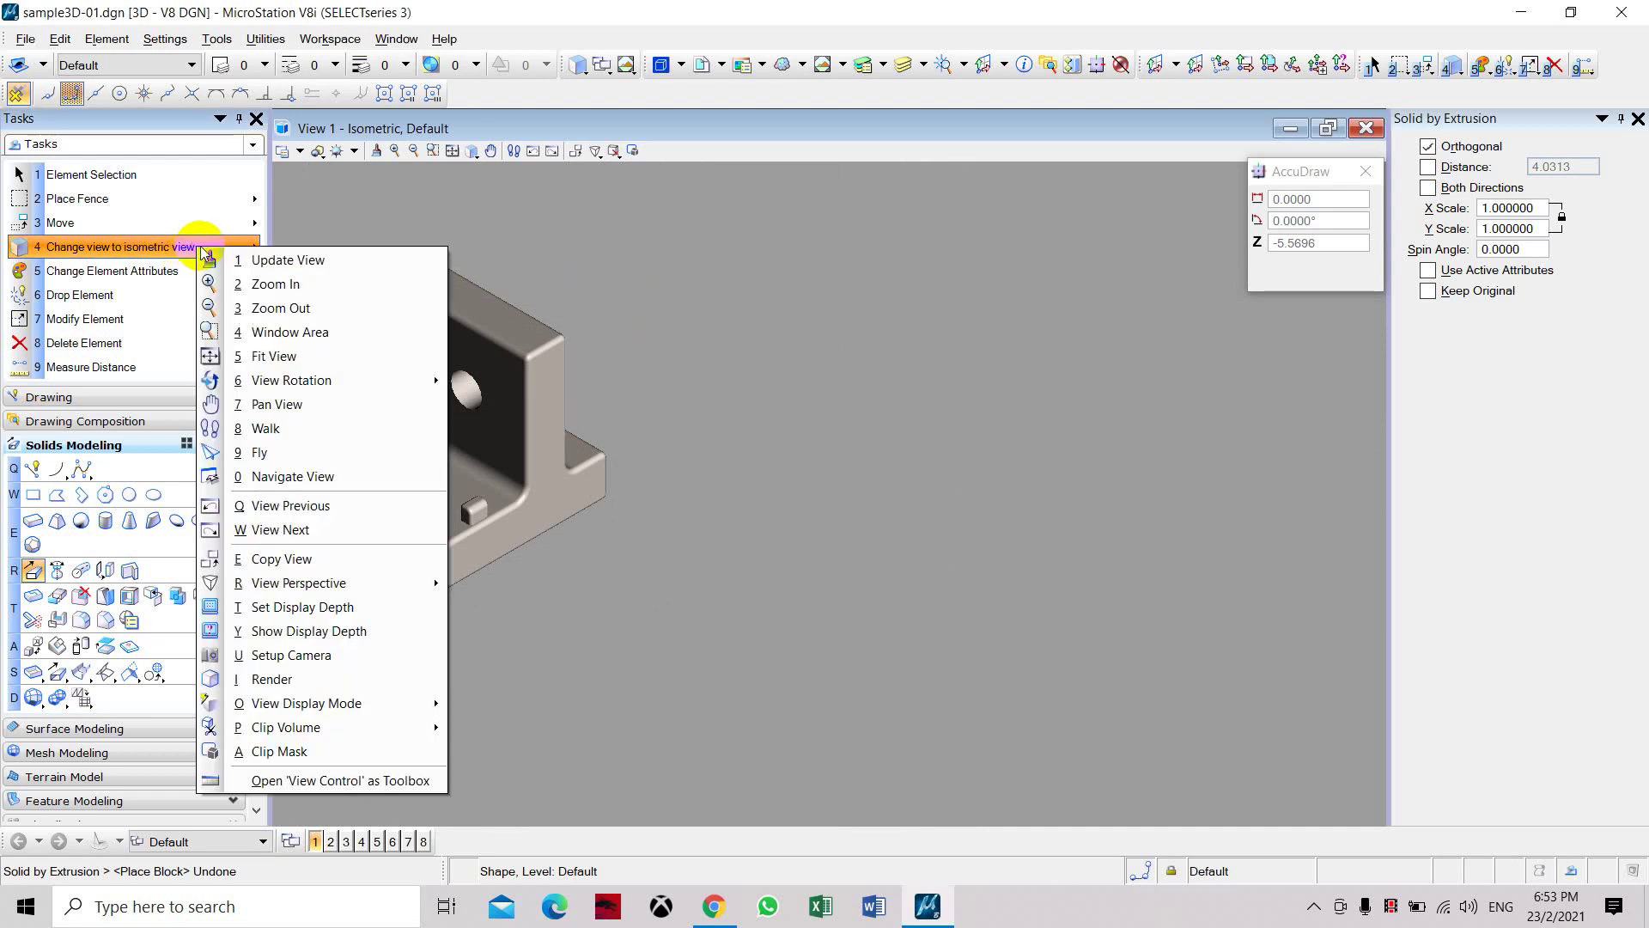
mouse_move(293, 381)
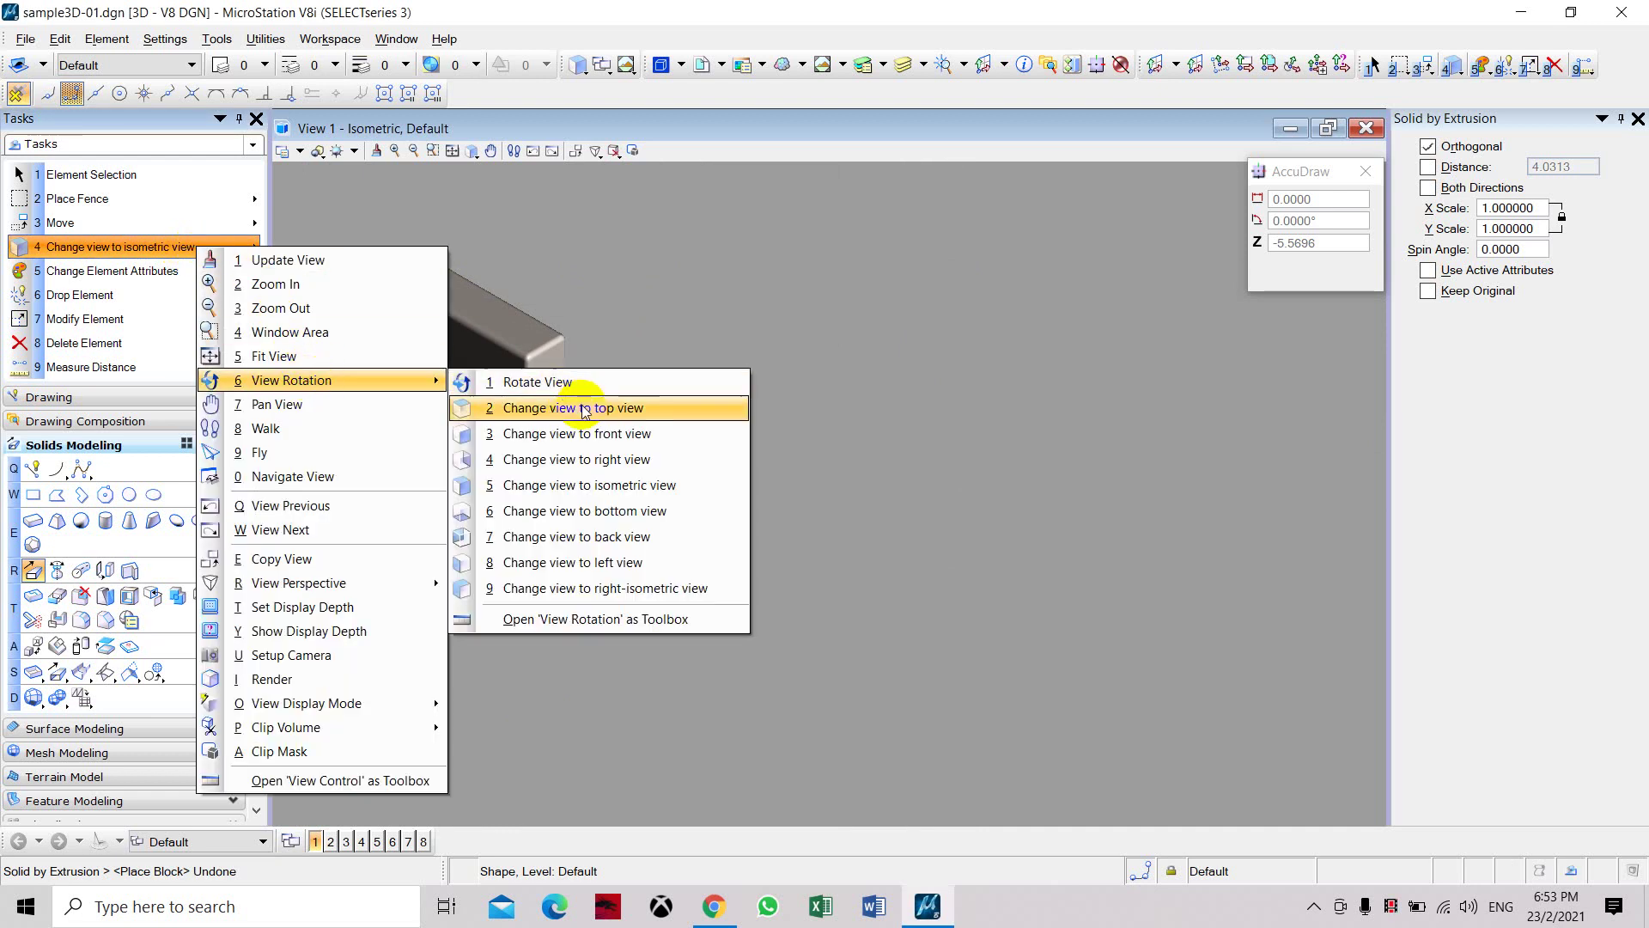
Switch to top view and place a flat rectangular block to the right of the bracket
click(572, 402)
scroll(657, 475, down, 2)
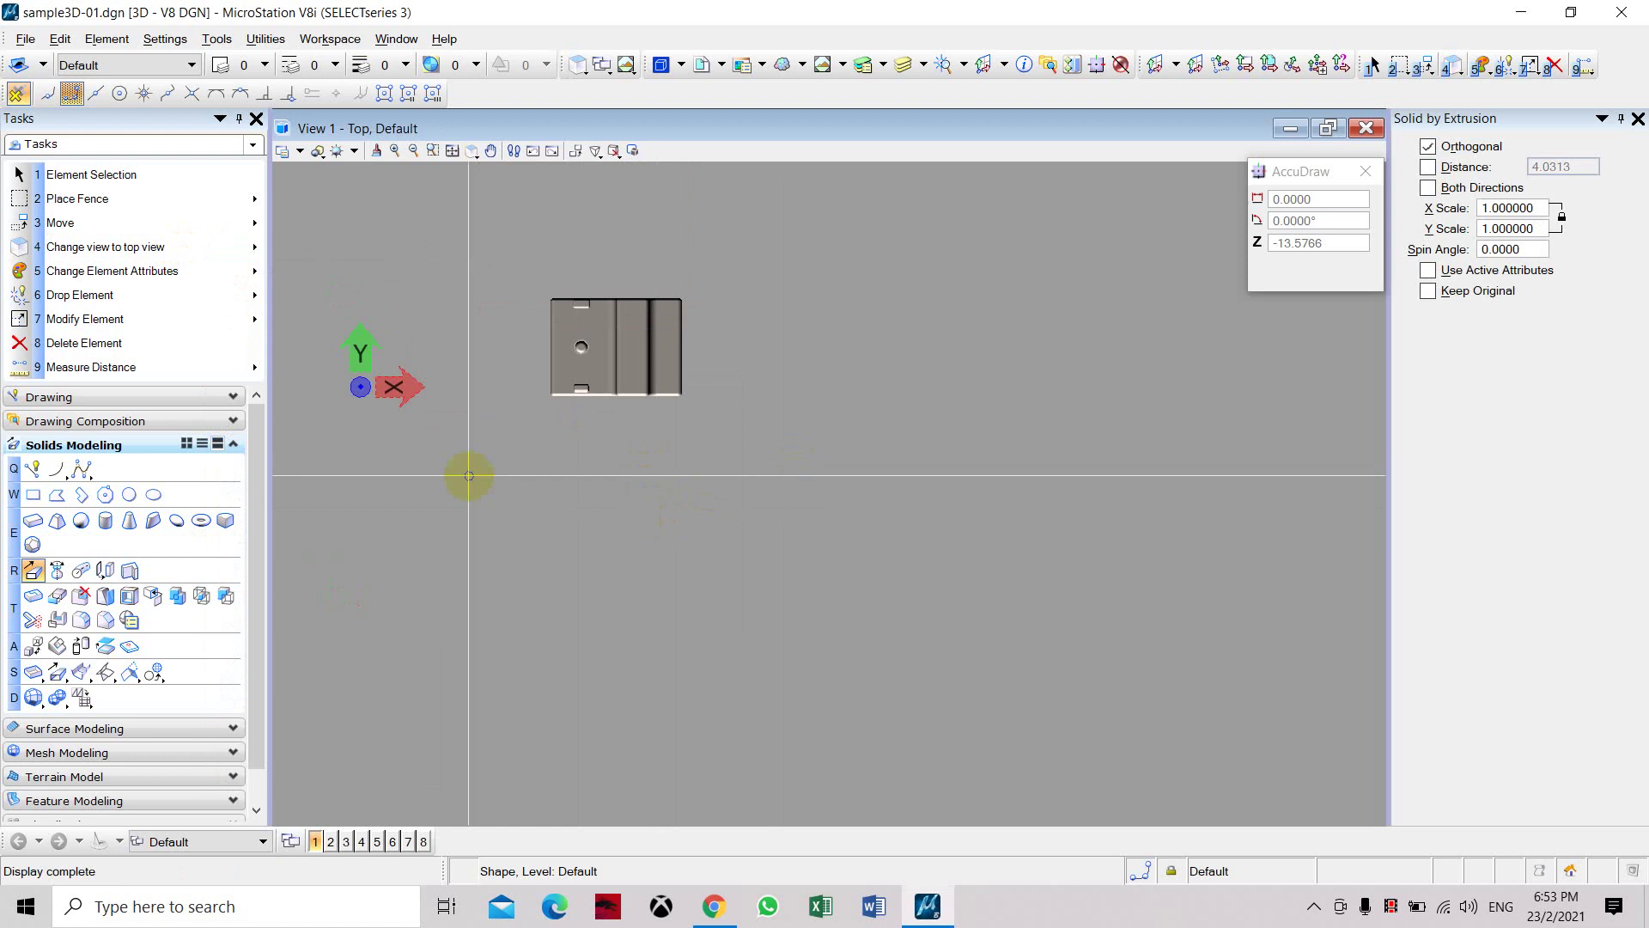
click(35, 496)
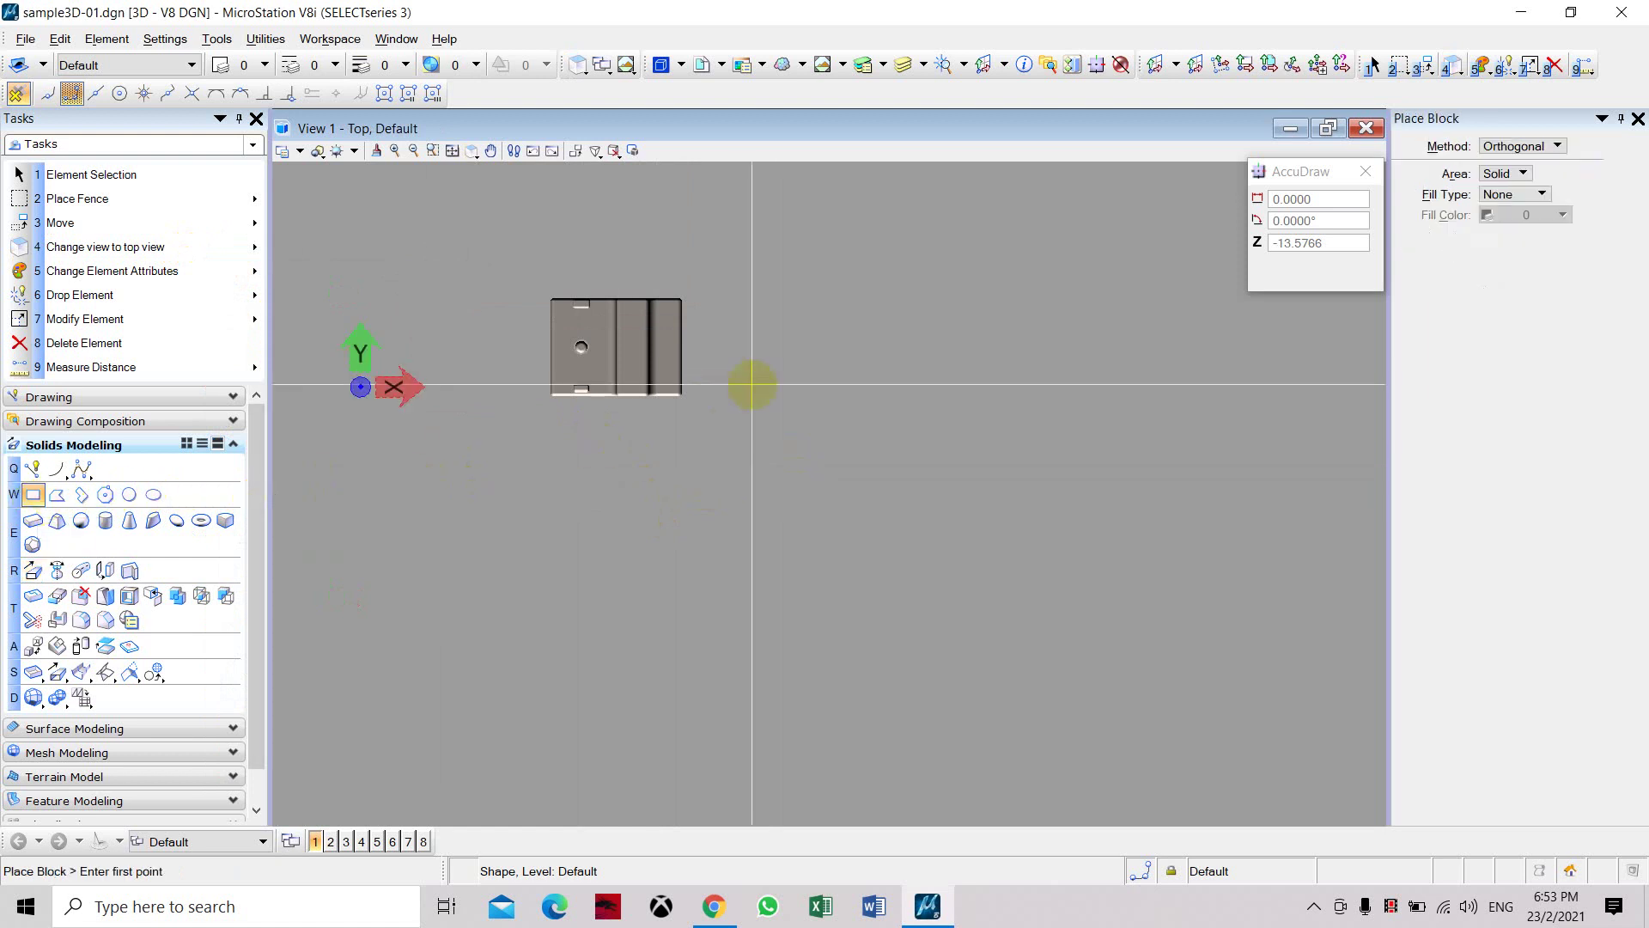
click(794, 342)
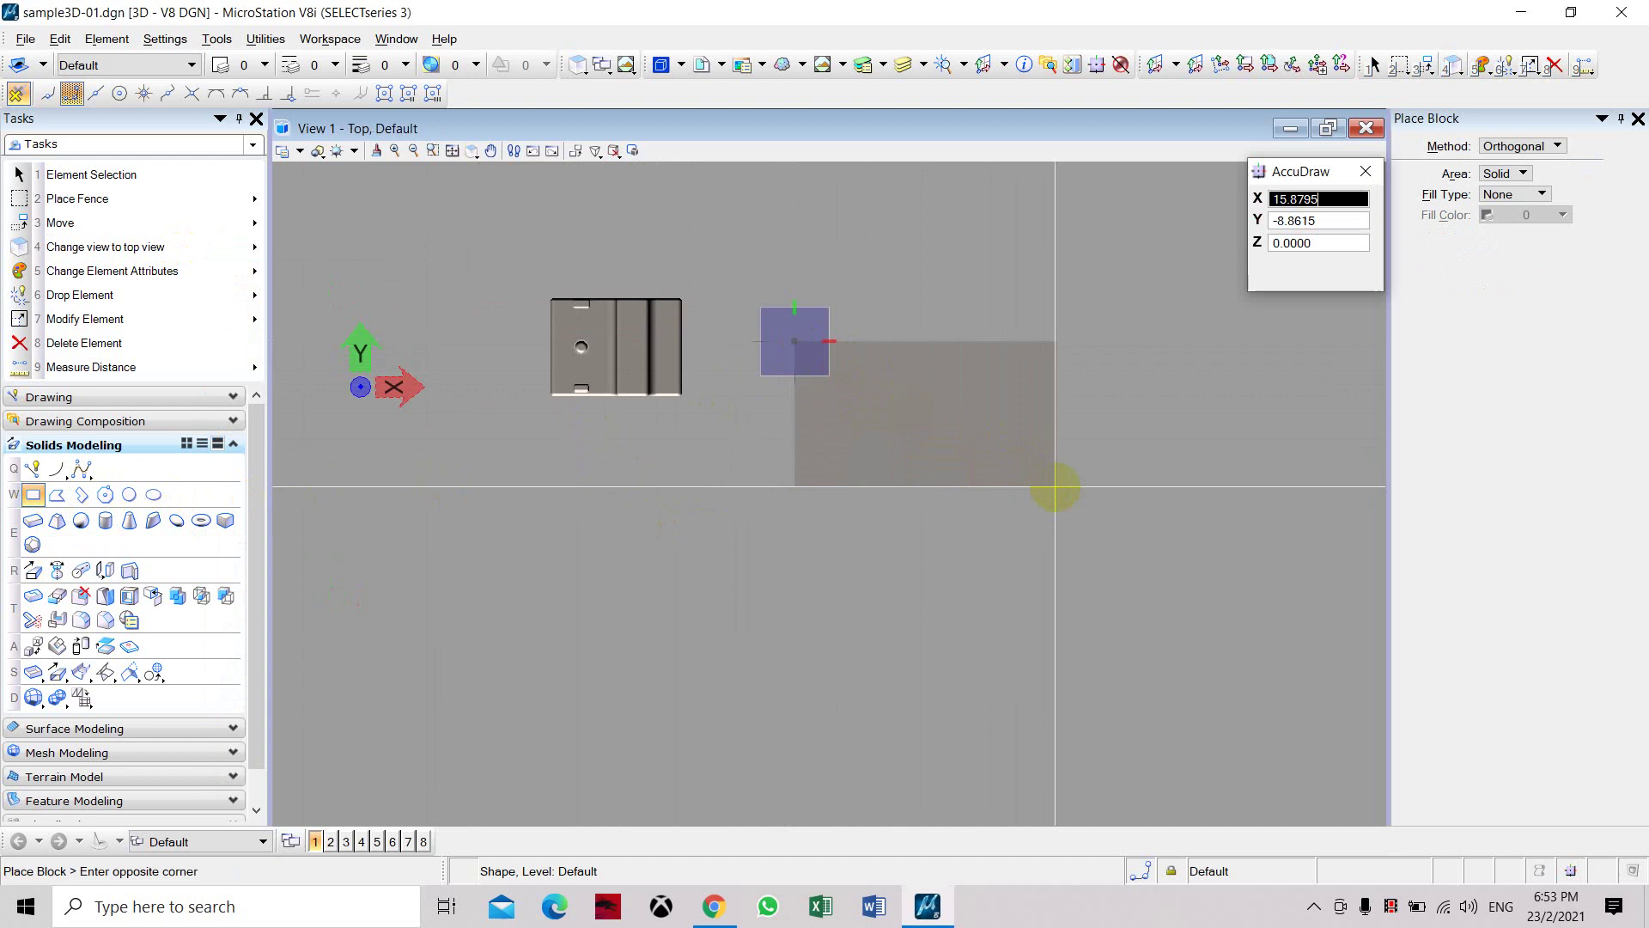
click(1065, 492)
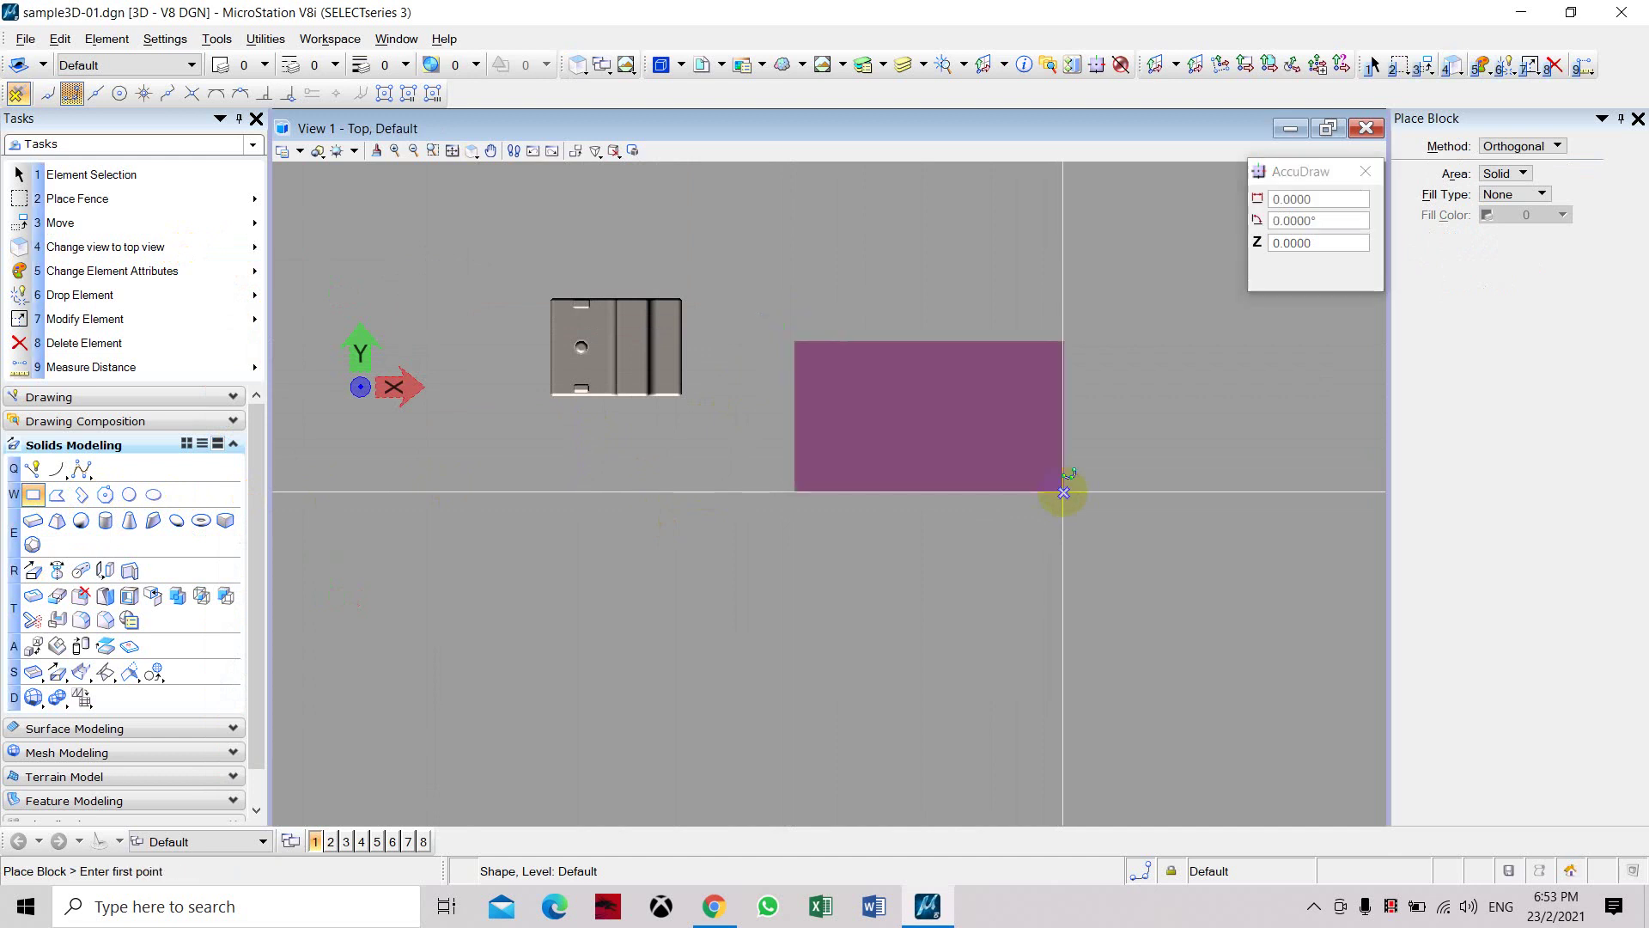
click(186, 247)
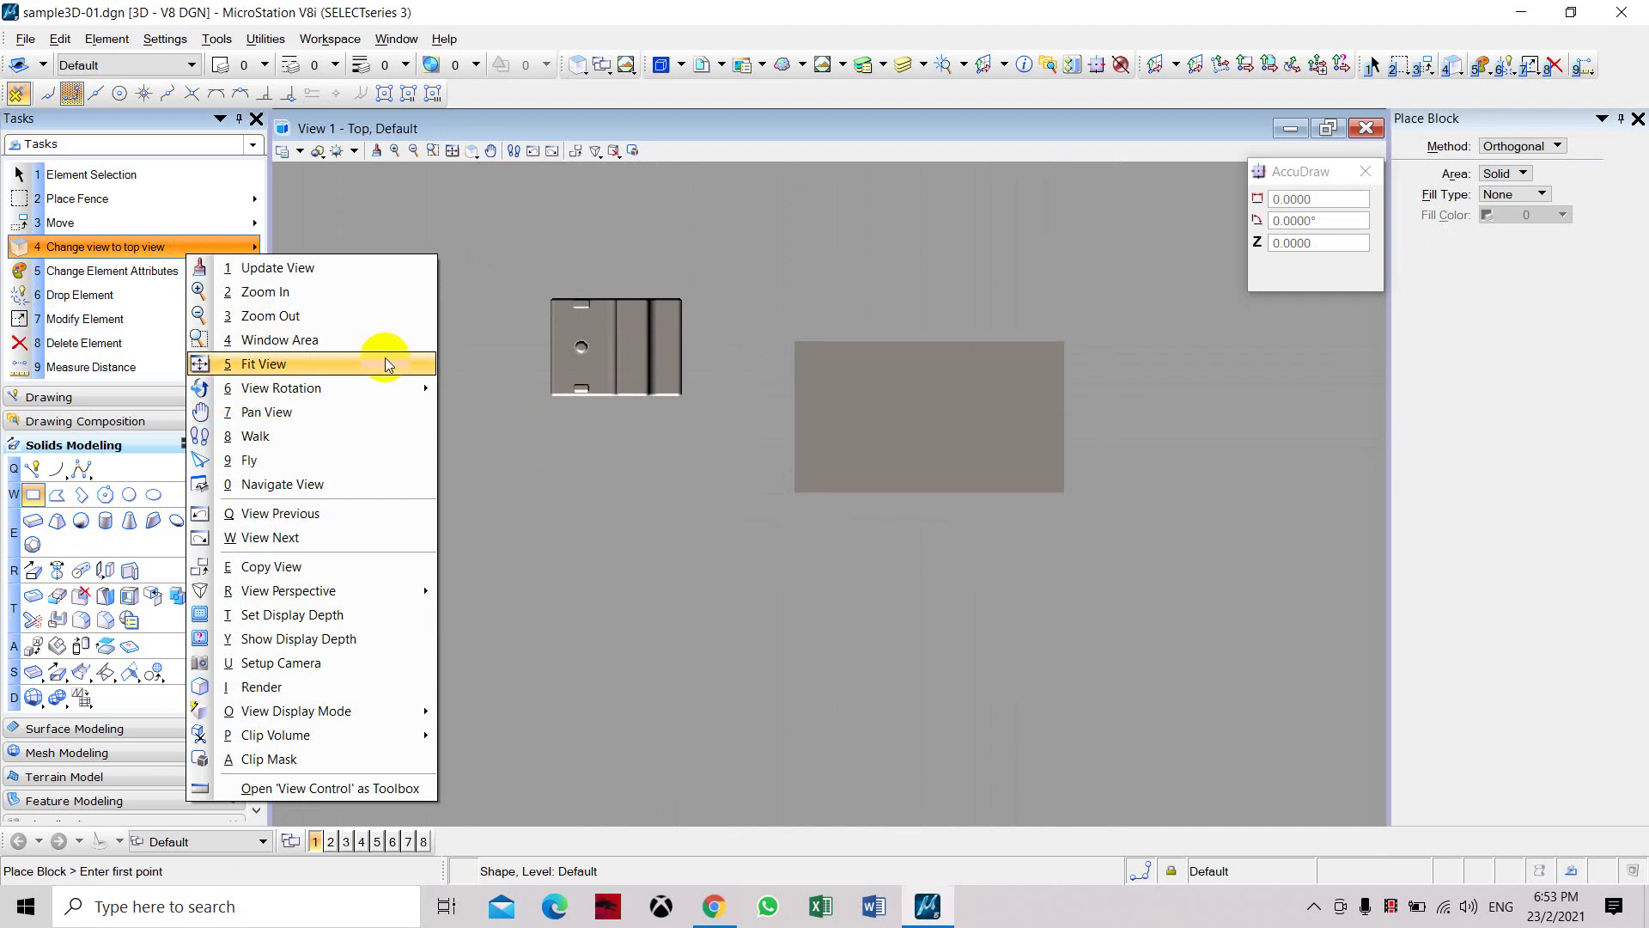
mouse_move(281, 388)
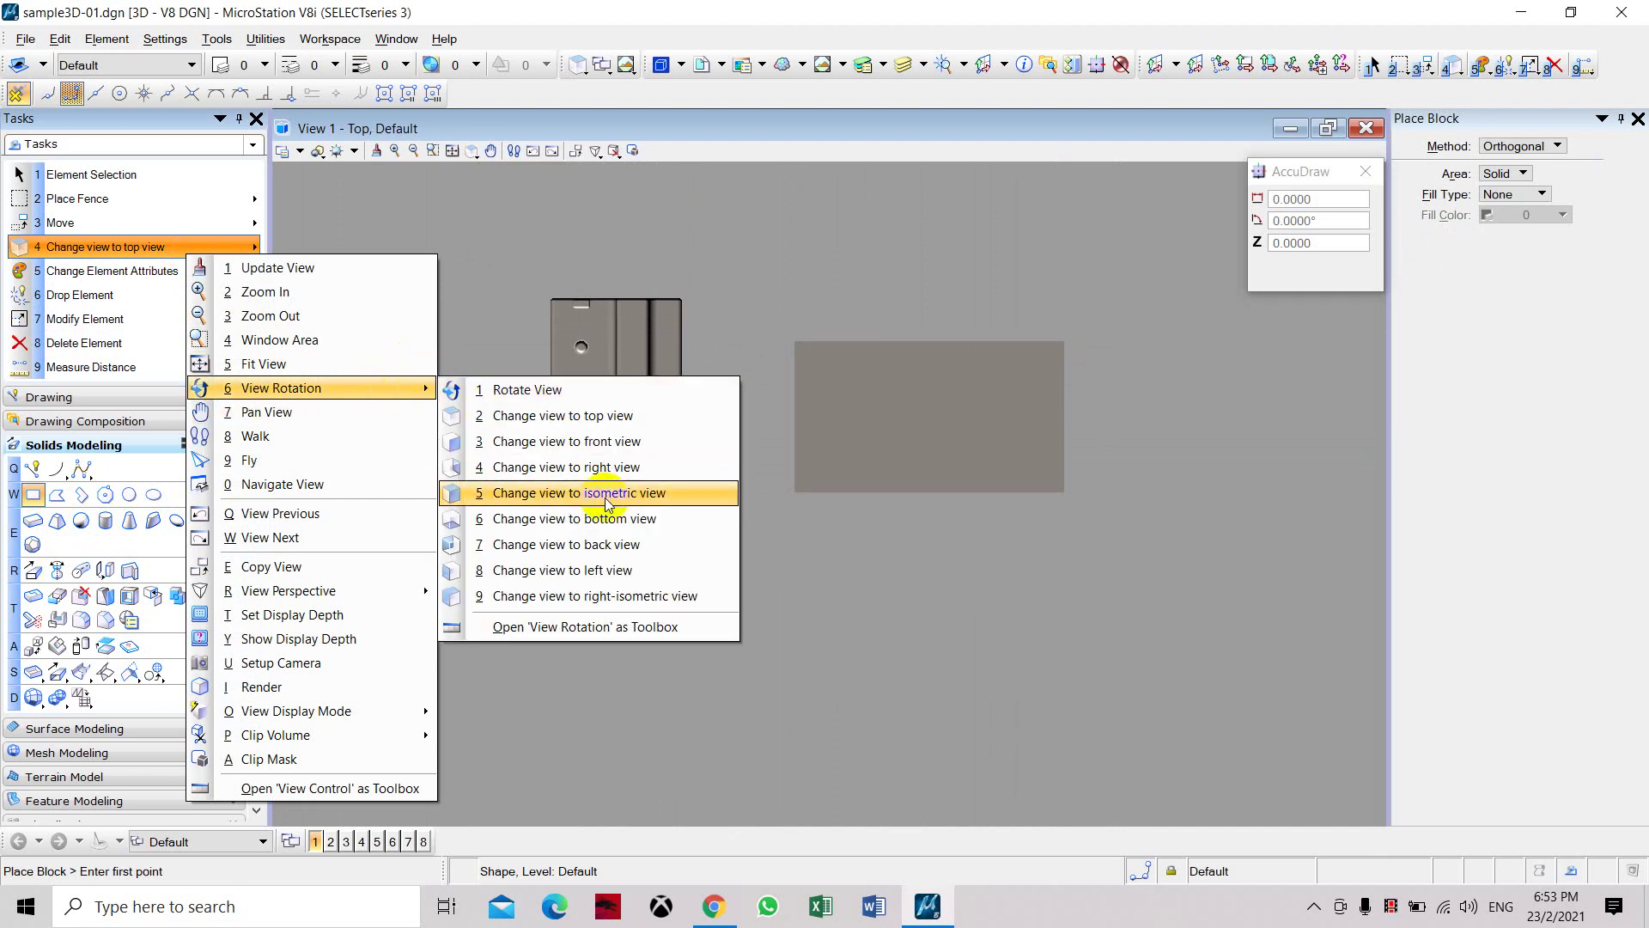
Return to isometric view and extrude the rectangle 2.5 units into a solid box
click(606, 494)
scroll(896, 606, up, 2)
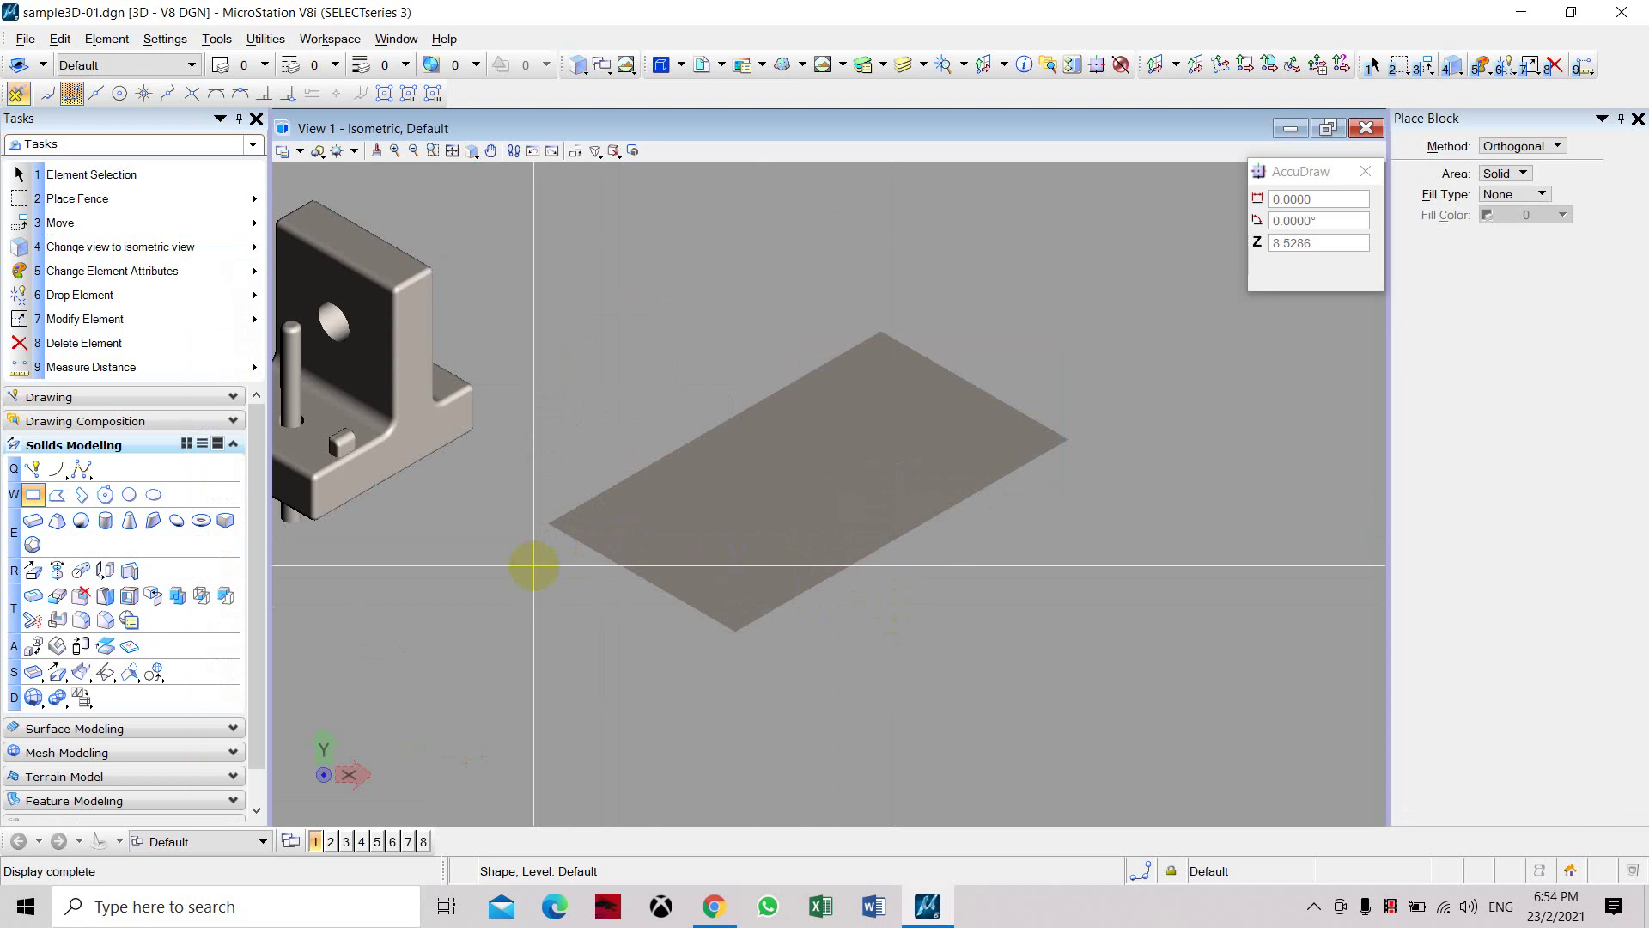
click(32, 572)
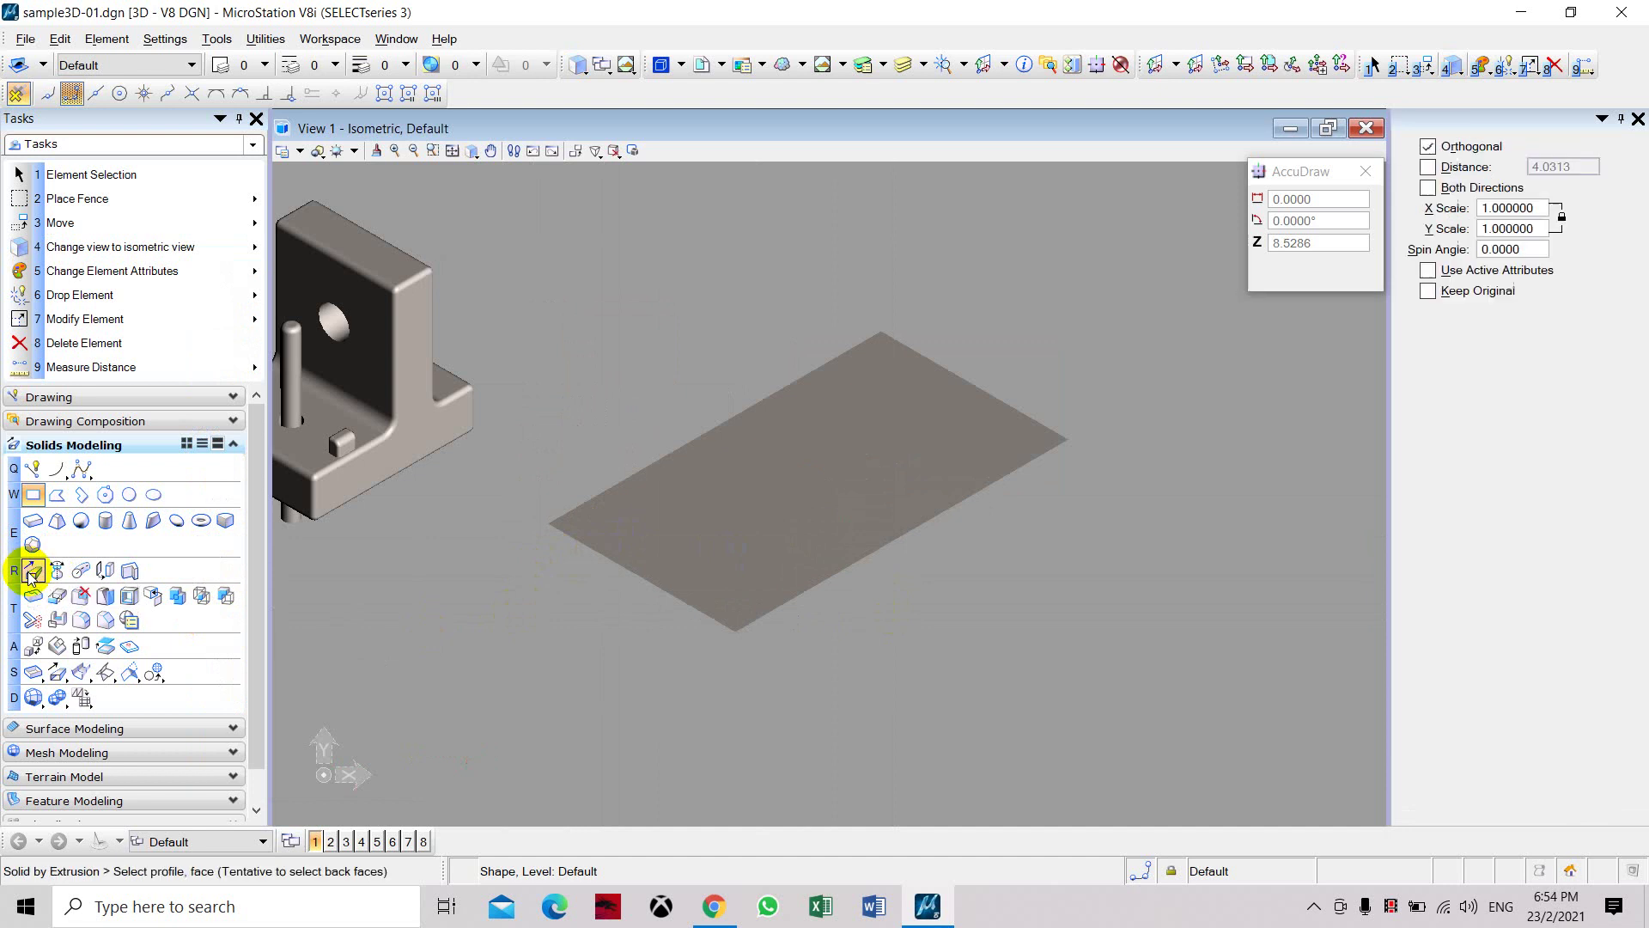
click(809, 479)
text(2.5)
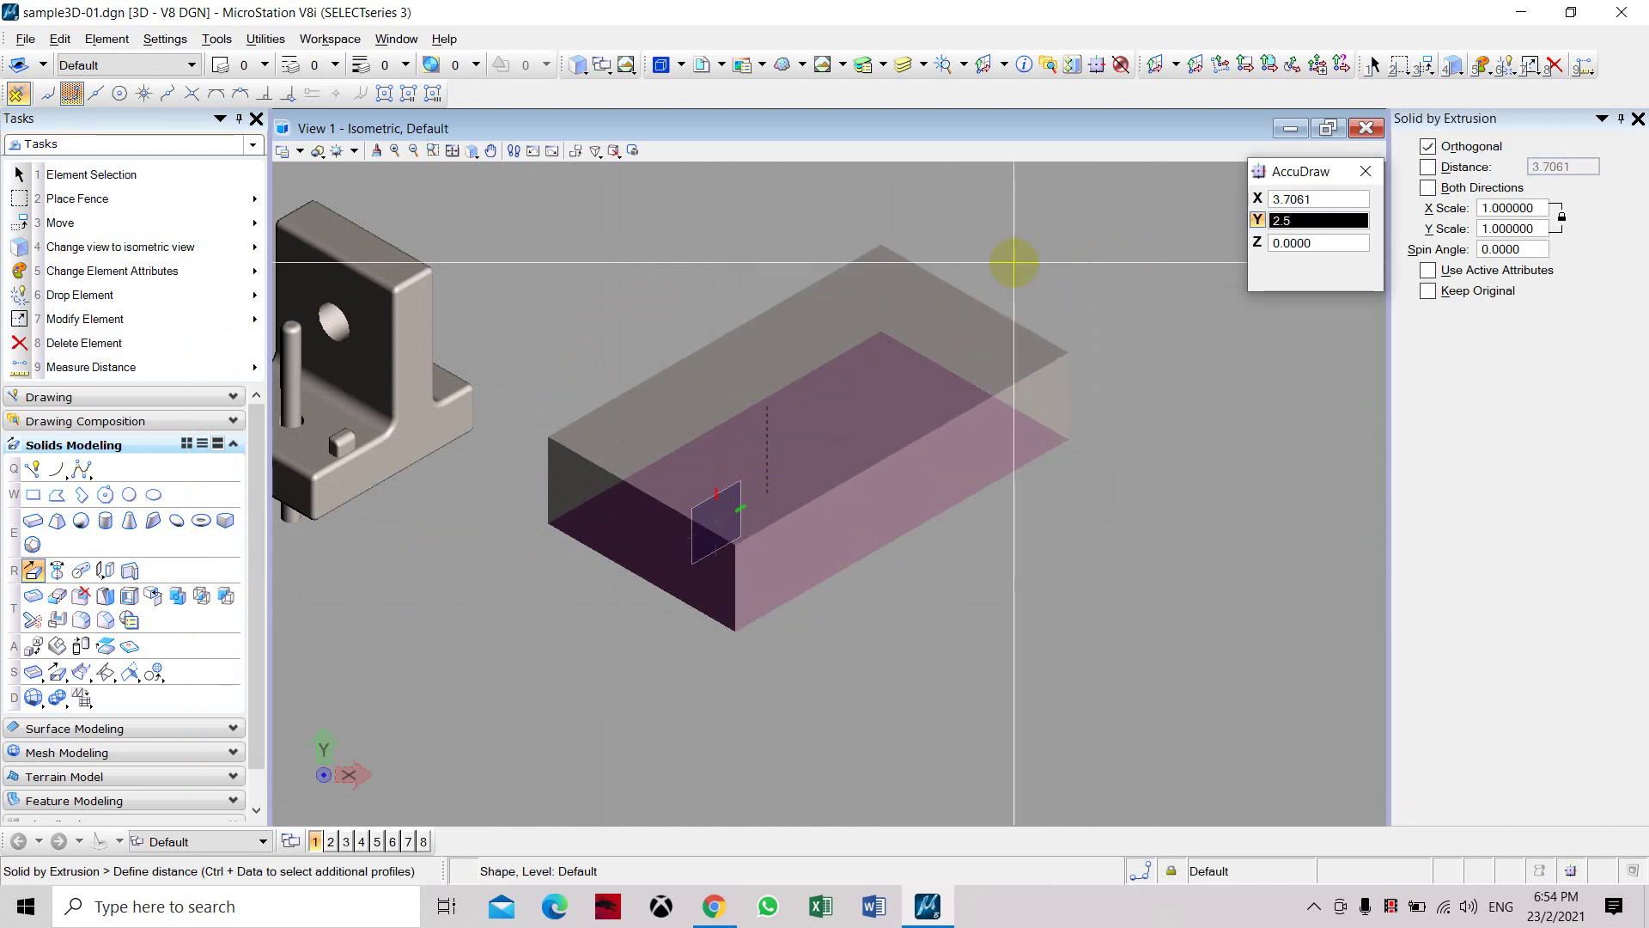
key(Return)
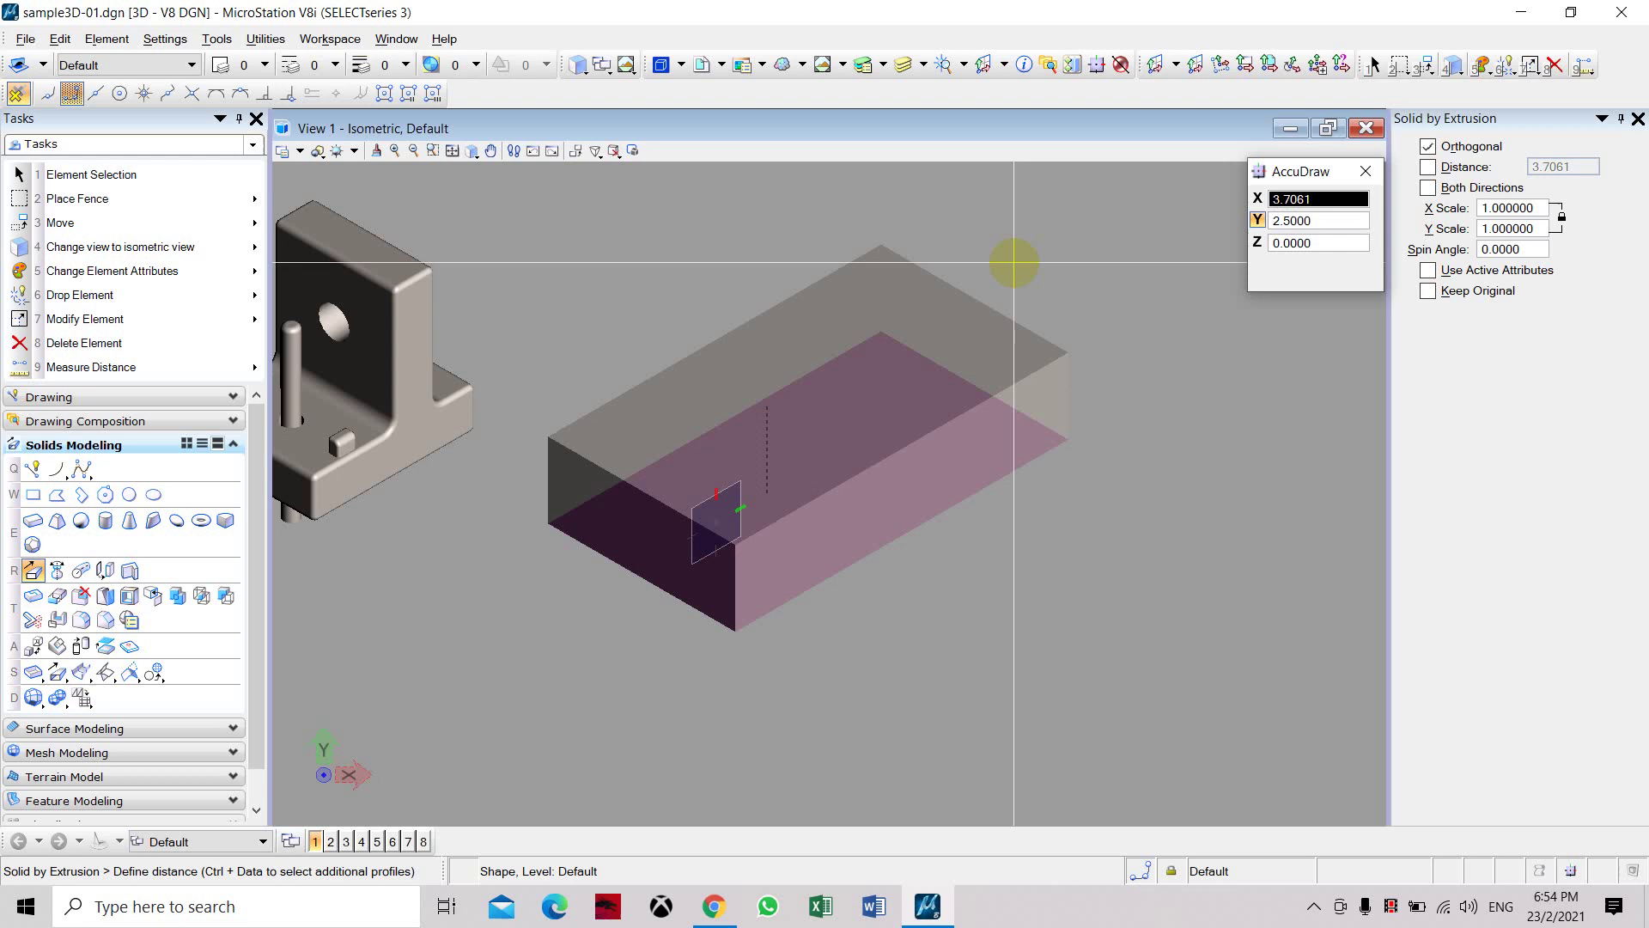
click(1014, 265)
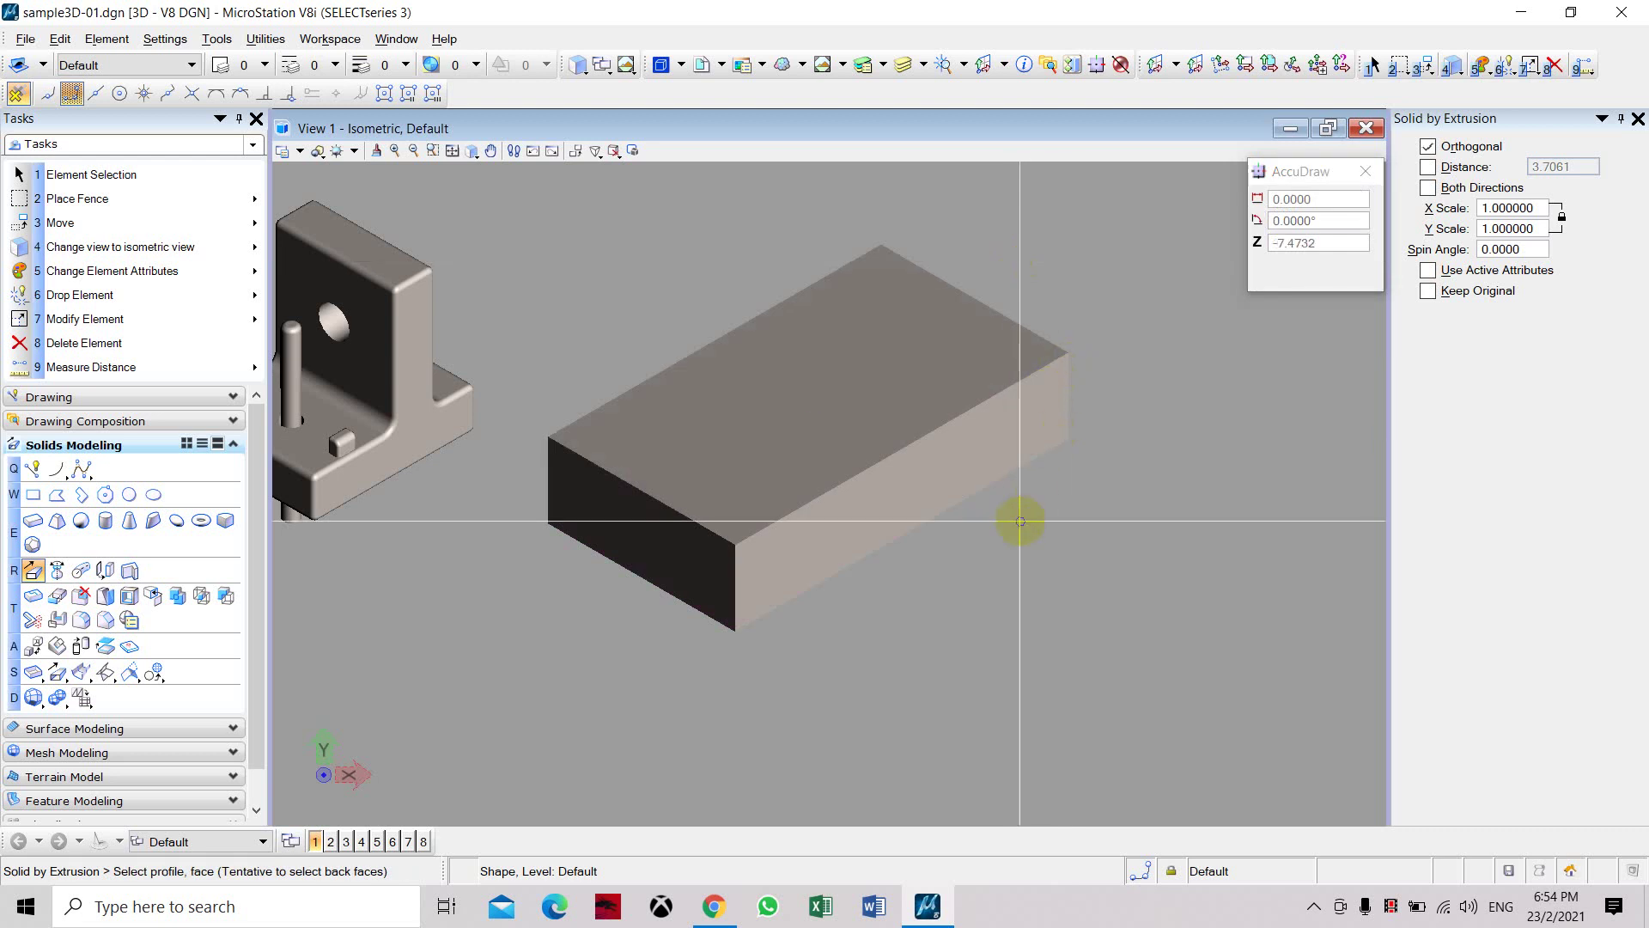
middle_drag(994, 537, 1025, 657)
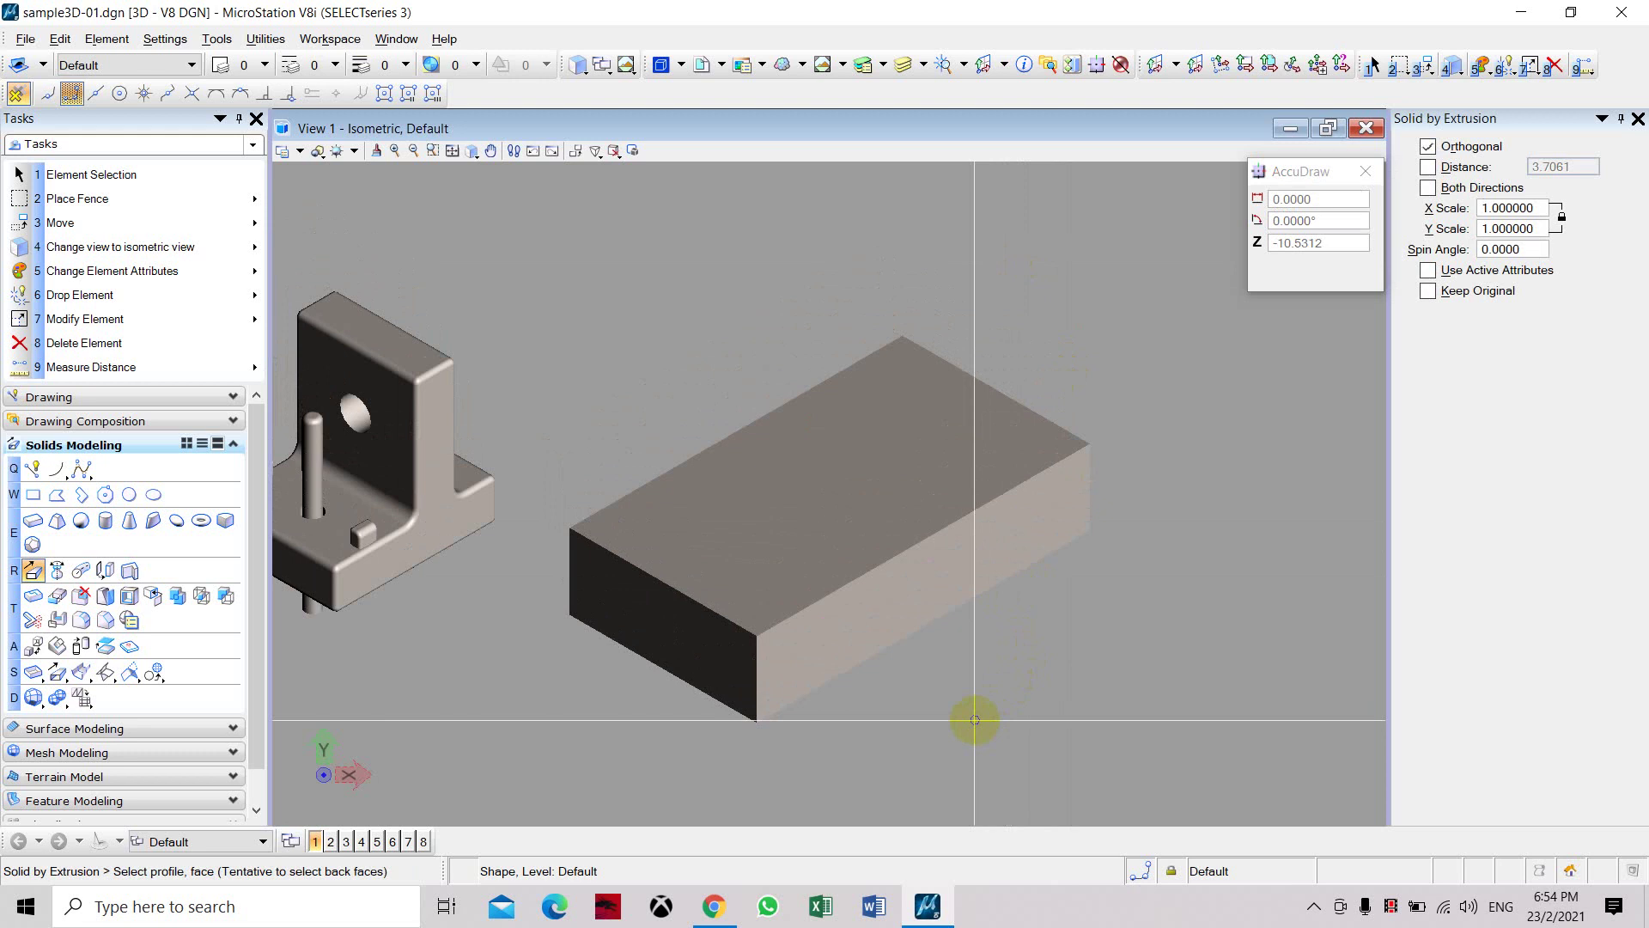
Pick the new box as a profile twice, cancelling each attempt
click(739, 432)
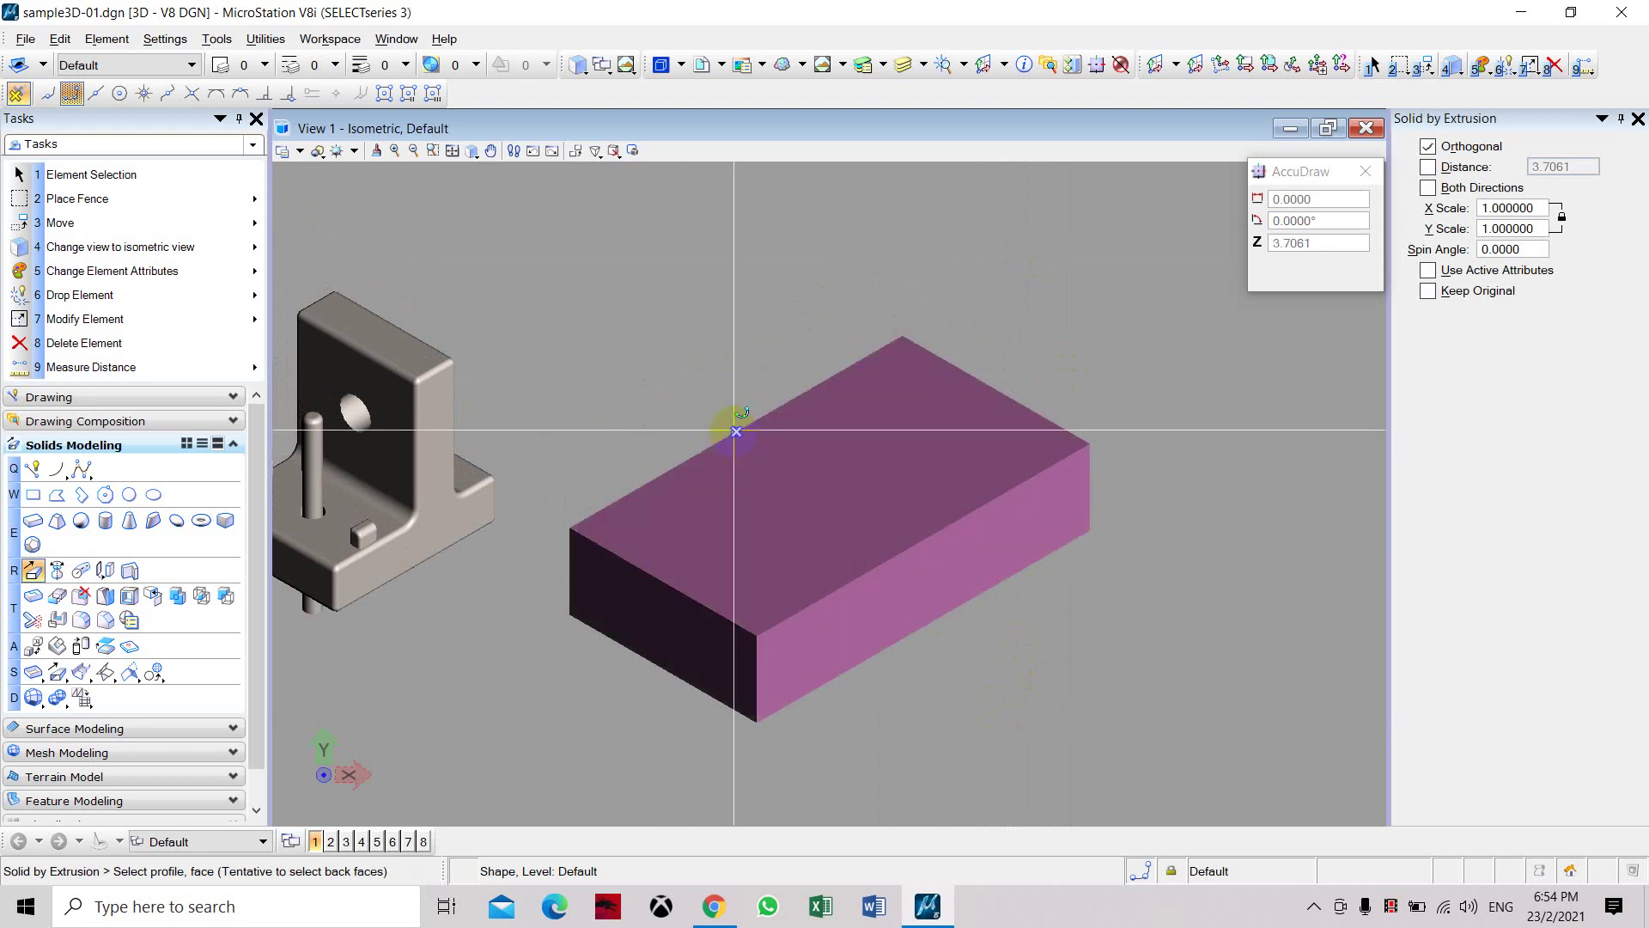
key(Escape)
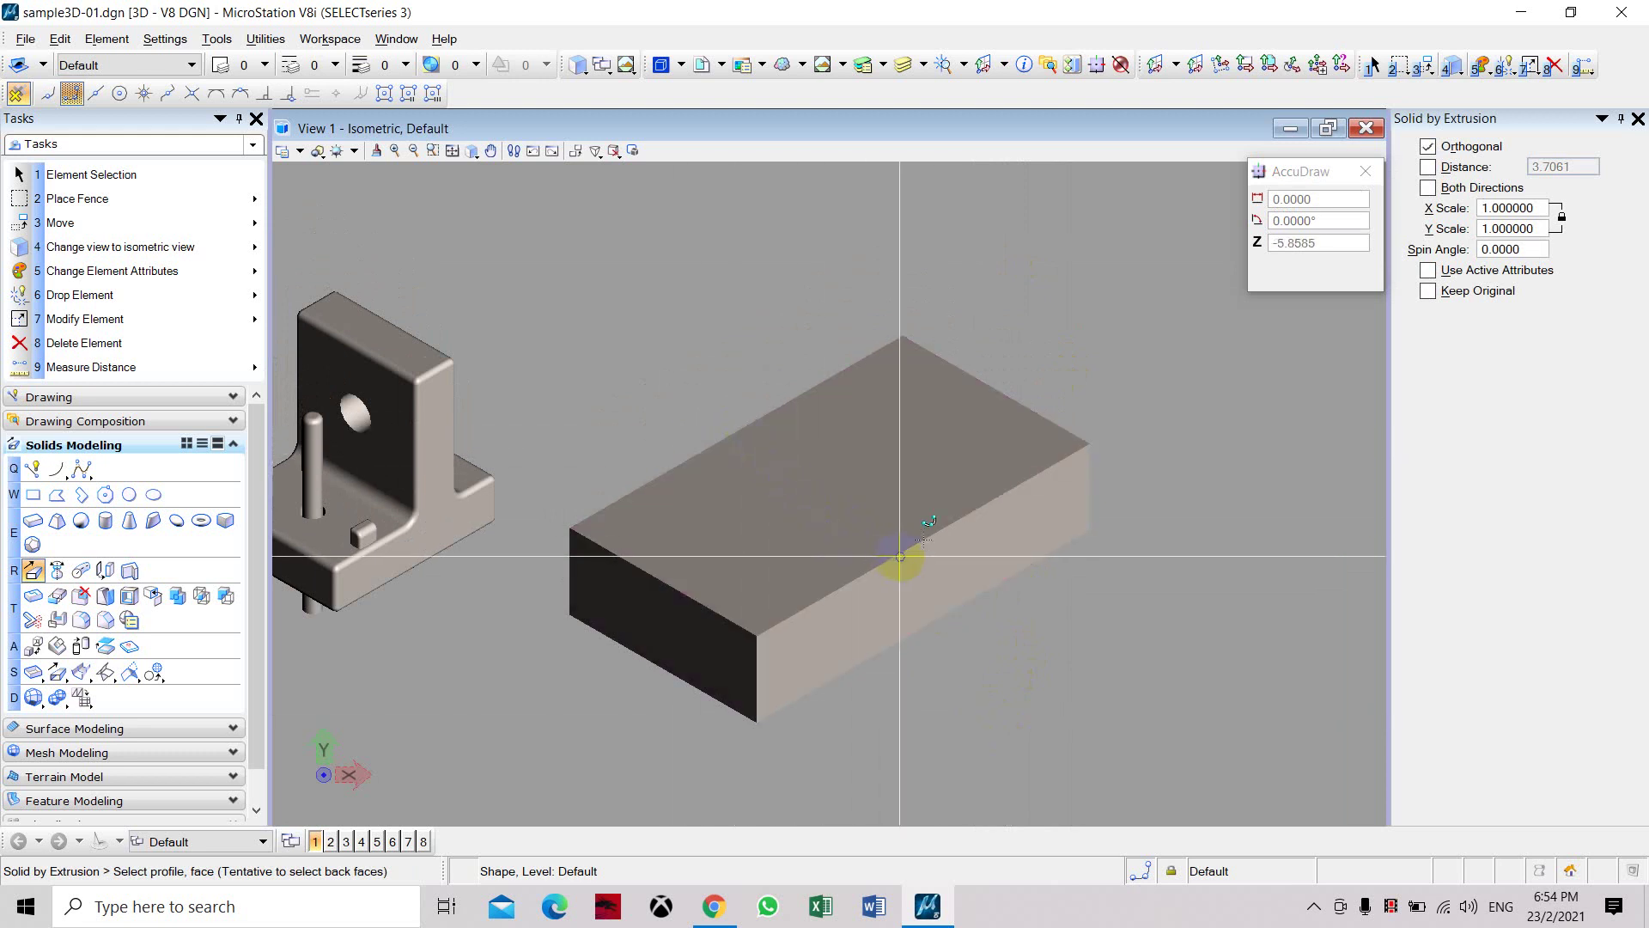
click(739, 432)
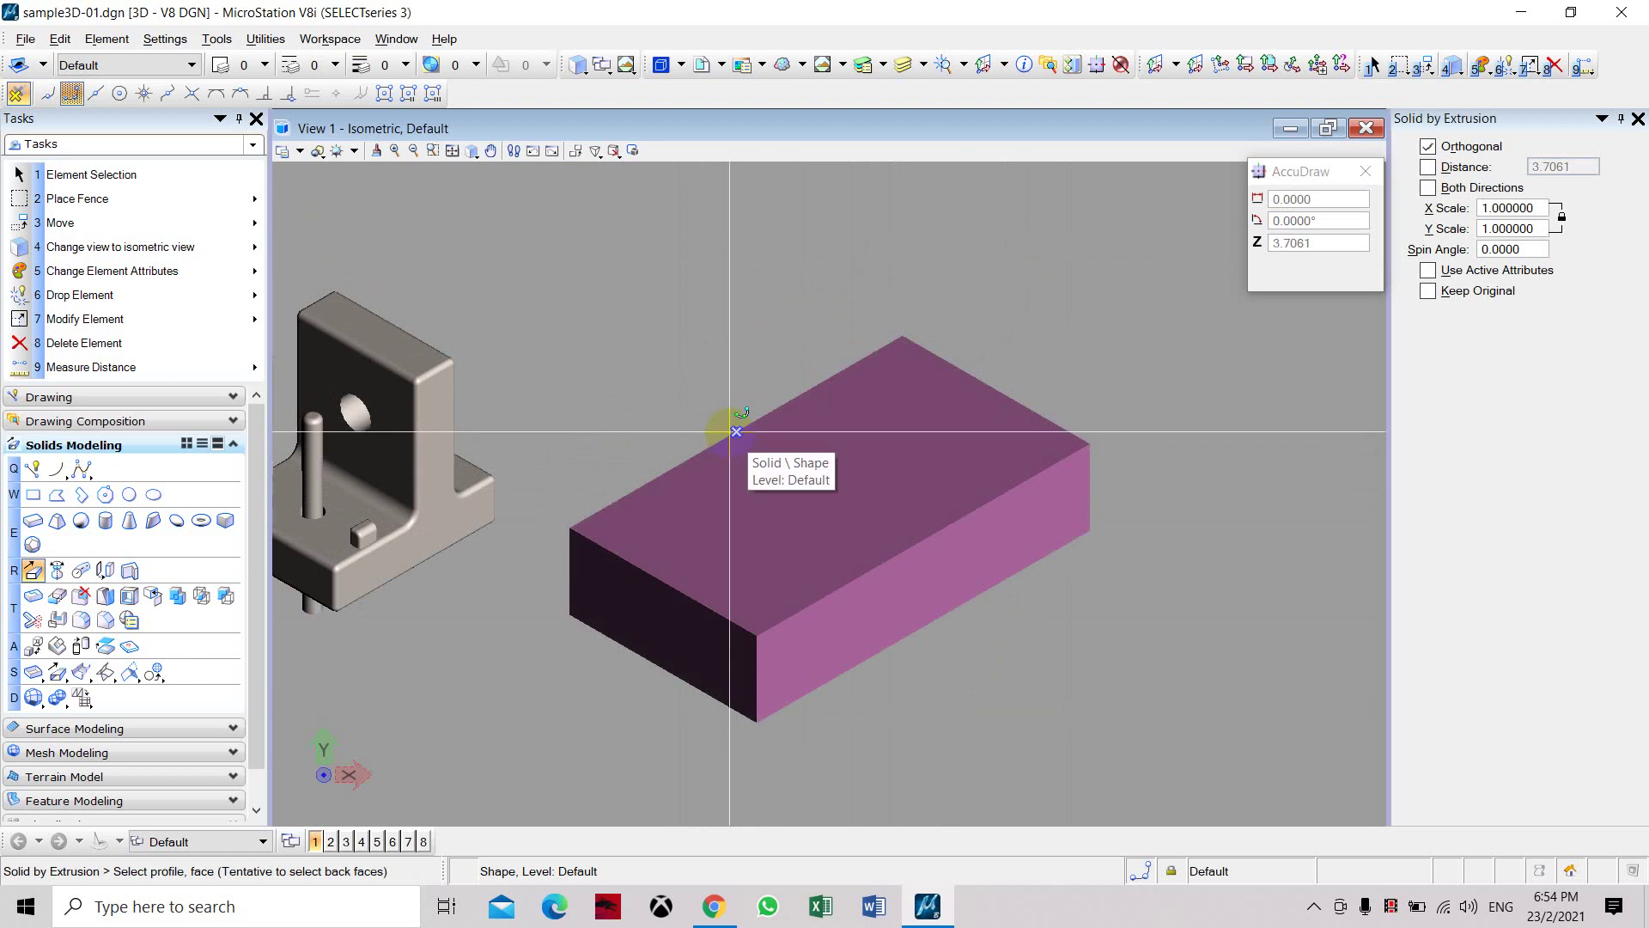
key(Escape)
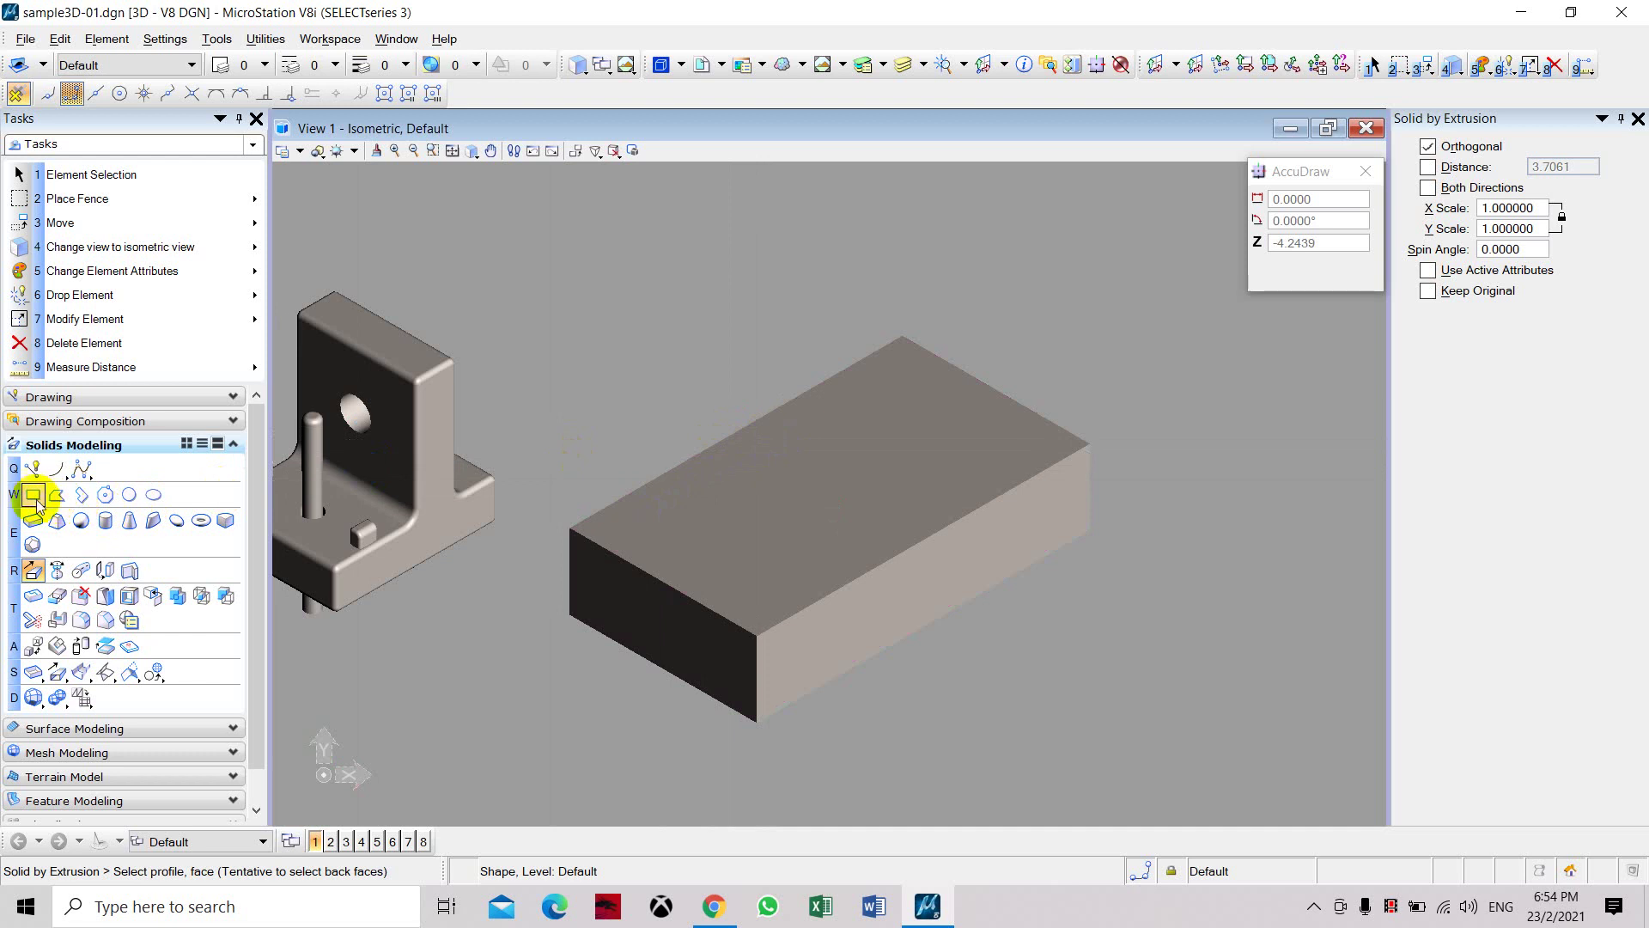
click(32, 495)
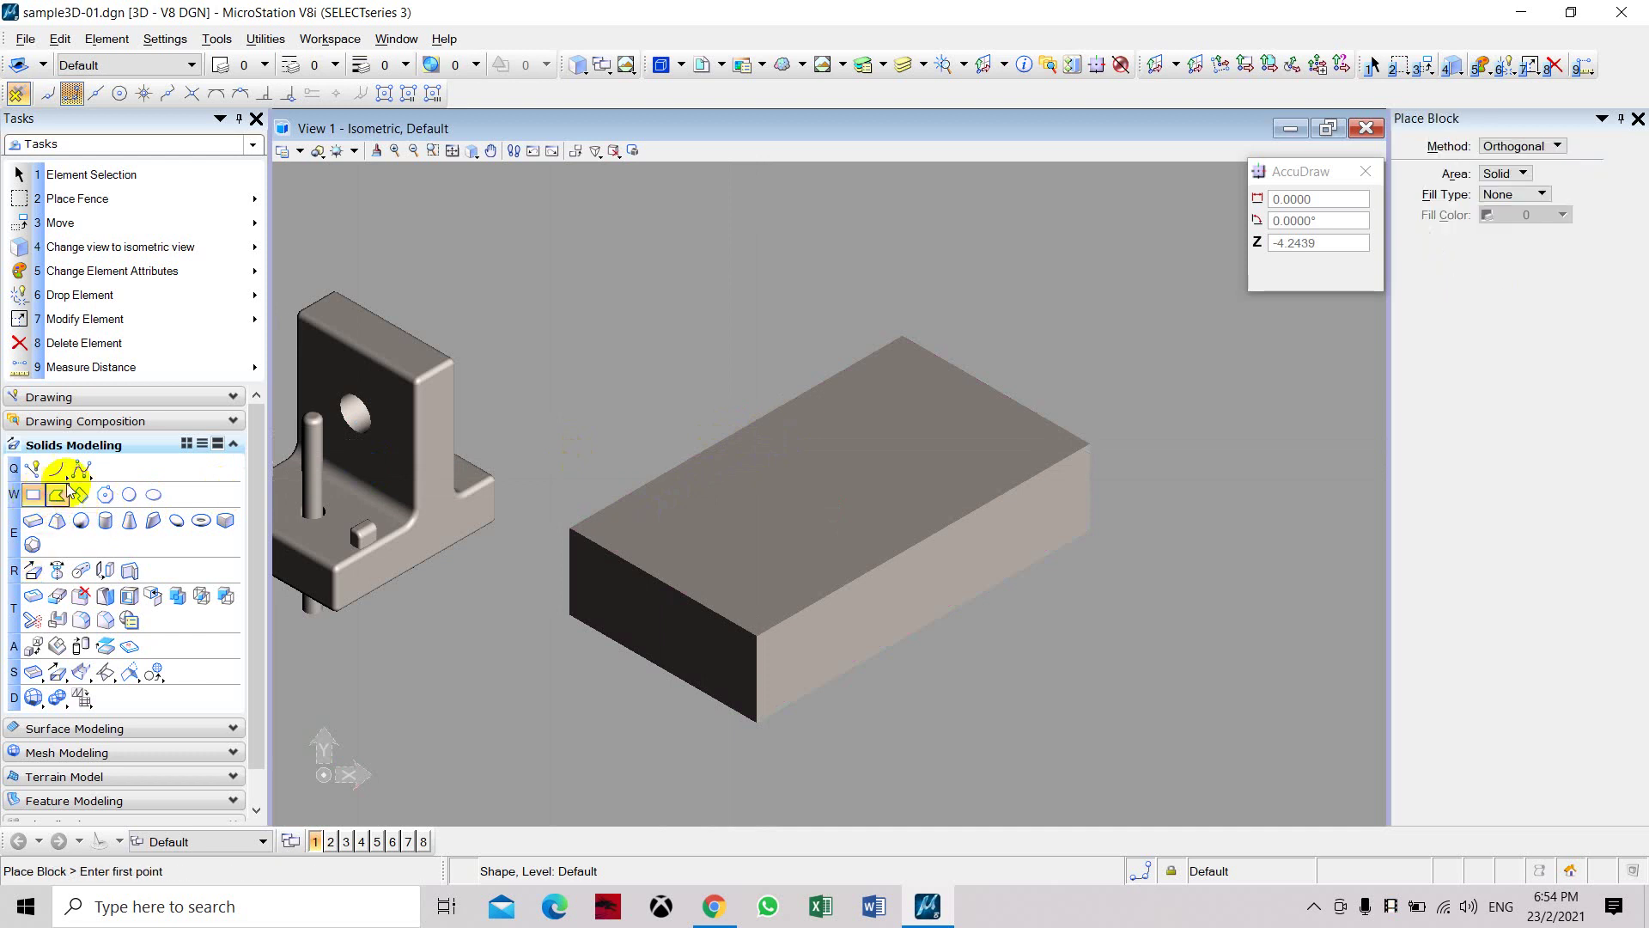
click(741, 419)
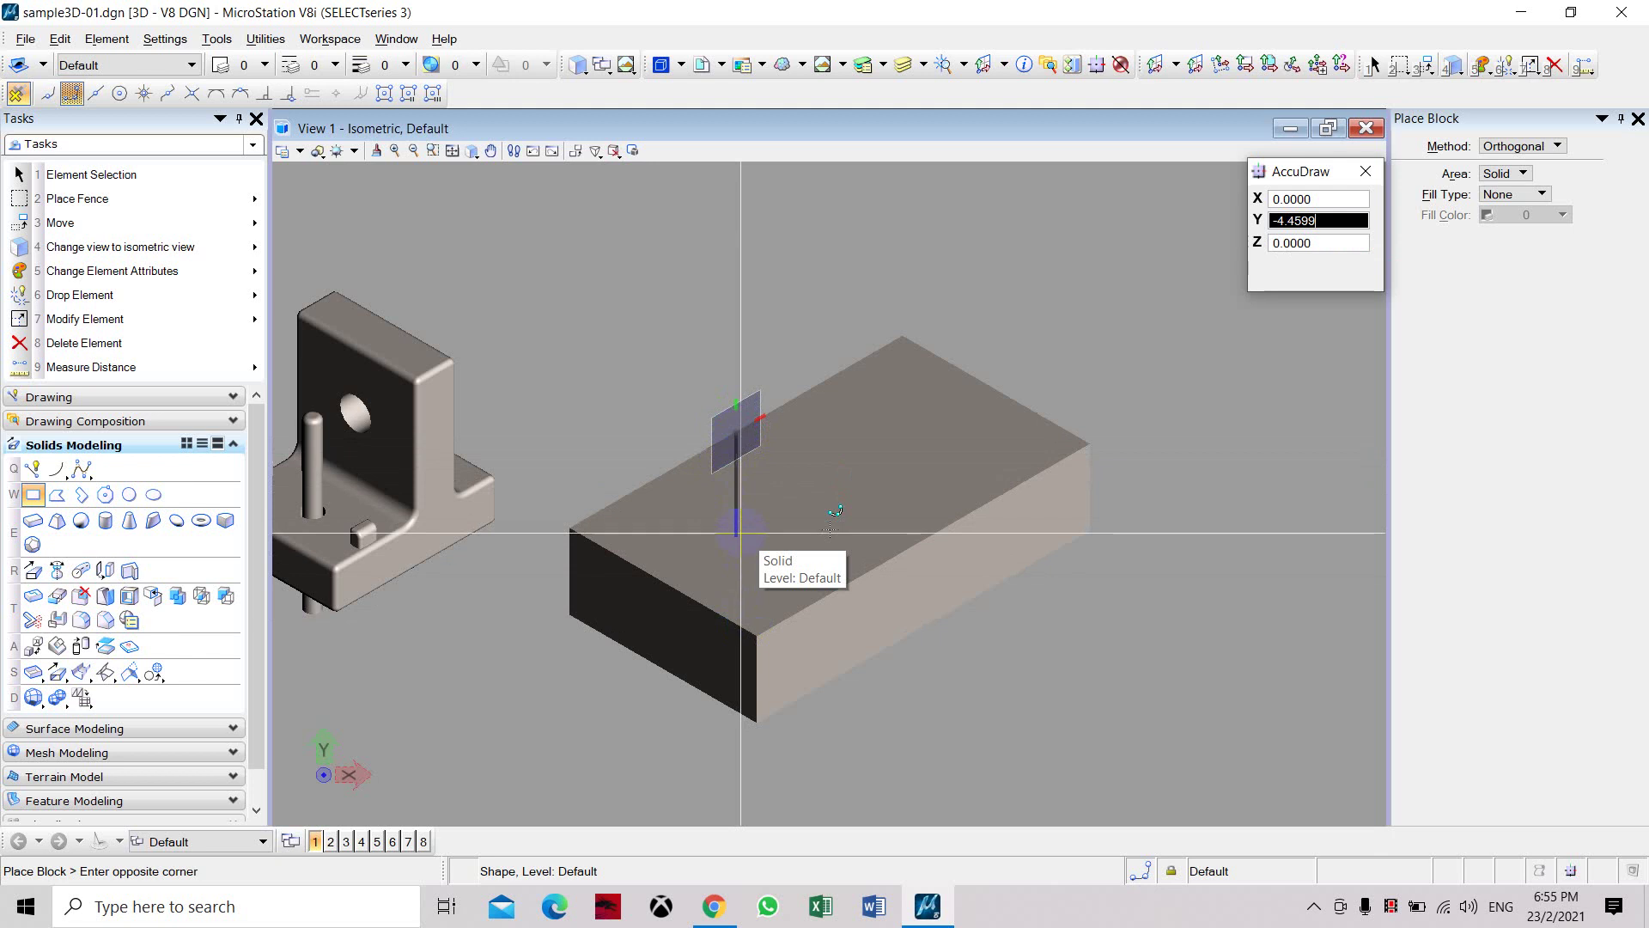
key(s)
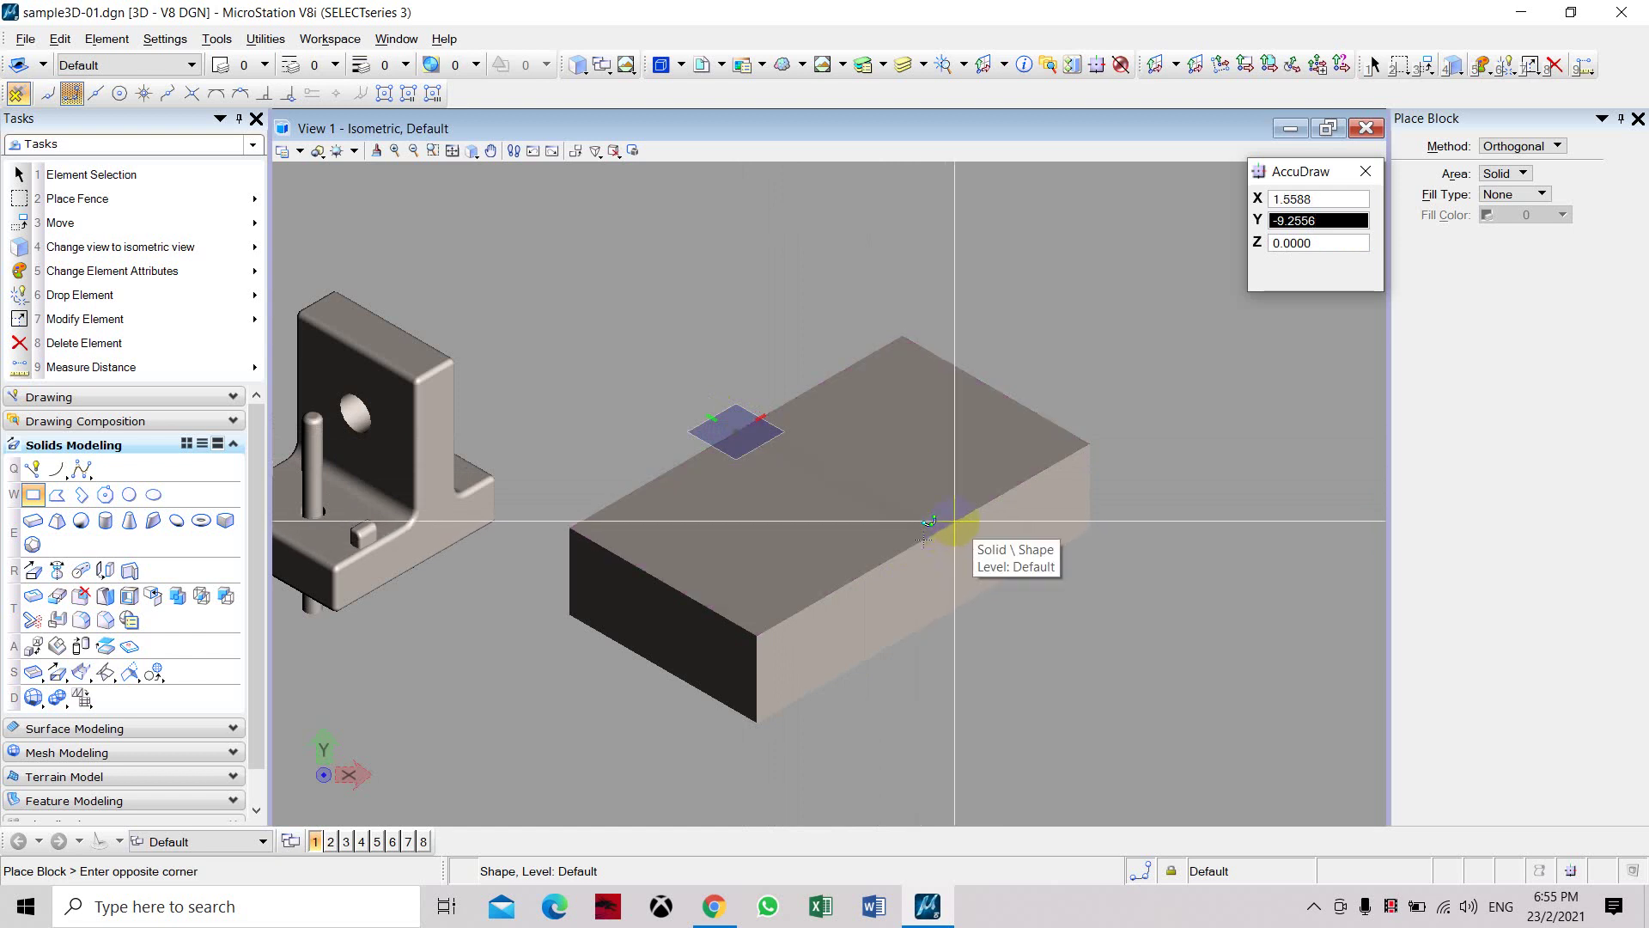
right_click(976, 527)
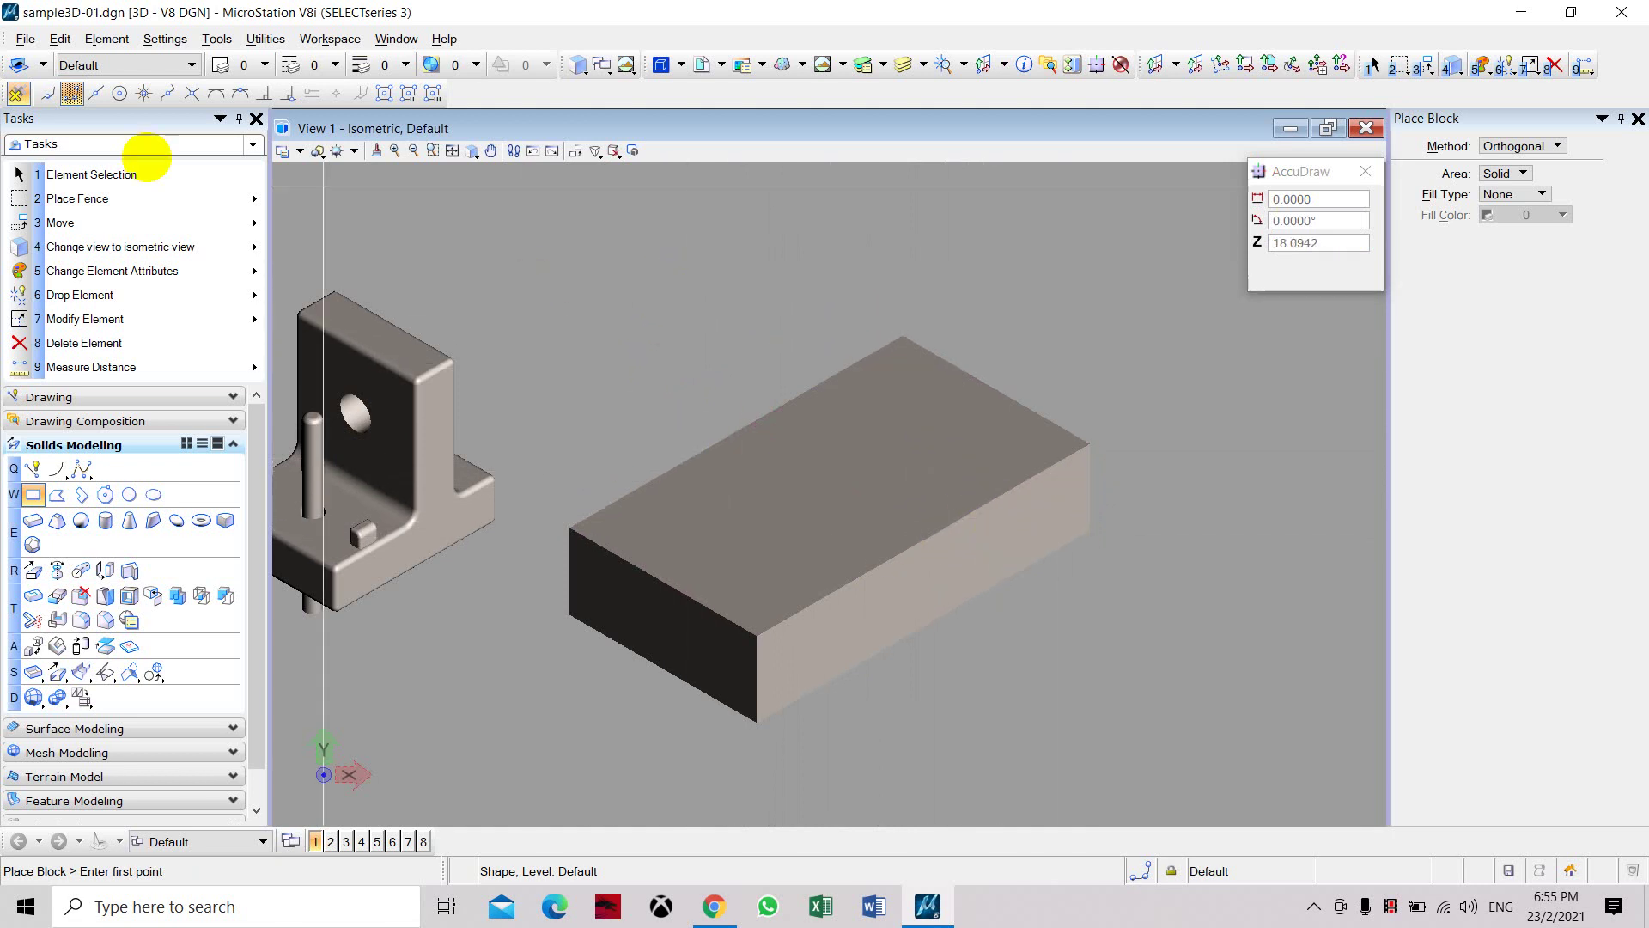
Select the thin profile shape and extrude it 9 units into an upright wall on the box
click(90, 174)
drag(655, 265, 1027, 591)
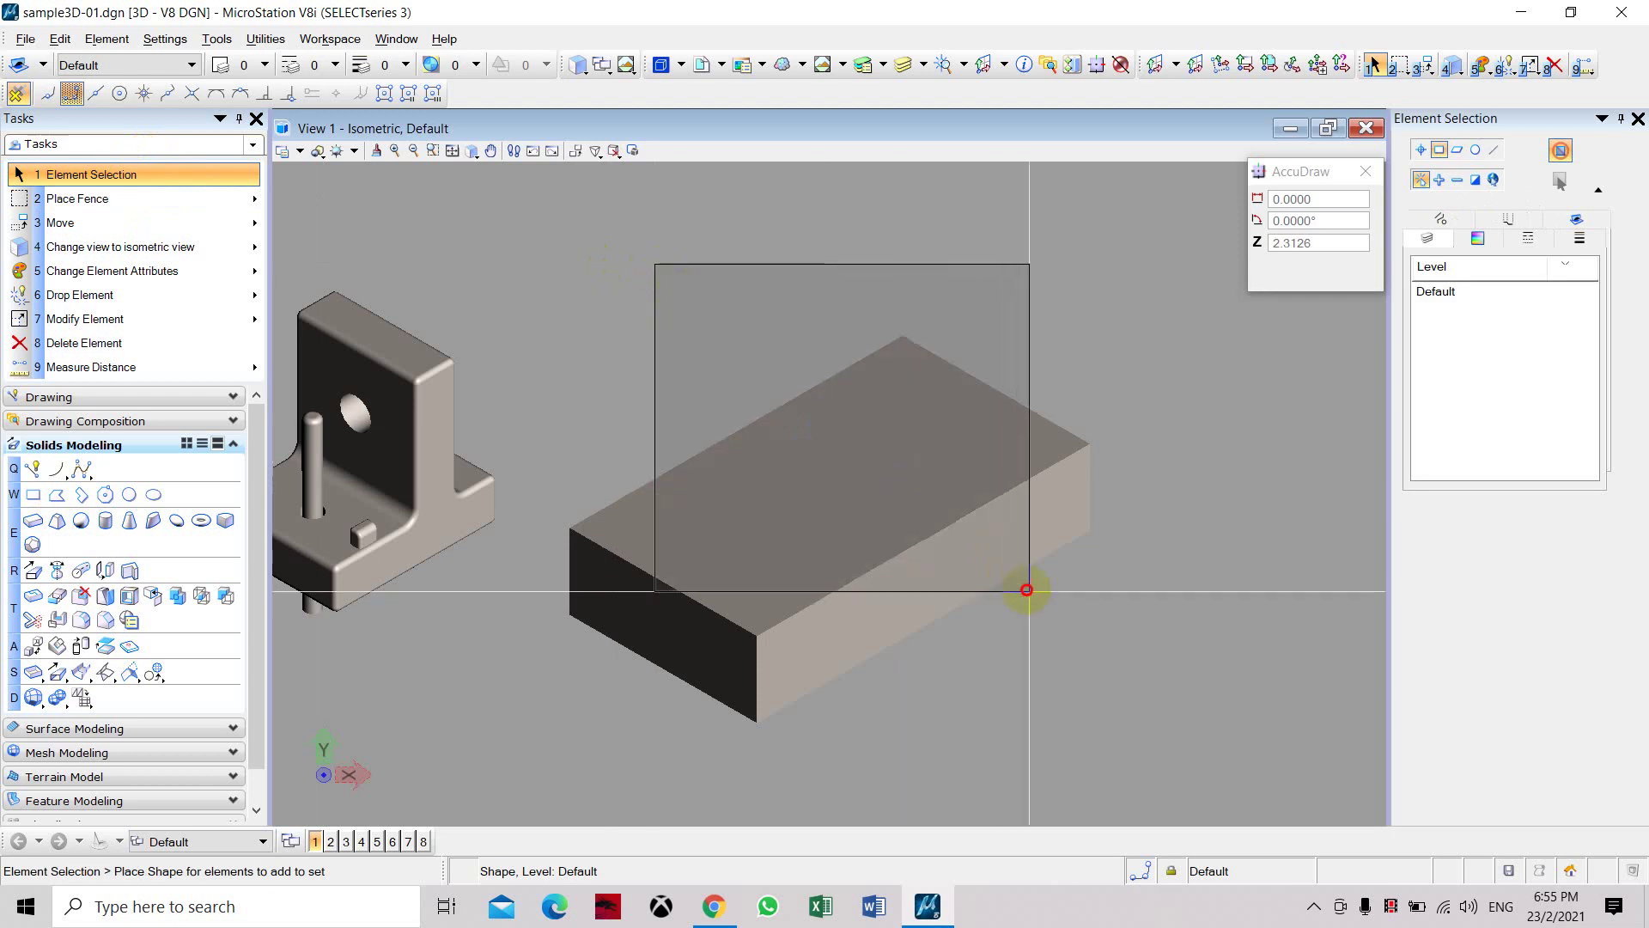
click(34, 571)
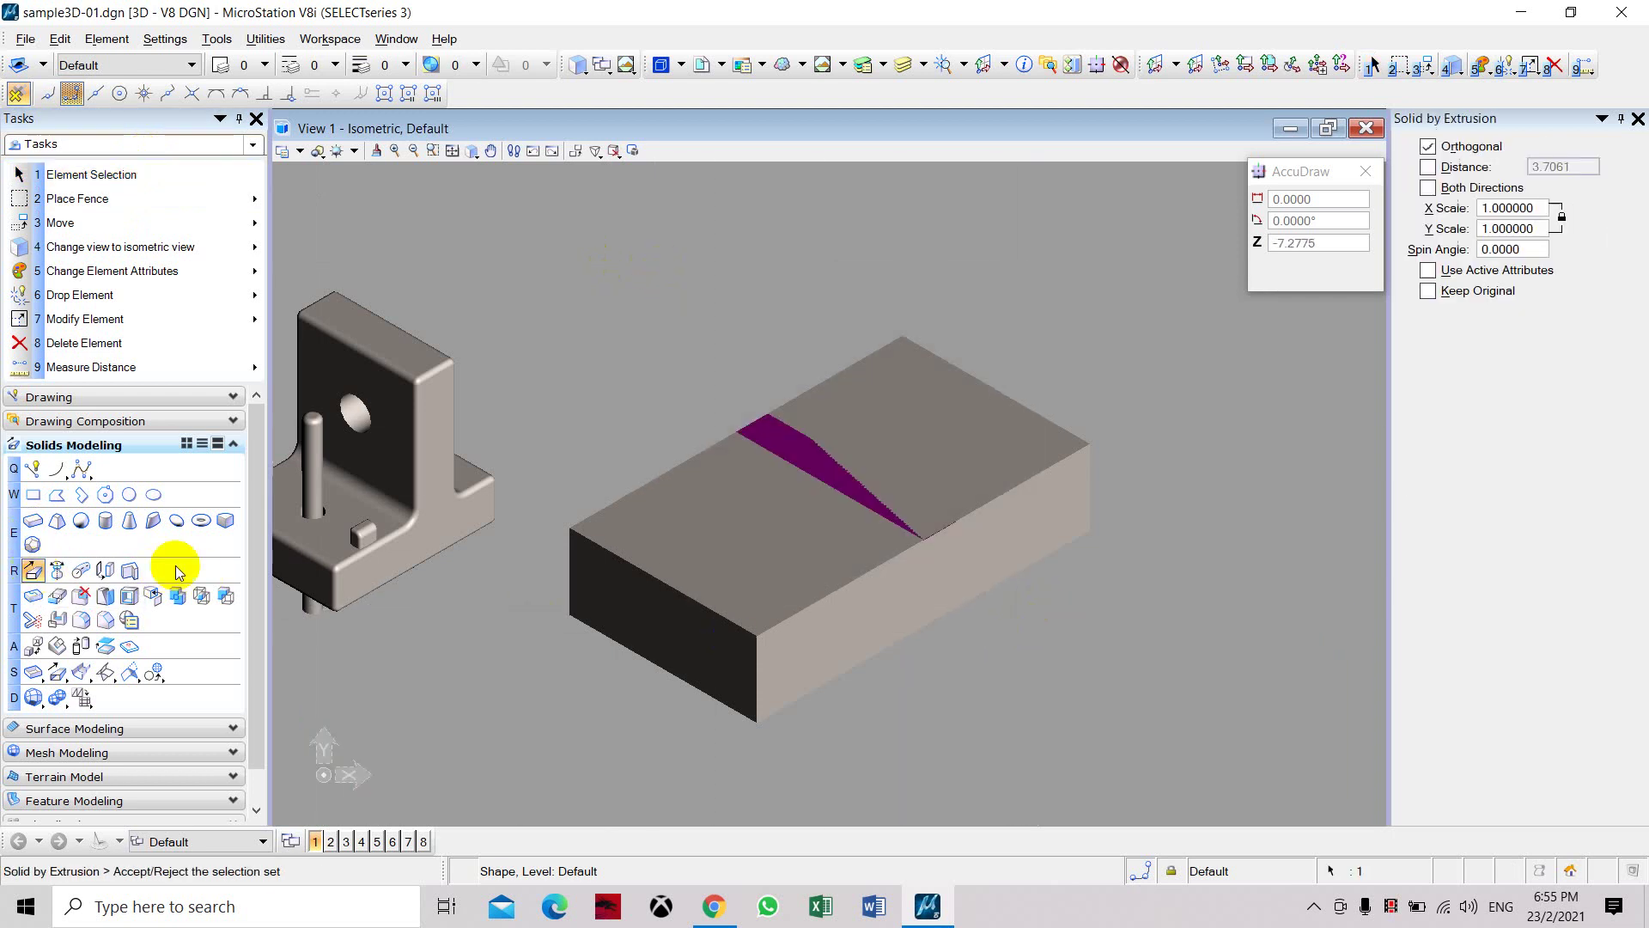
click(852, 459)
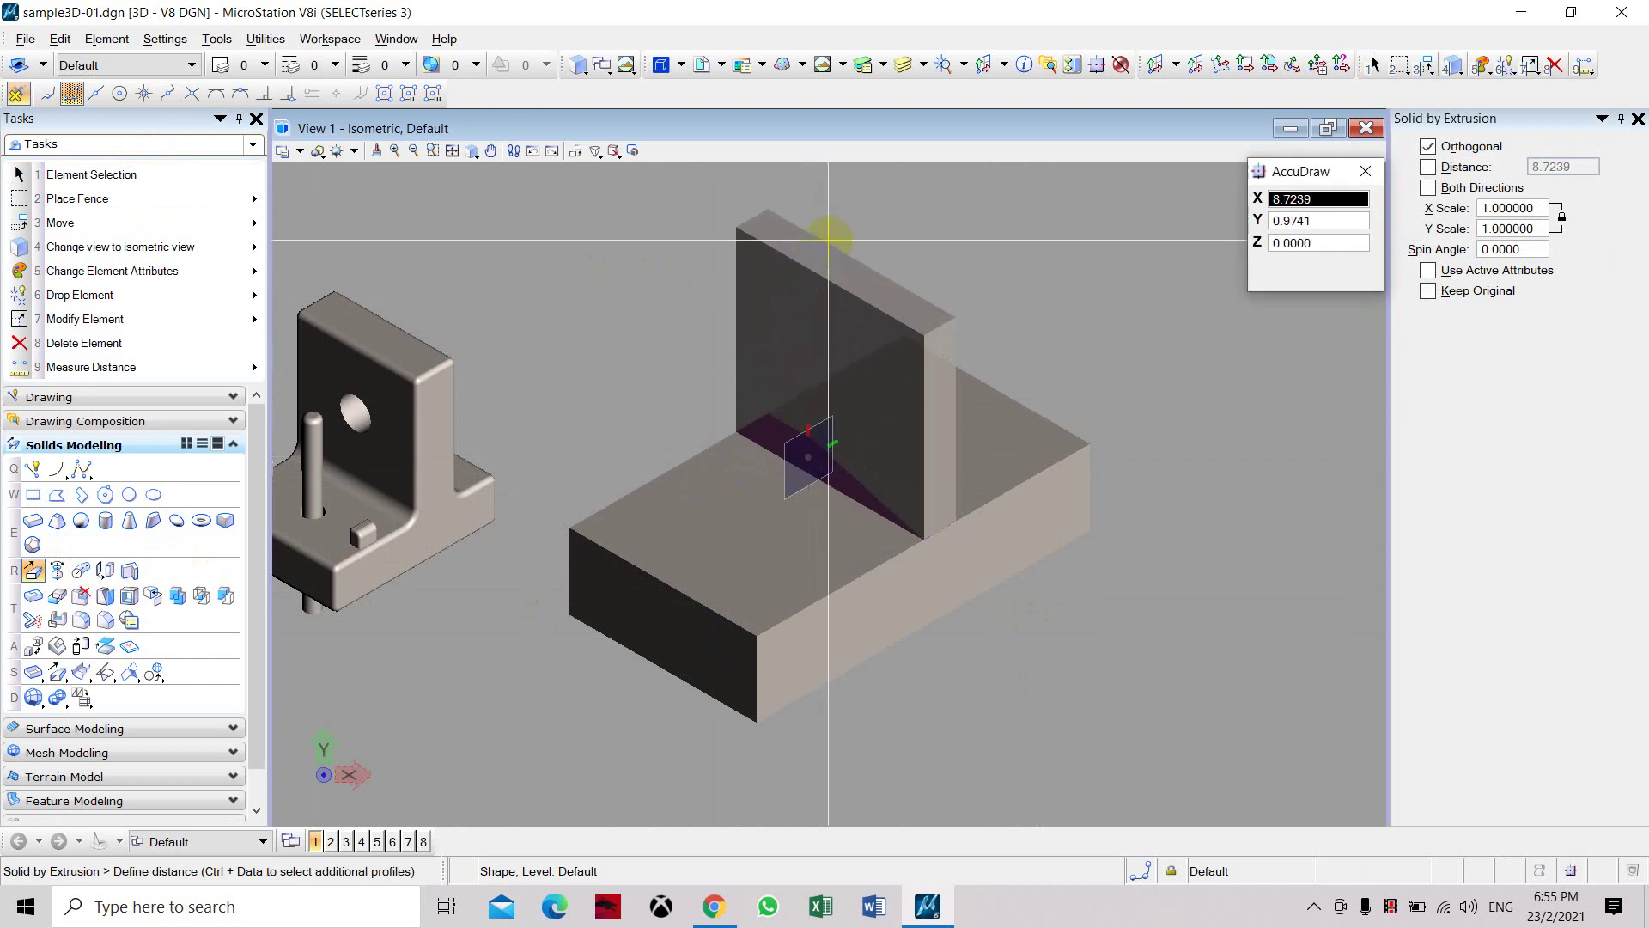
text(9)
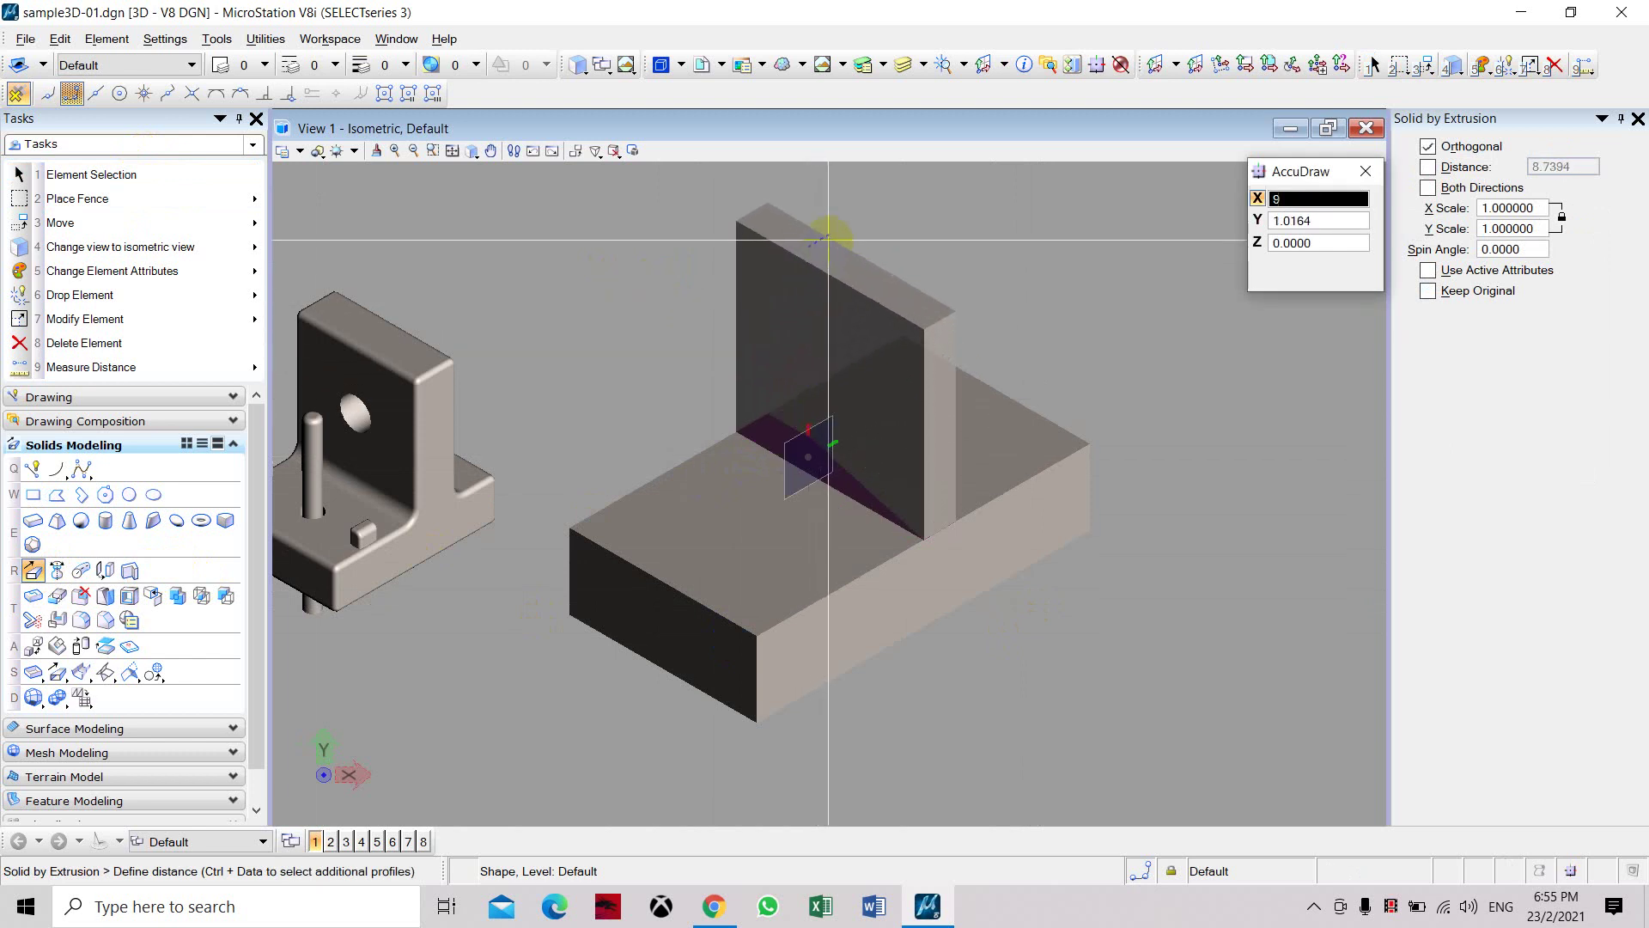
key(Return)
click(831, 232)
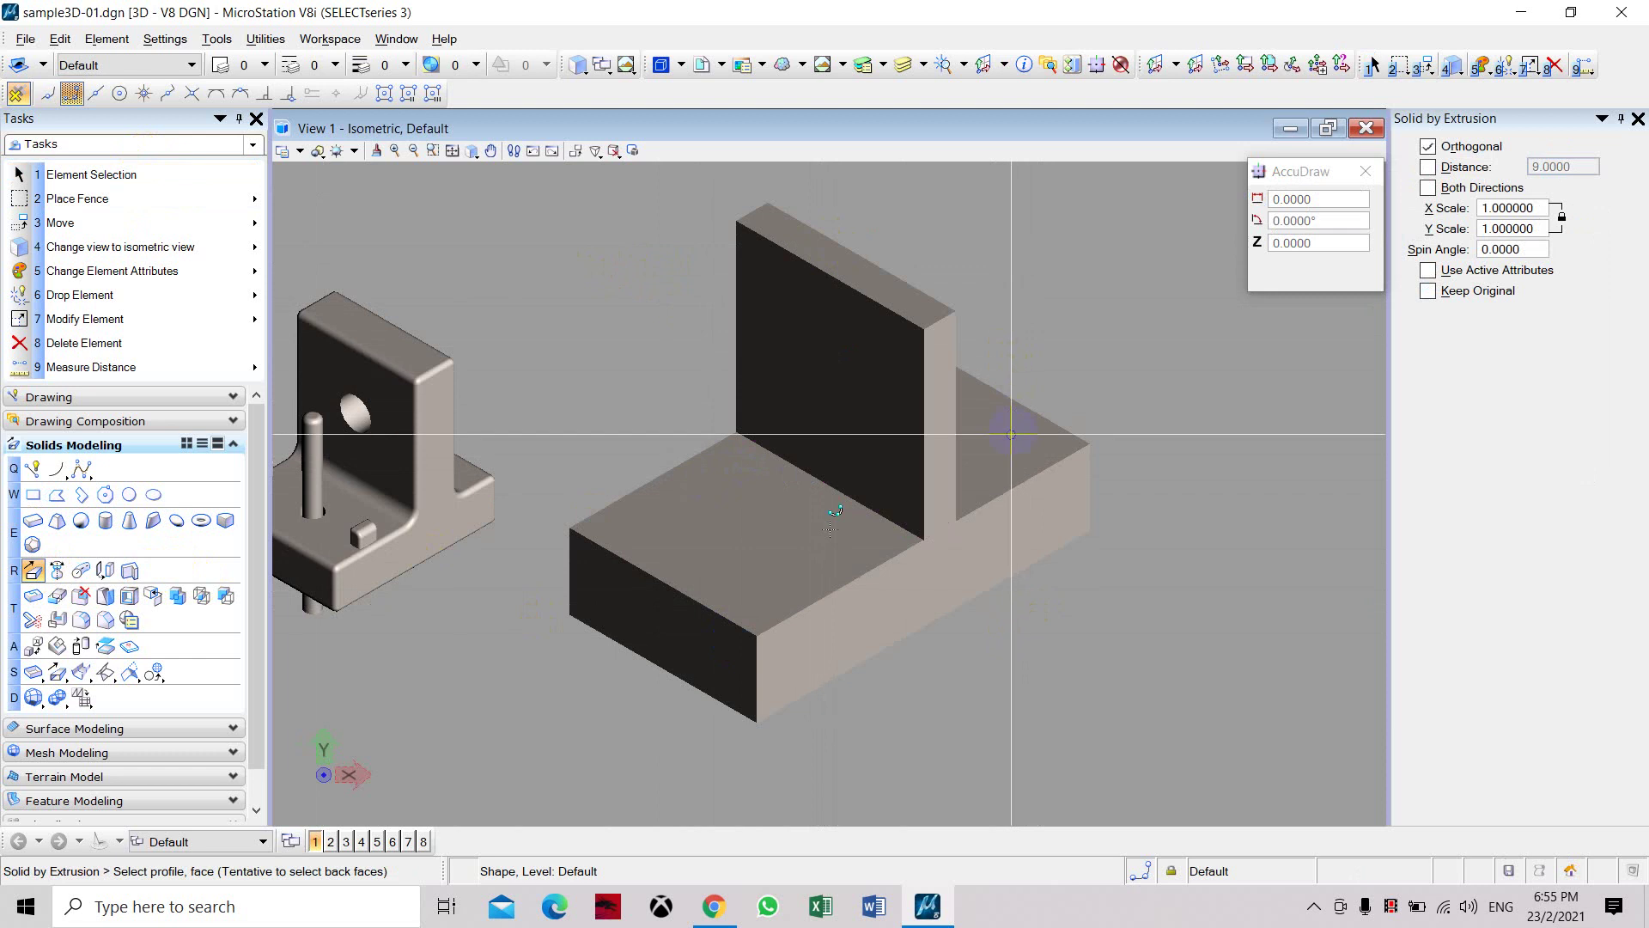
scroll(954, 470, up, 1)
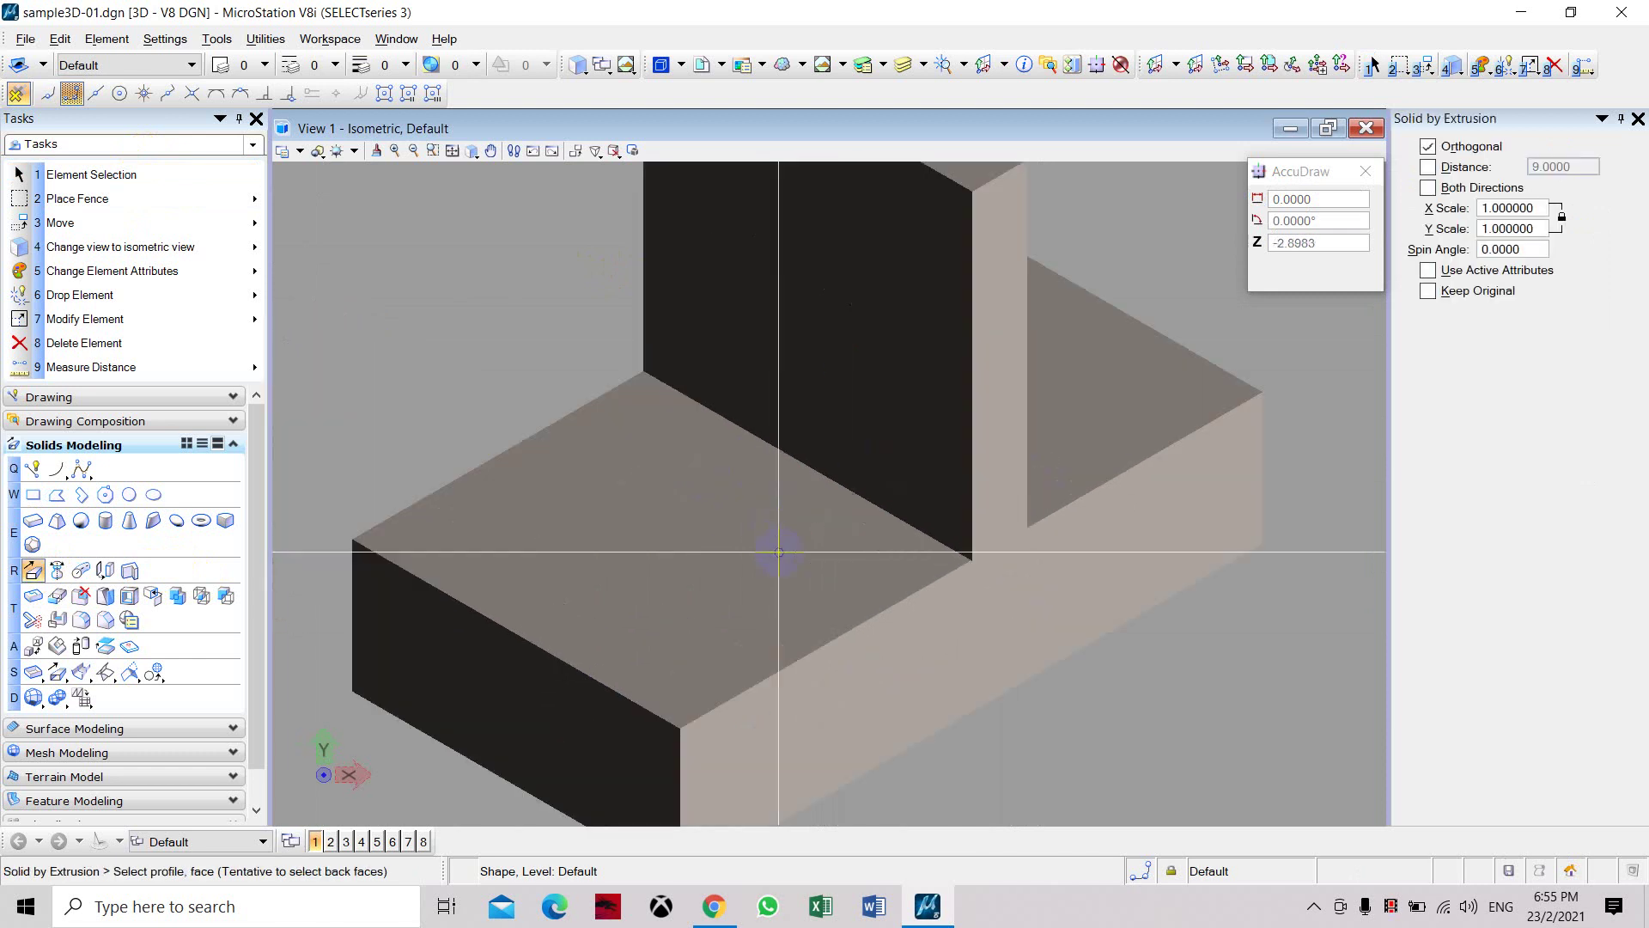
scroll(852, 501, down, 1)
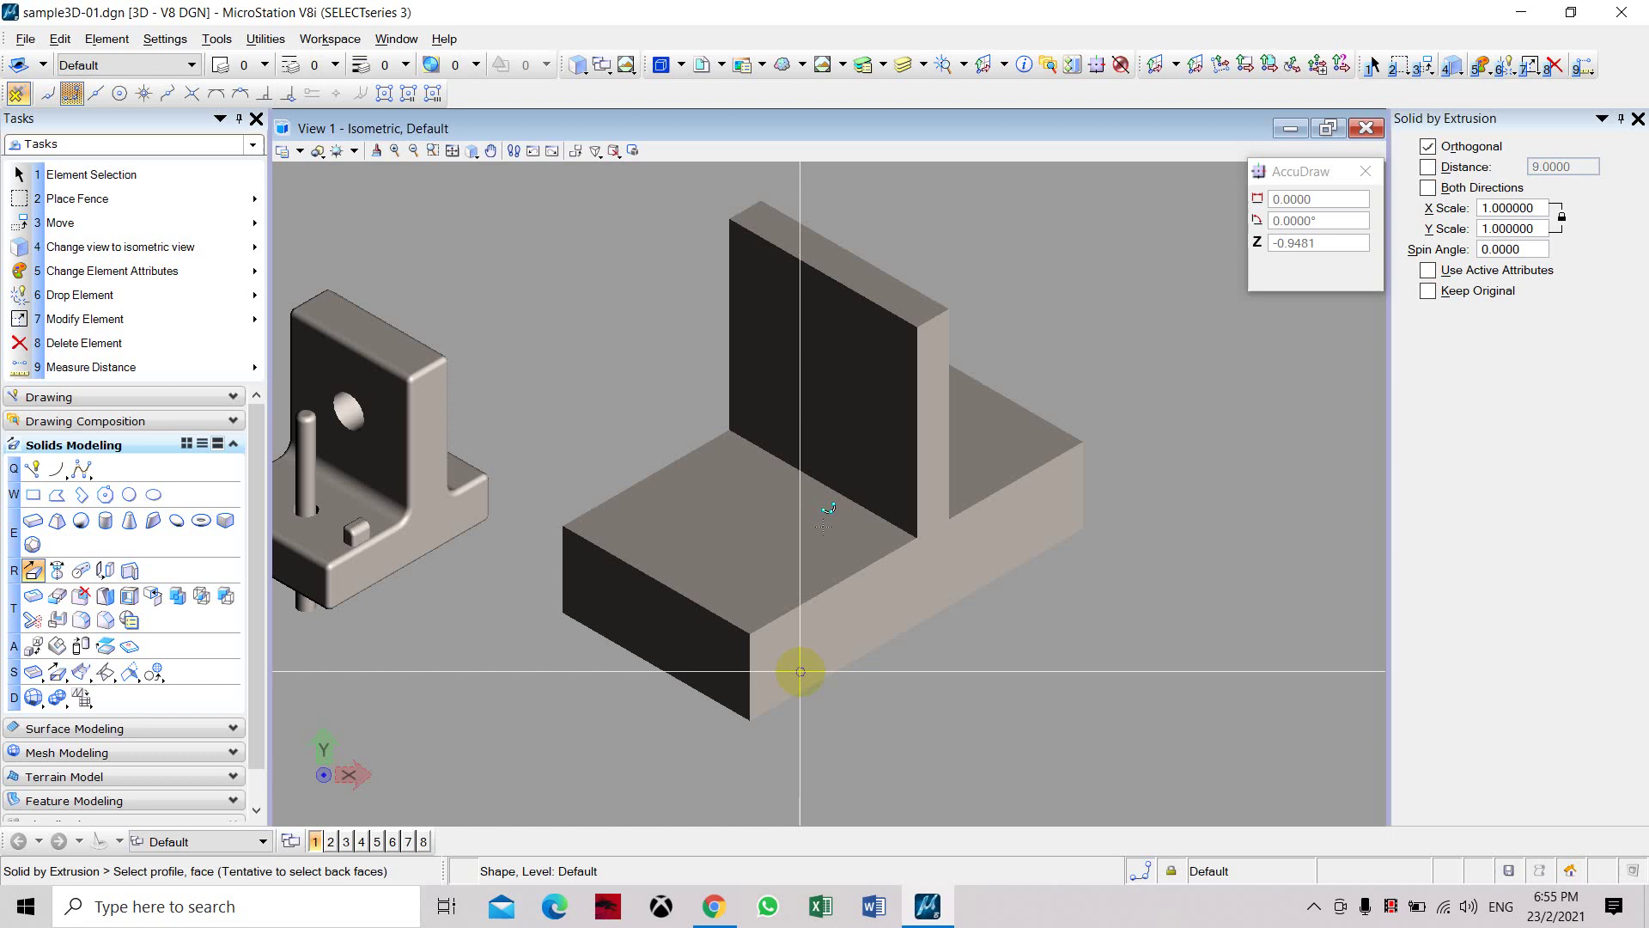
middle_drag(954, 581, 900, 605)
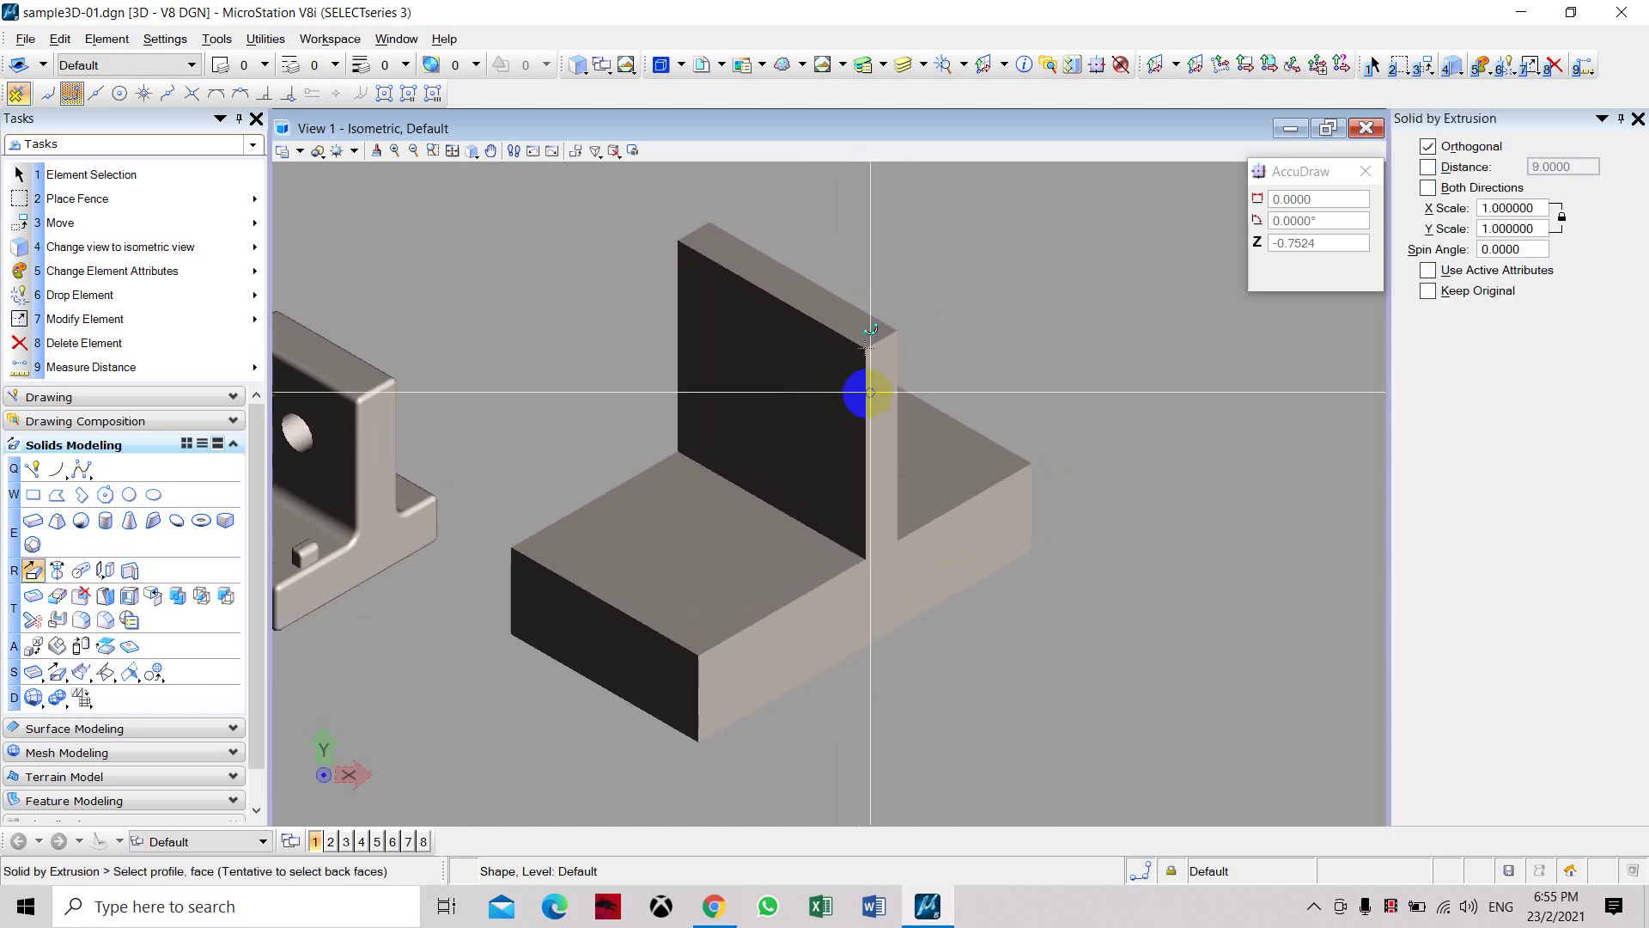
Rotate the view, then unite the vertical wall with the base block
click(217, 247)
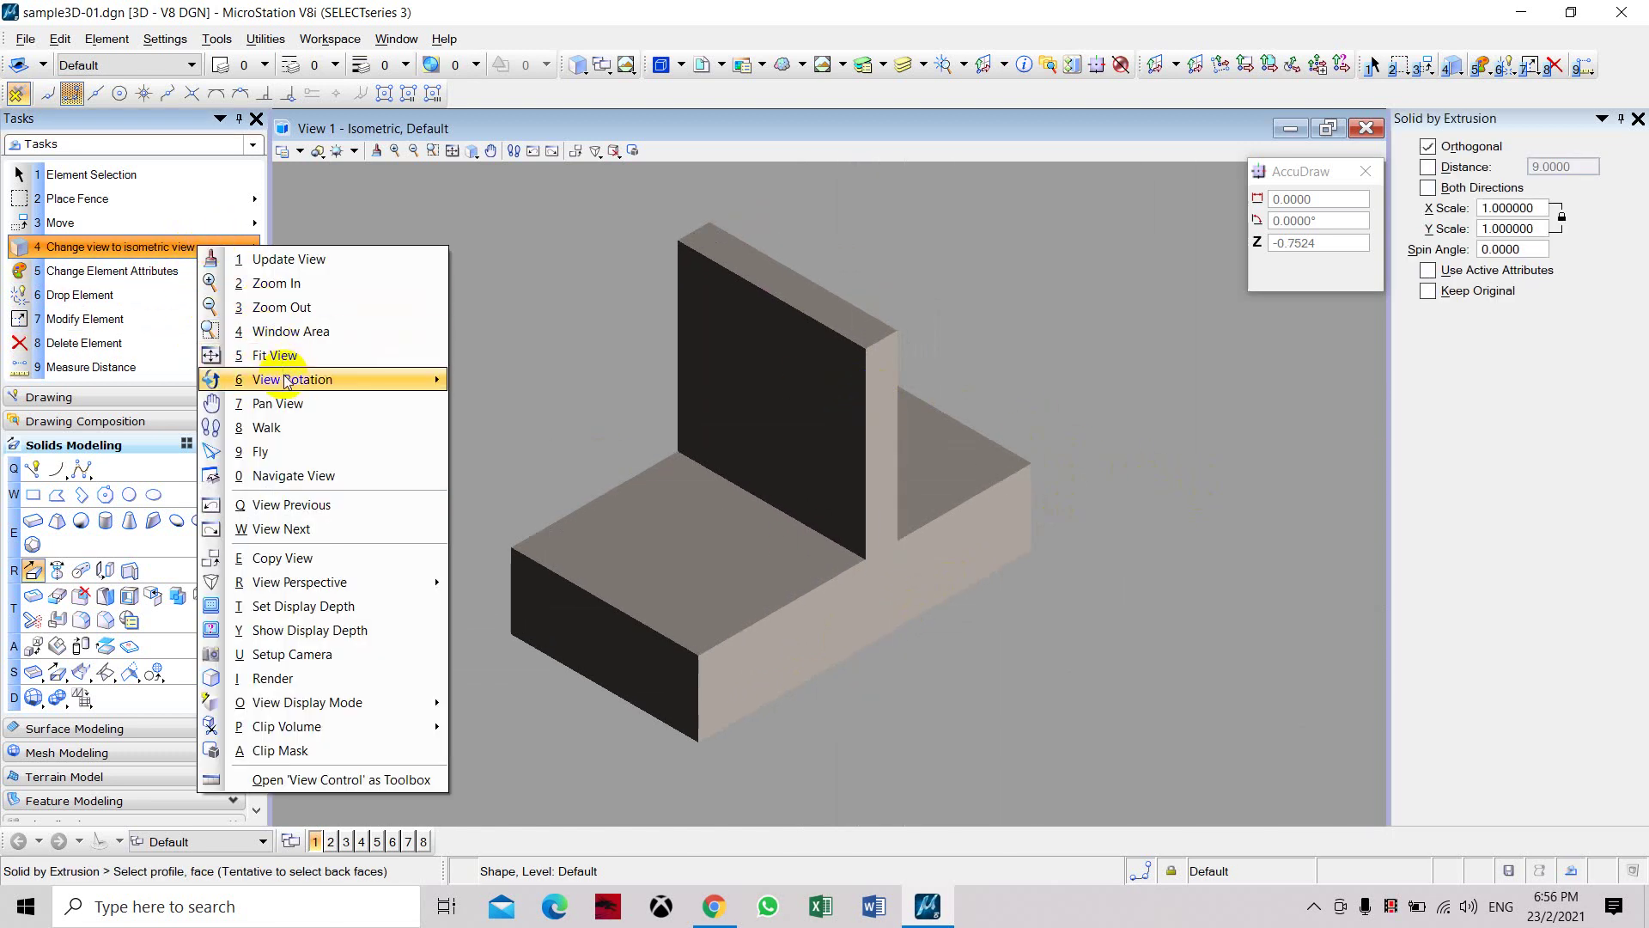
mouse_move(323, 379)
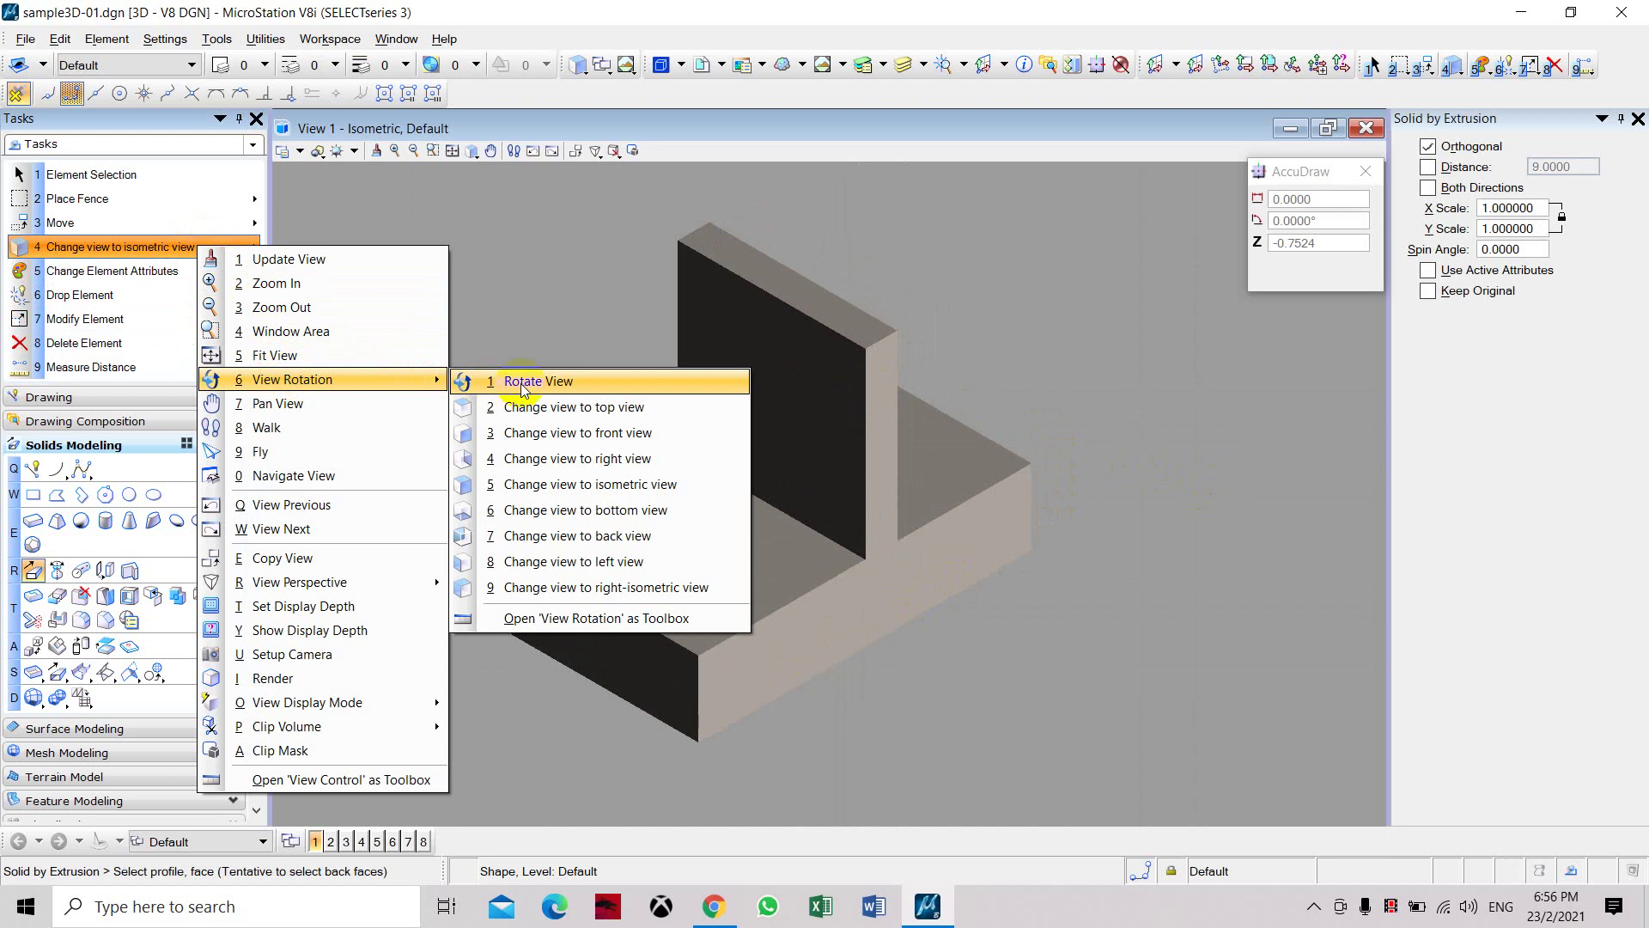
click(520, 383)
mouse_move(683, 491)
mouse_down()
mouse_move(593, 432)
mouse_move(571, 439)
mouse_up()
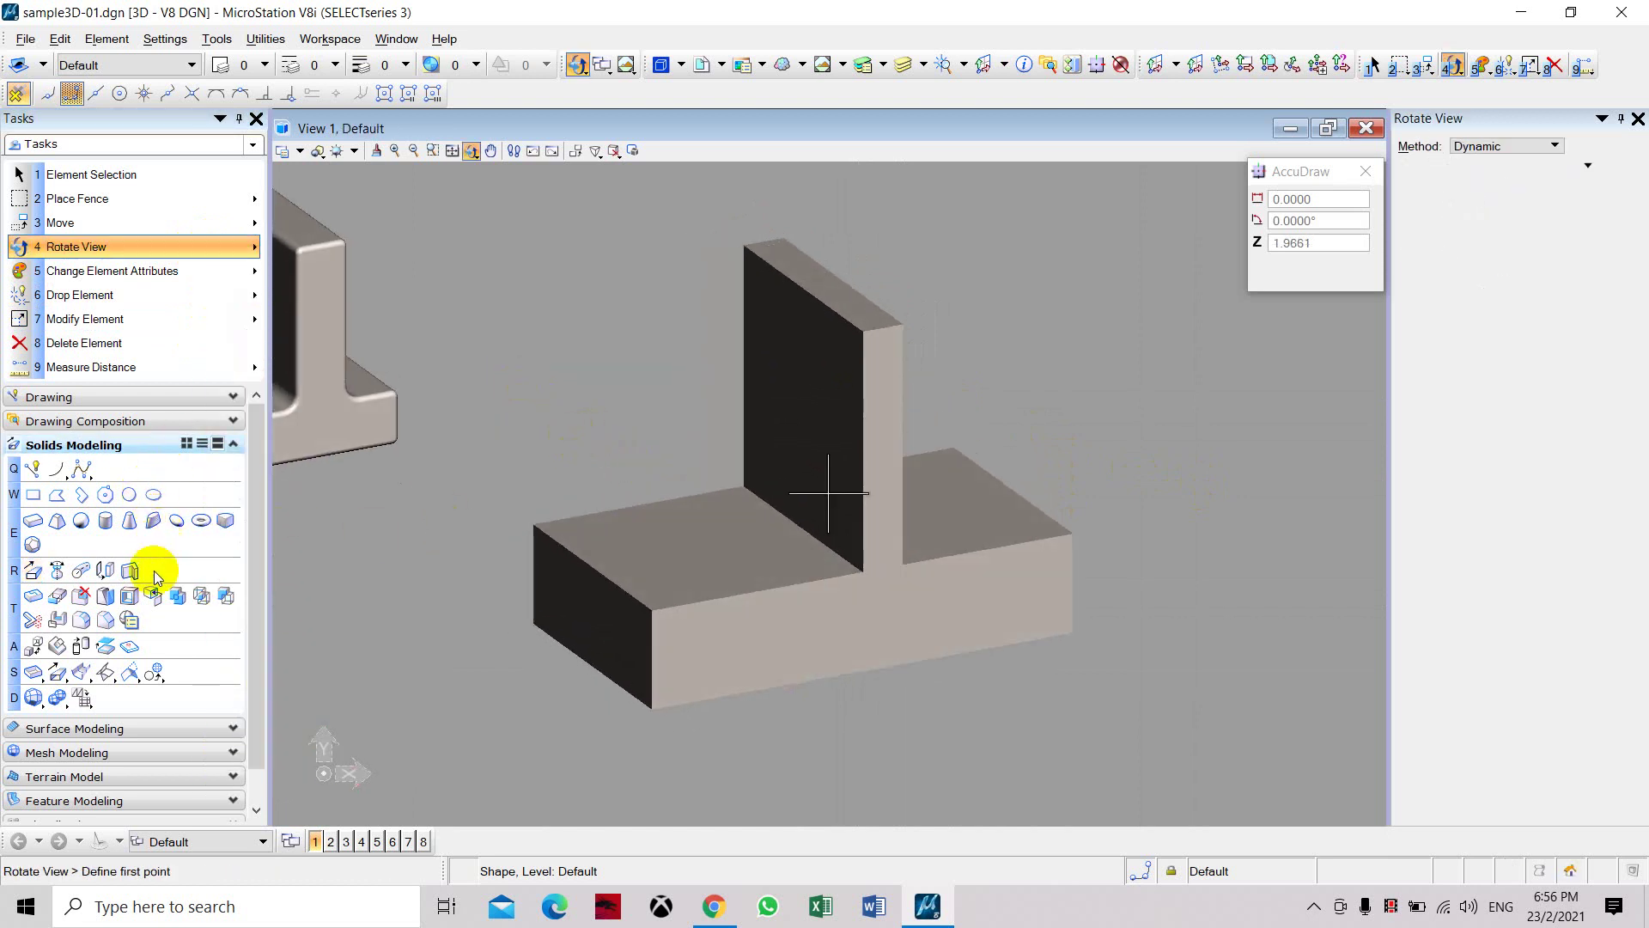
click(180, 597)
click(849, 411)
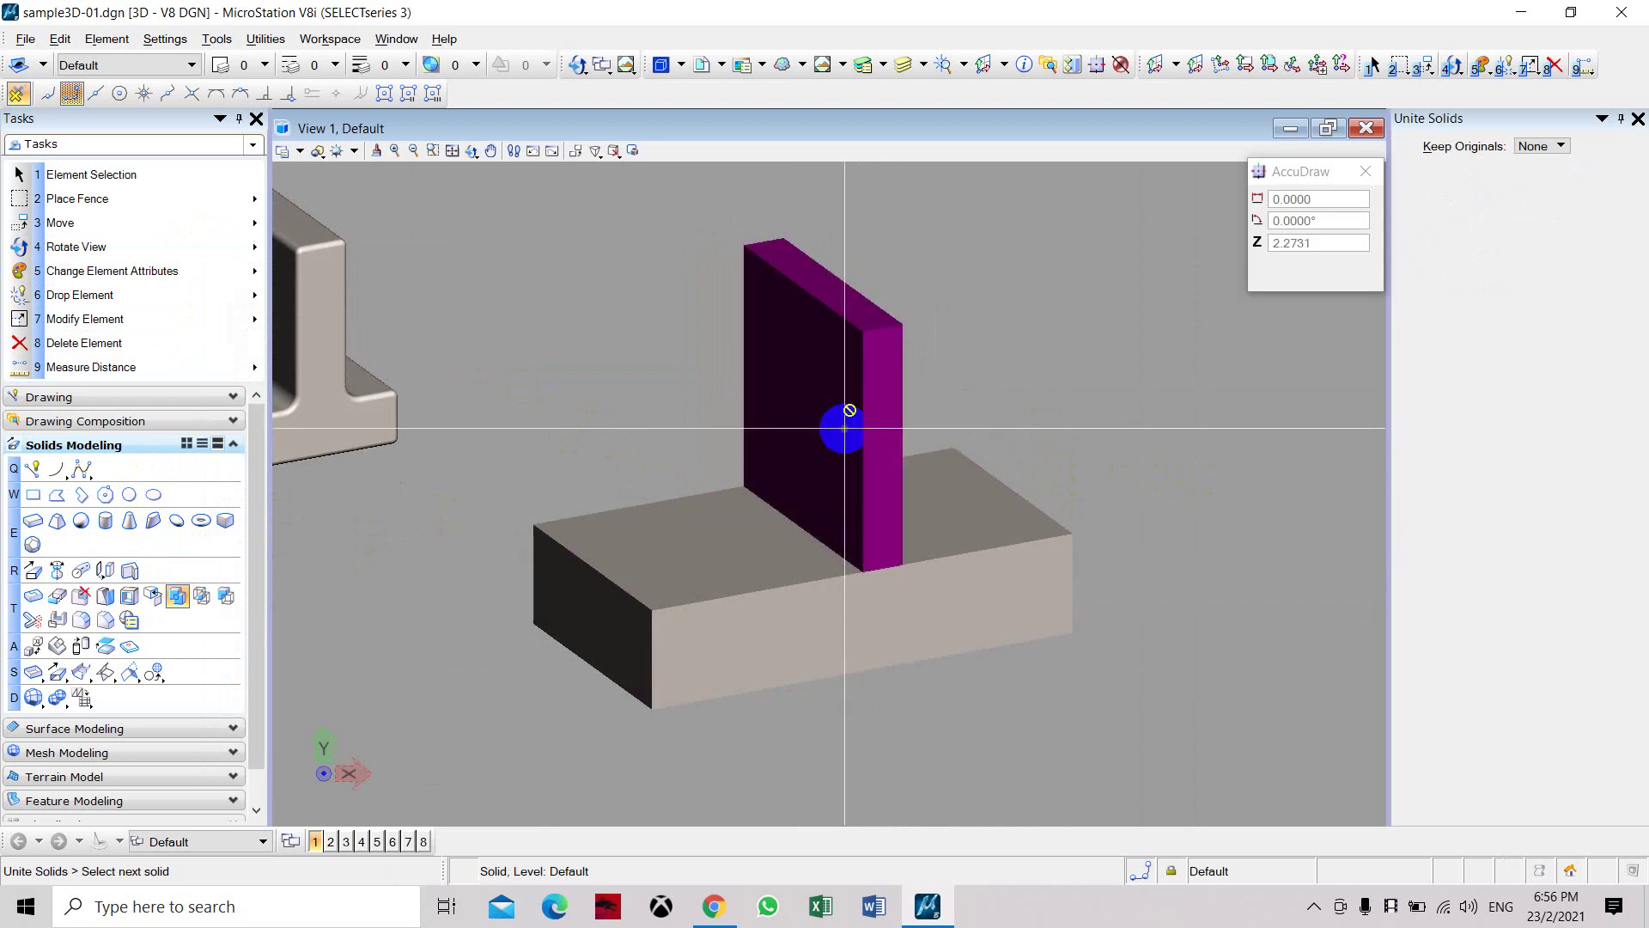
click(706, 620)
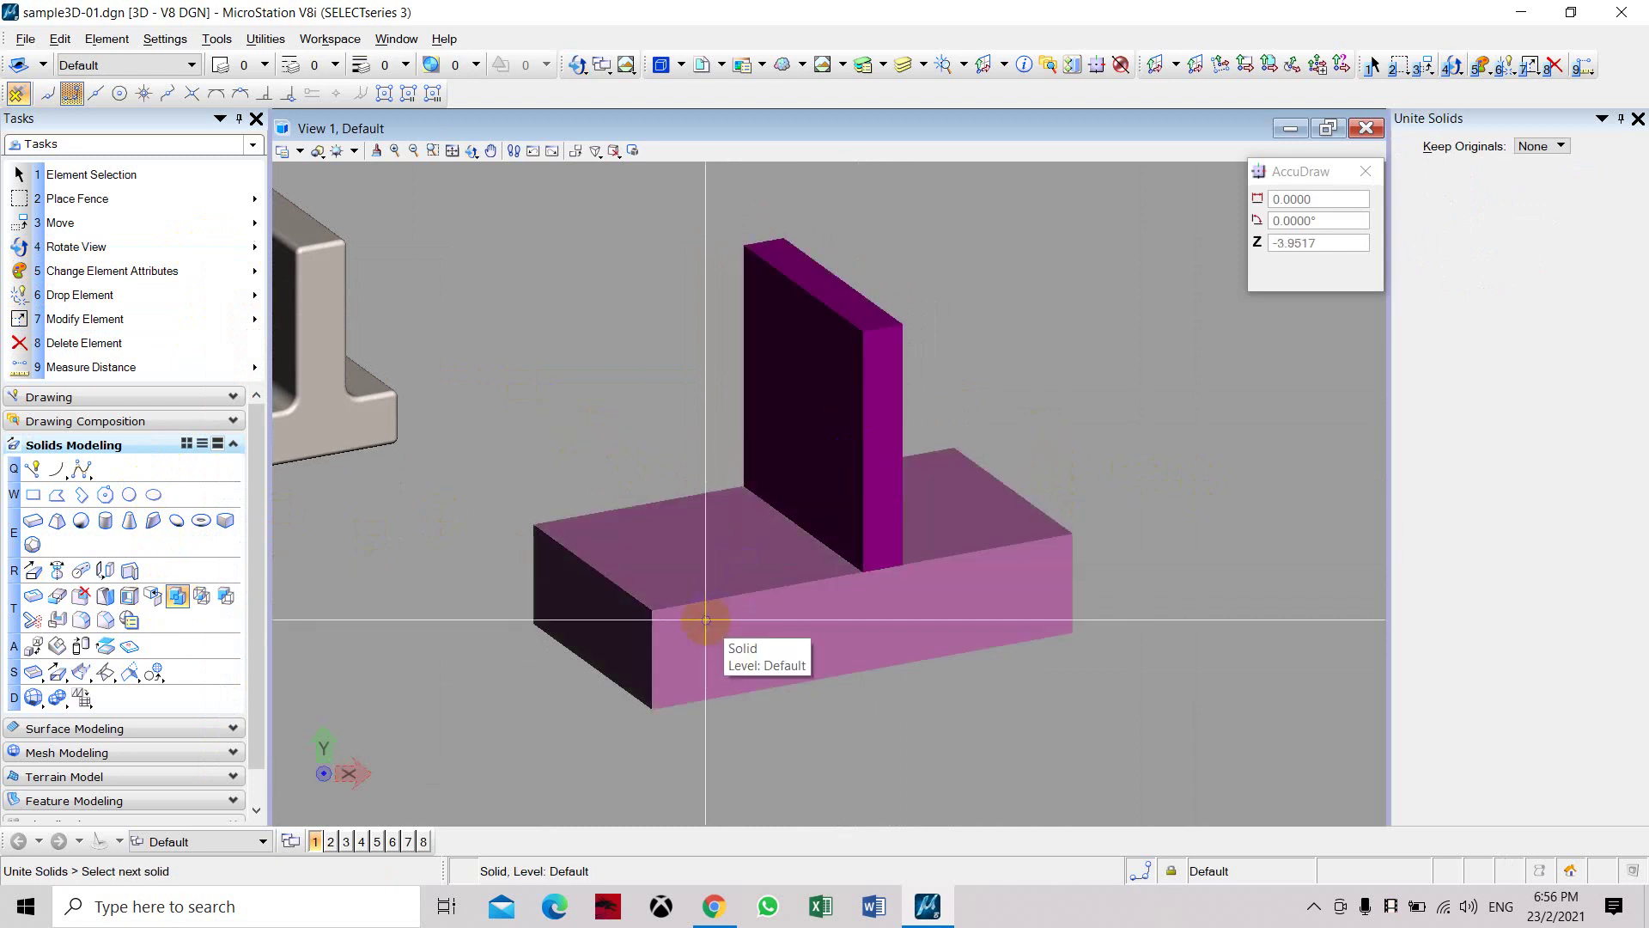
click(707, 620)
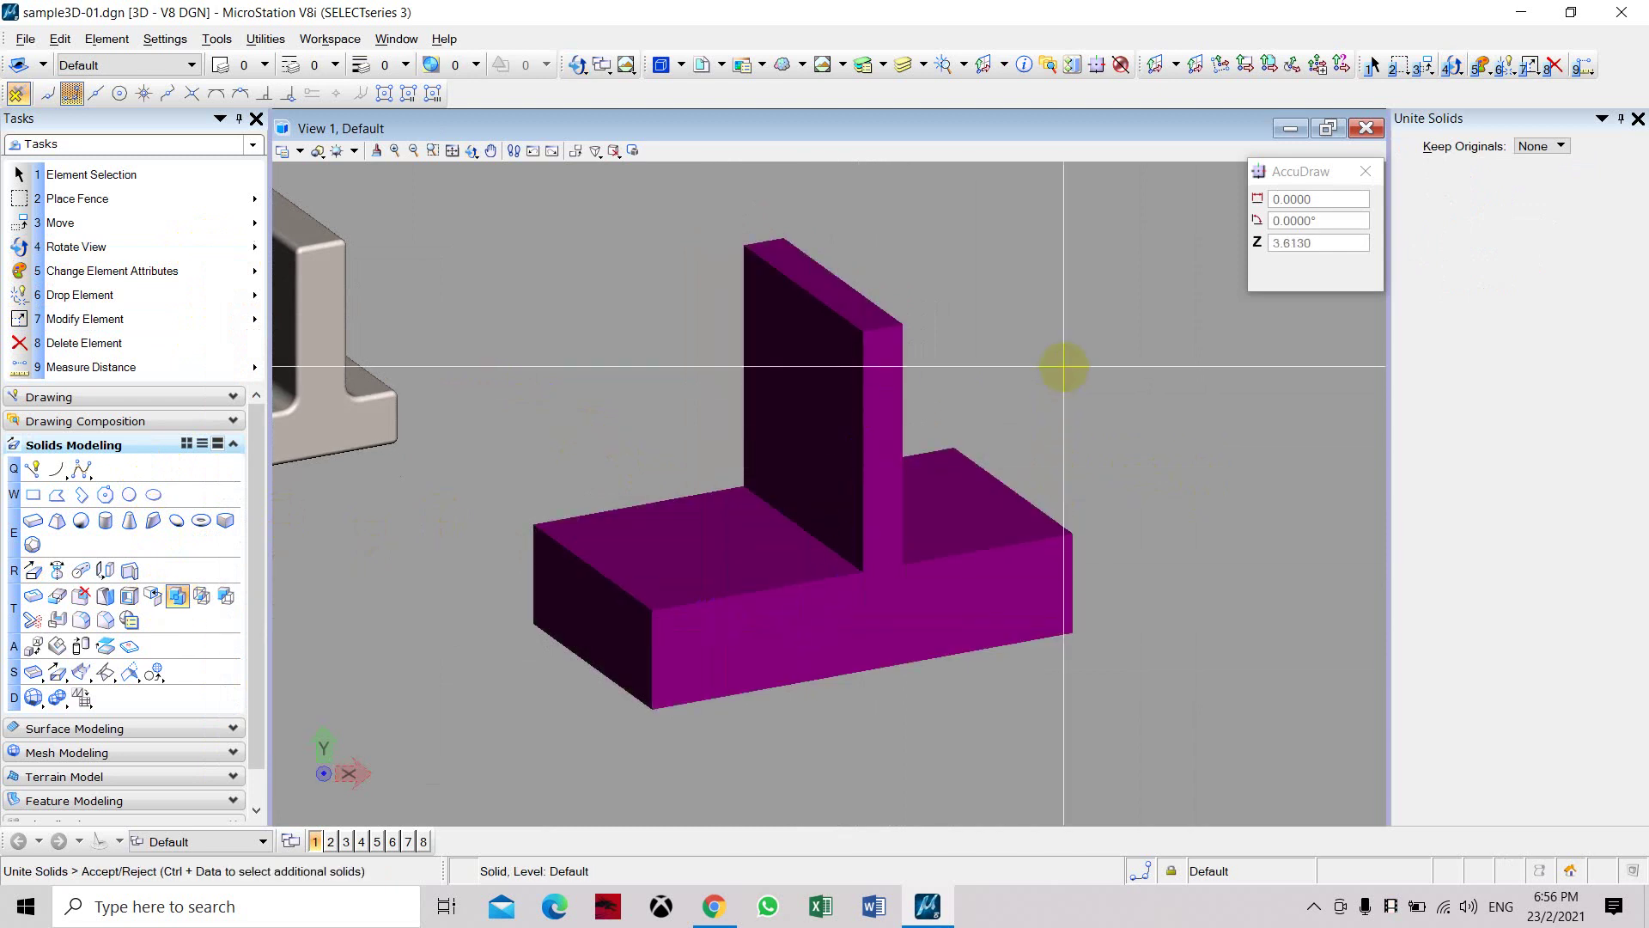
click(1063, 371)
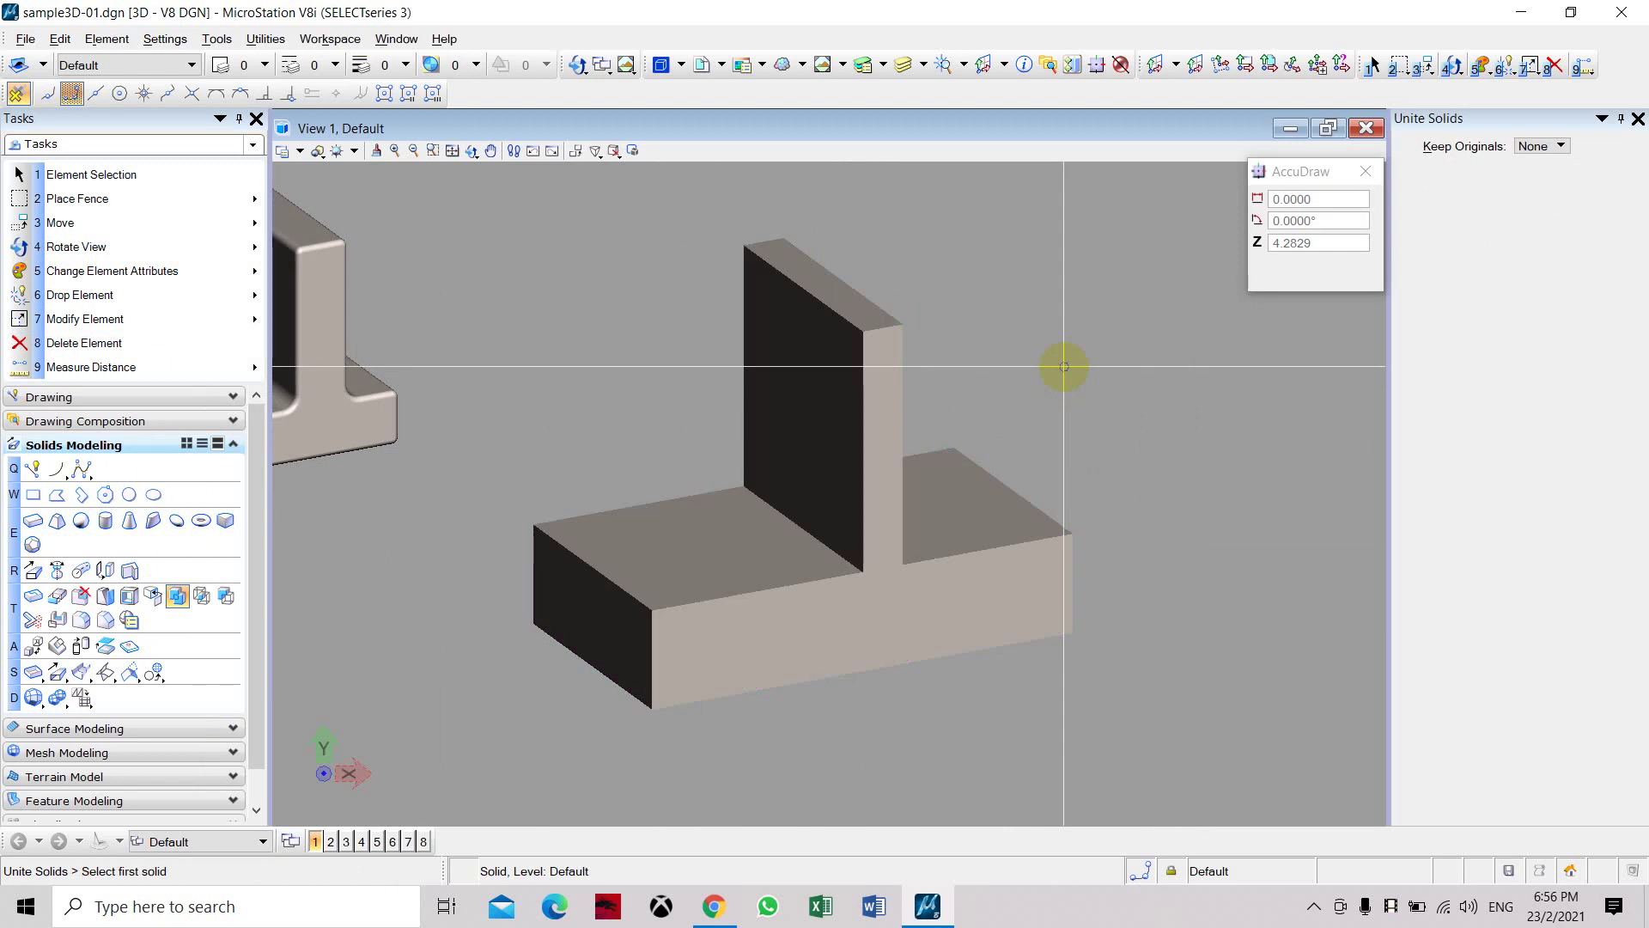
scroll(812, 586, up, 2)
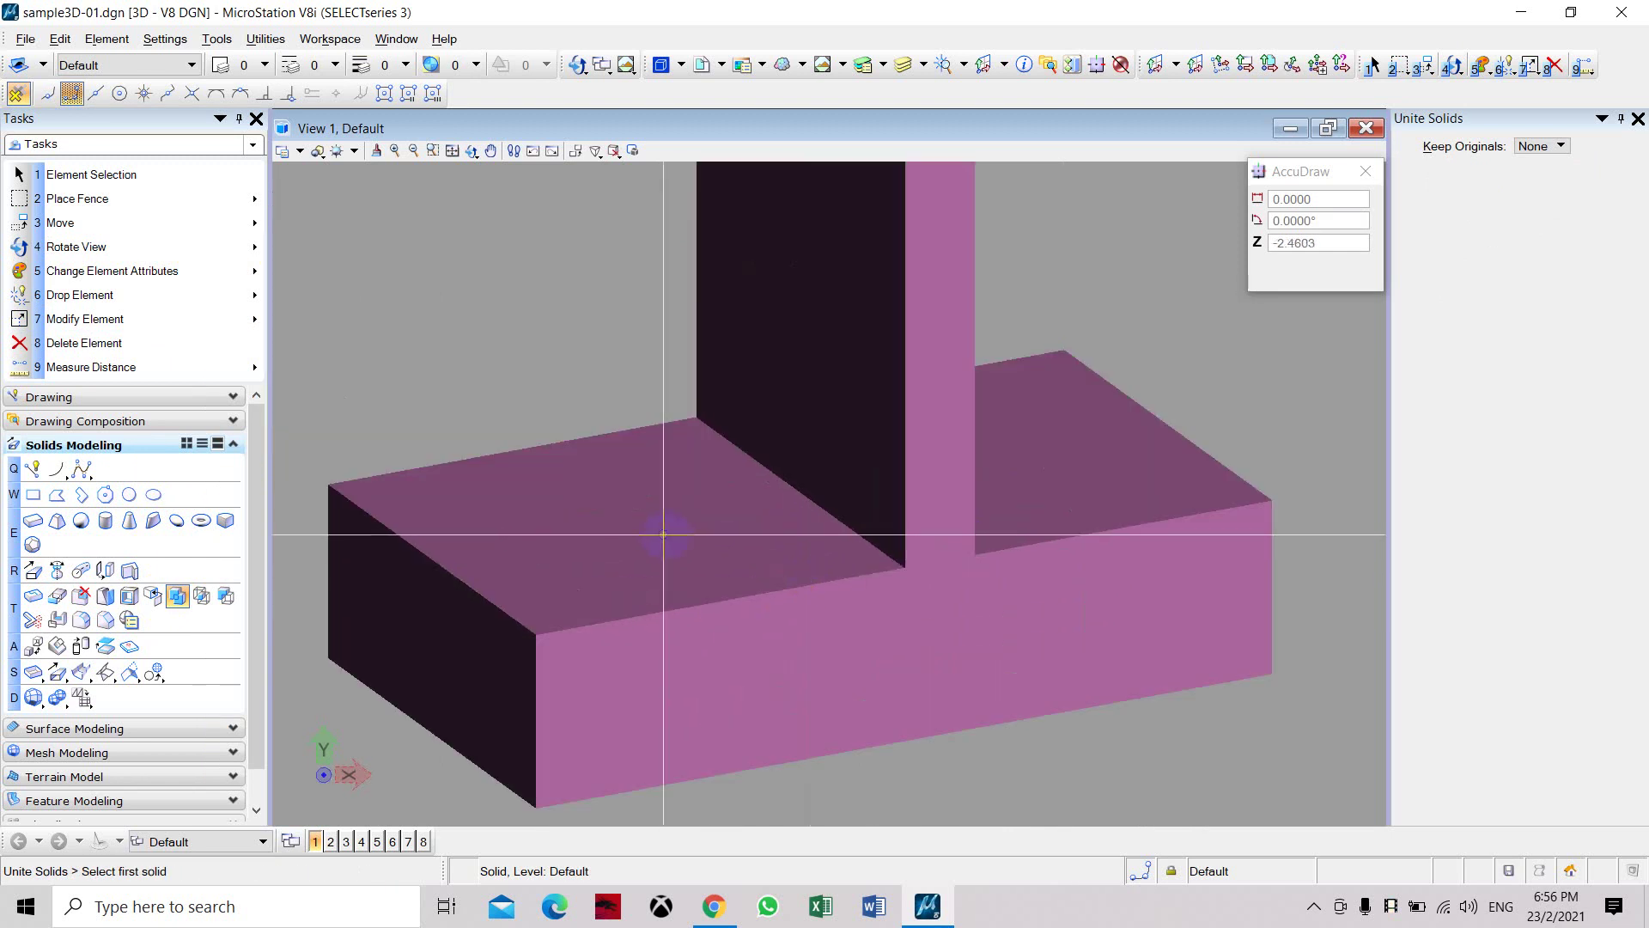
scroll(642, 514, down, 2)
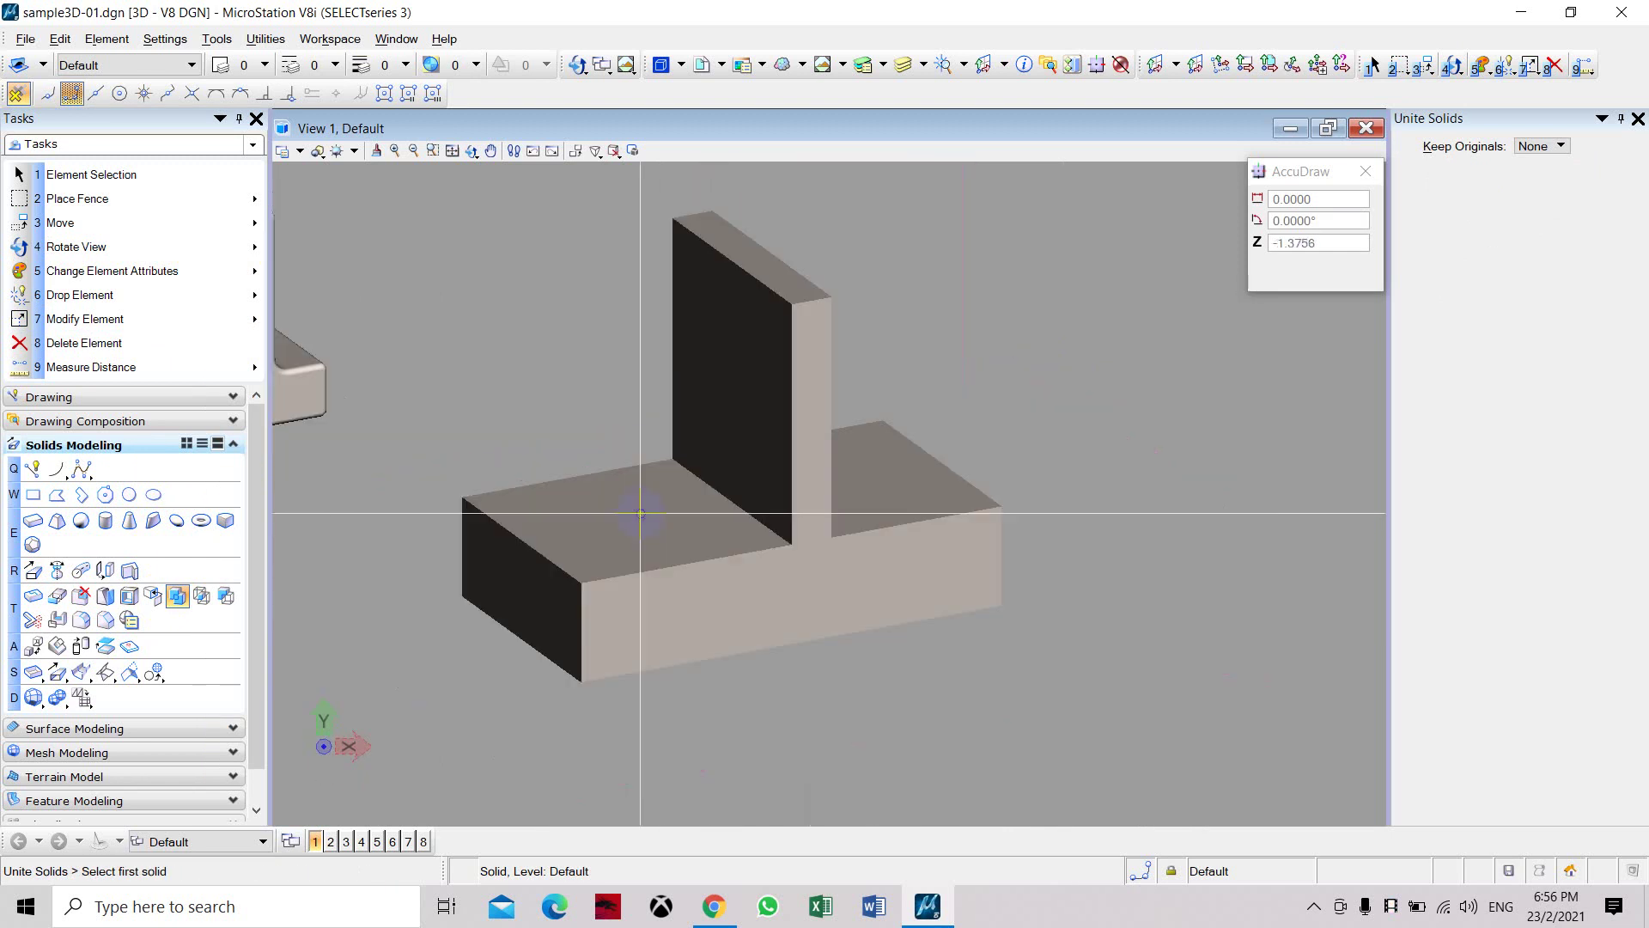
click(641, 513)
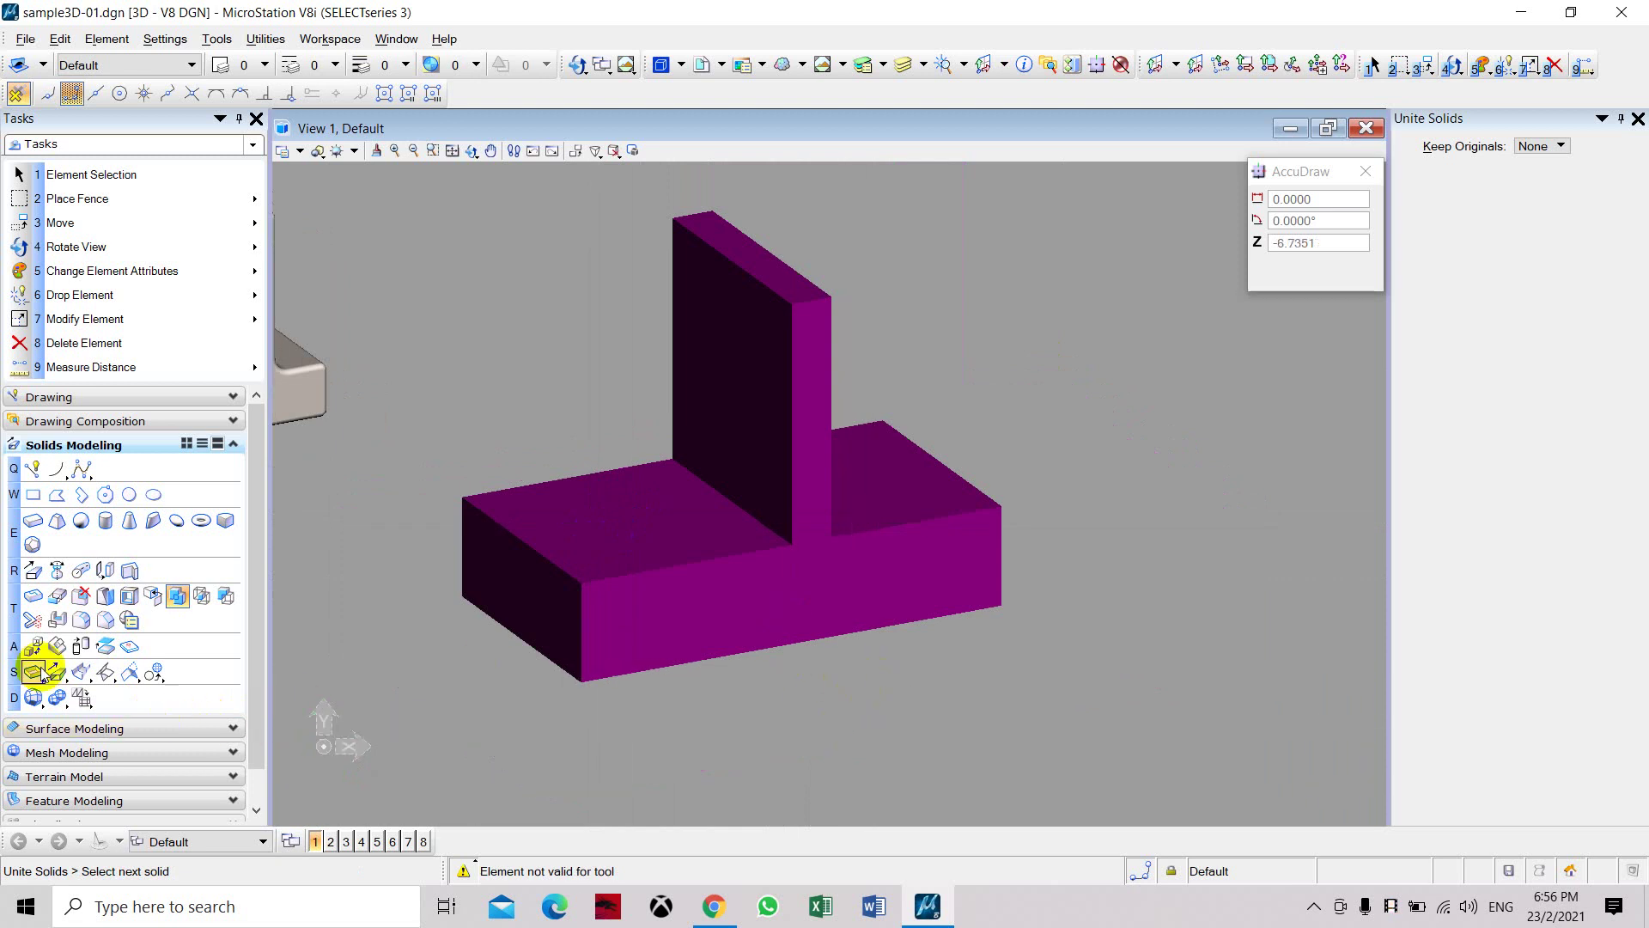
Round the inner edge between the wall and base with a 0.2-radius fillet
click(82, 621)
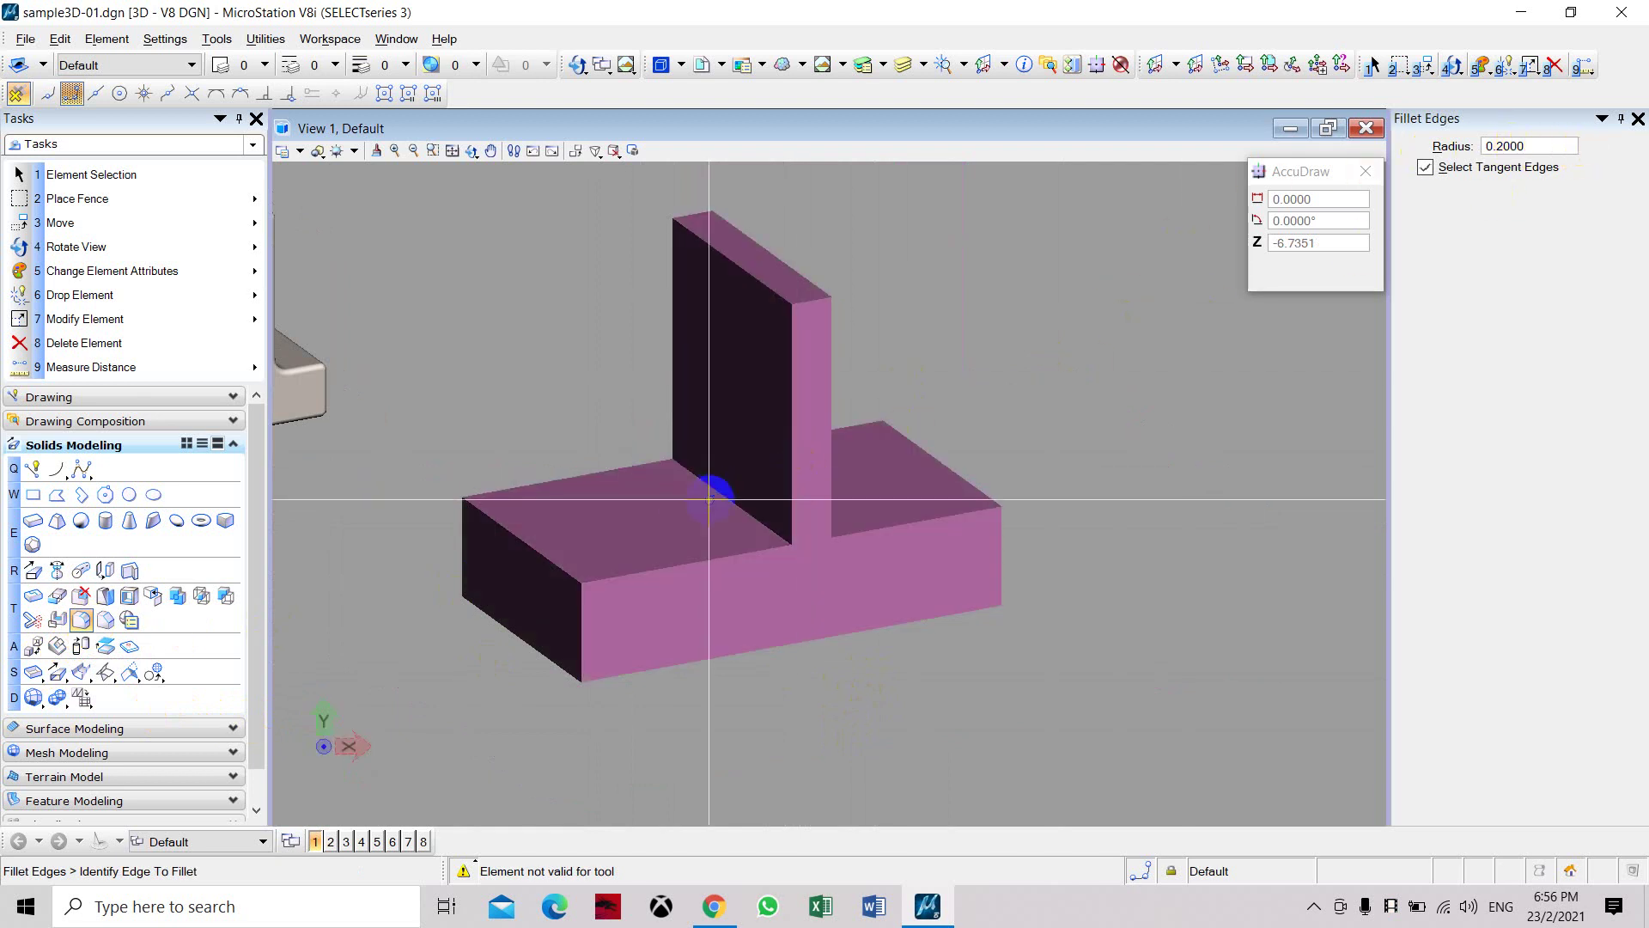
scroll(754, 510, up, 3)
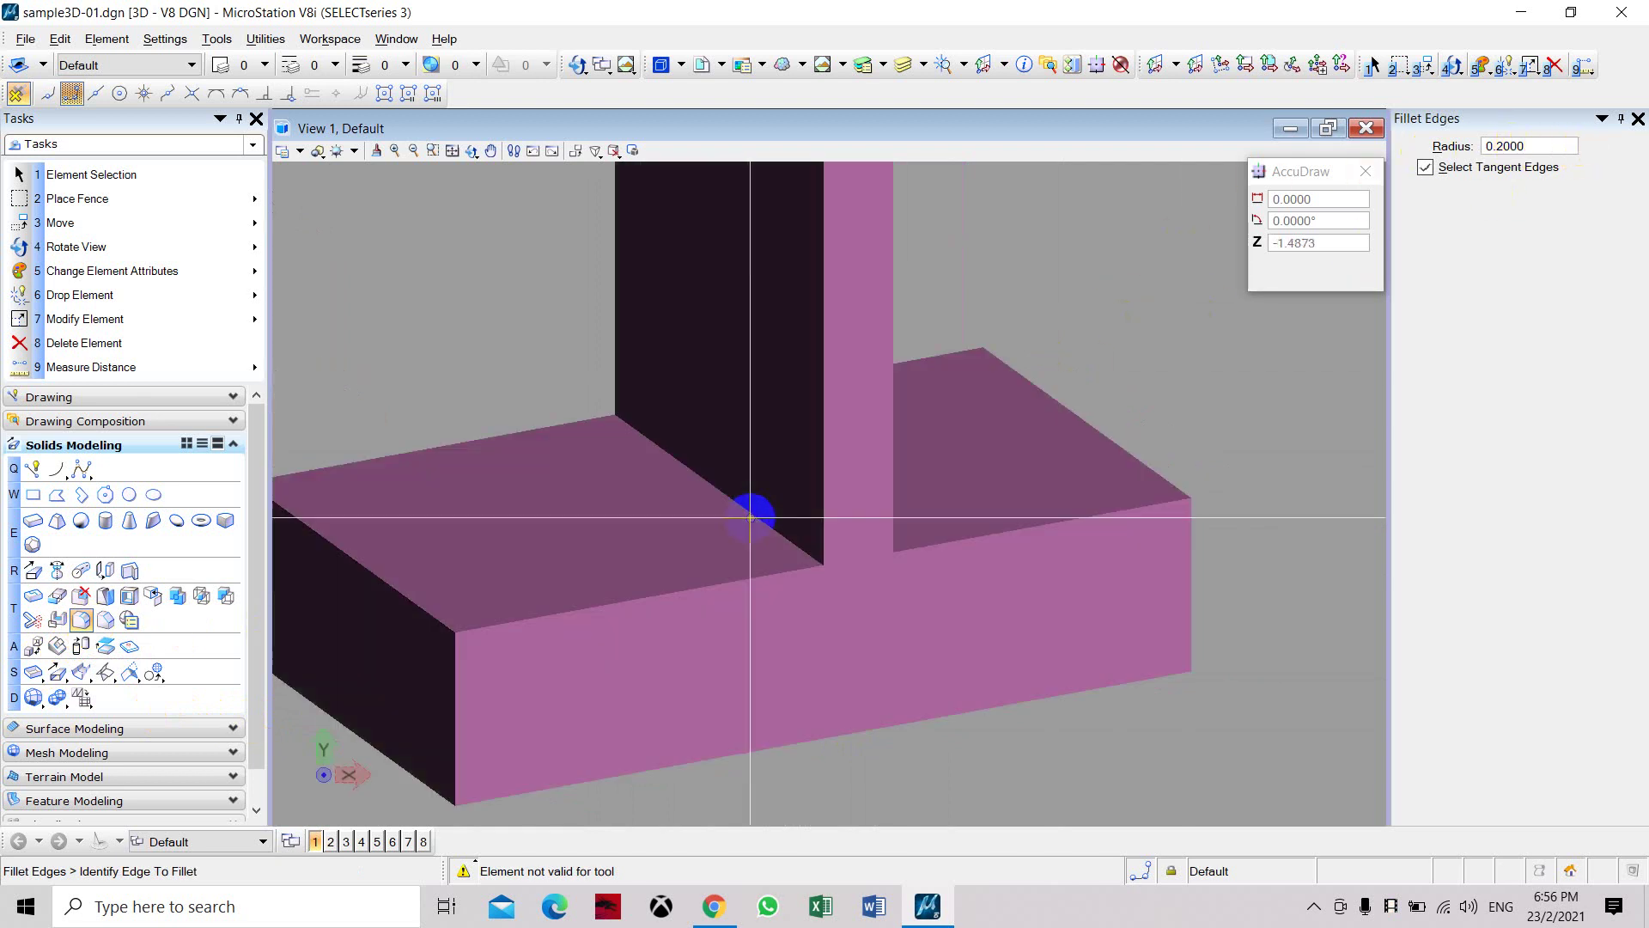
click(782, 522)
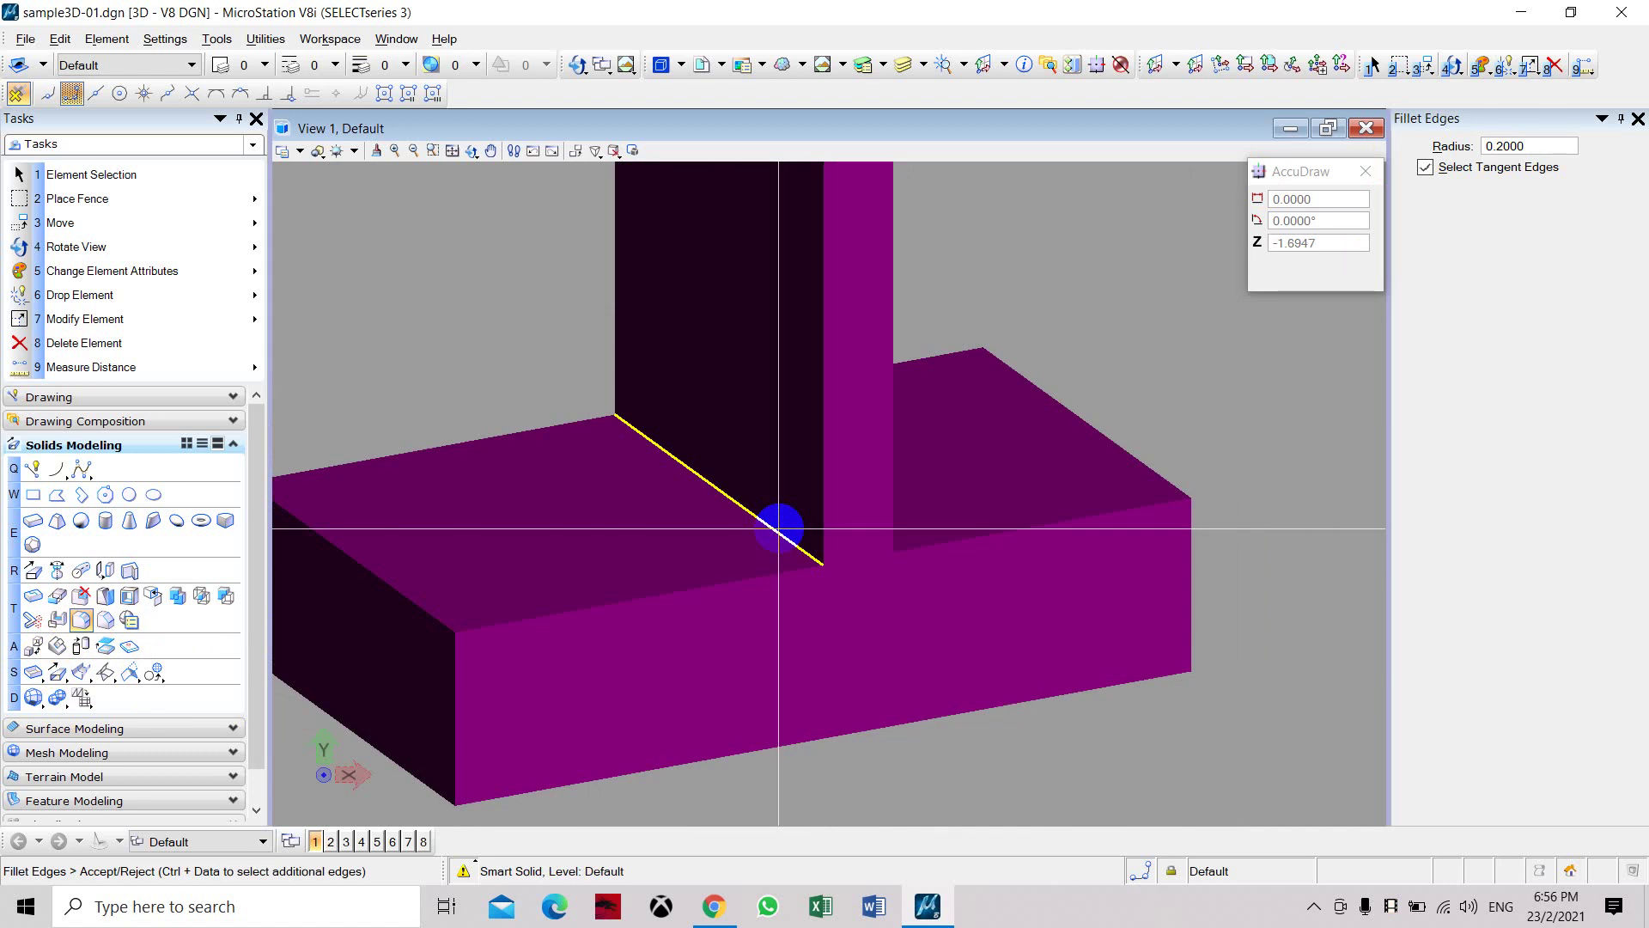
click(781, 522)
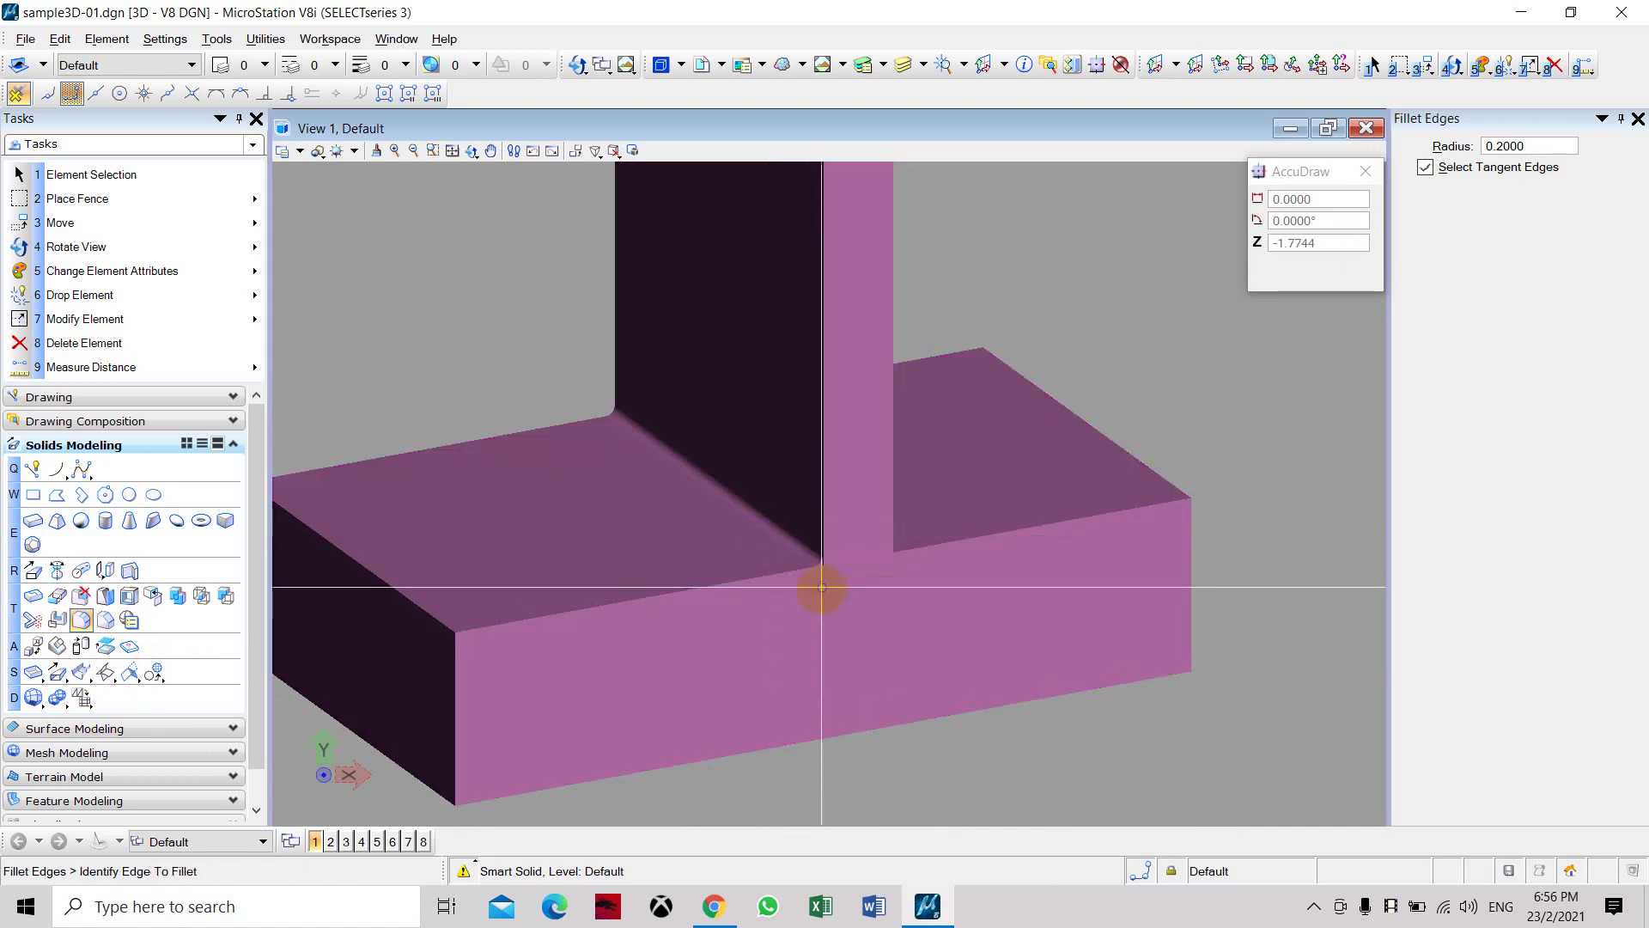
click(812, 526)
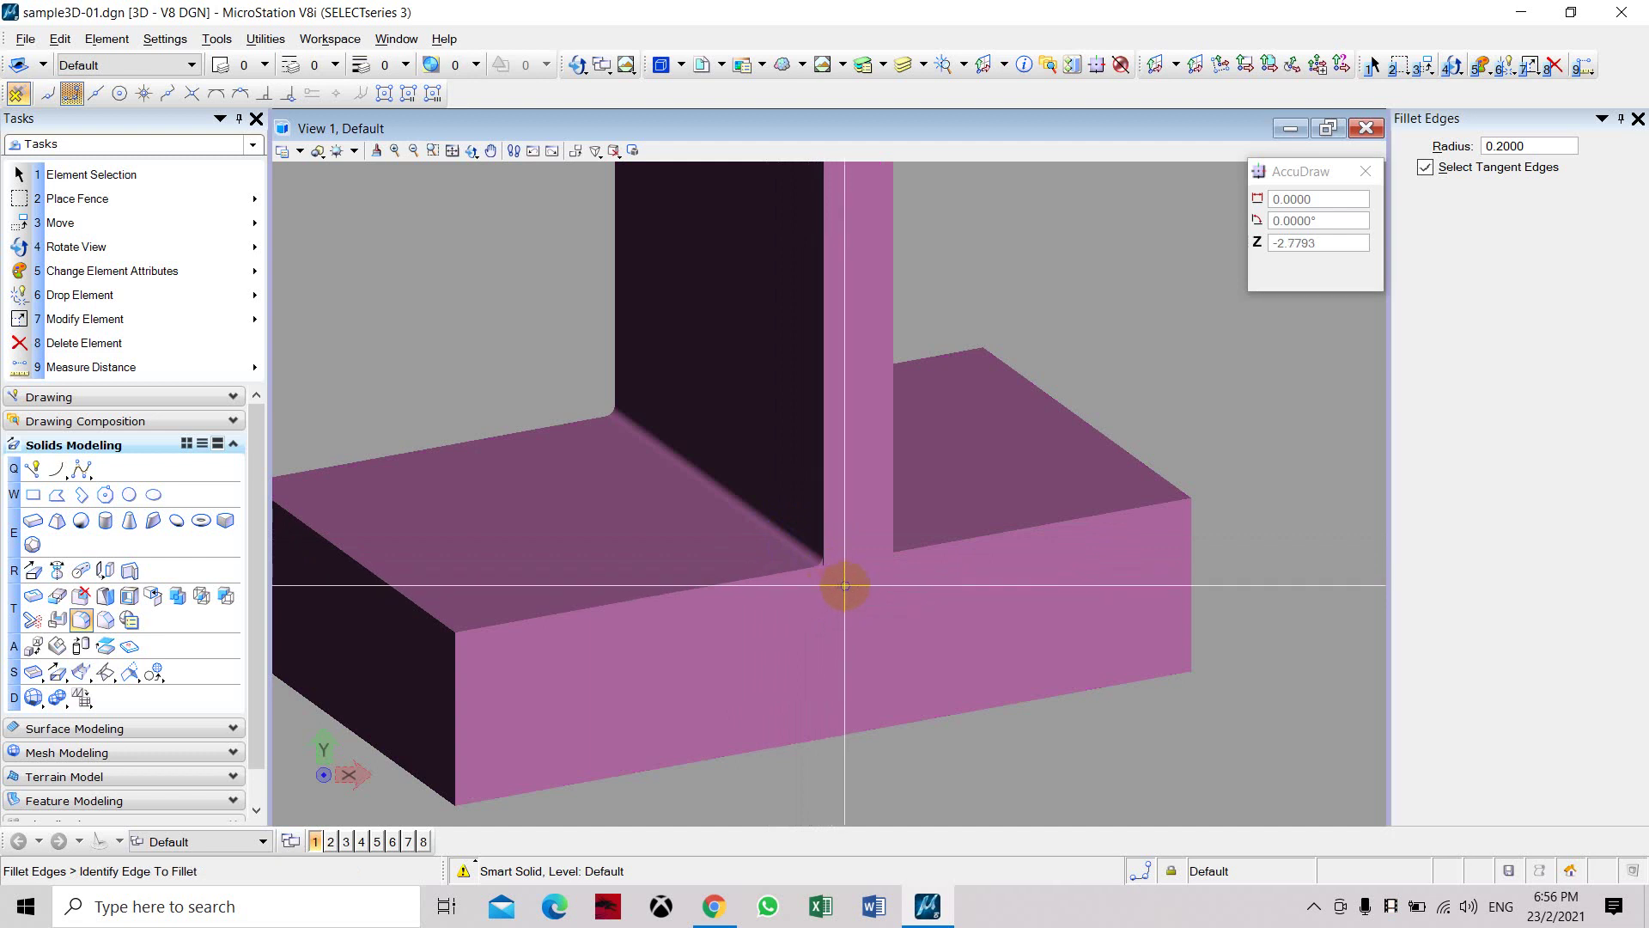
Rotate the view dynamically to show the bracket's opposite side
click(254, 248)
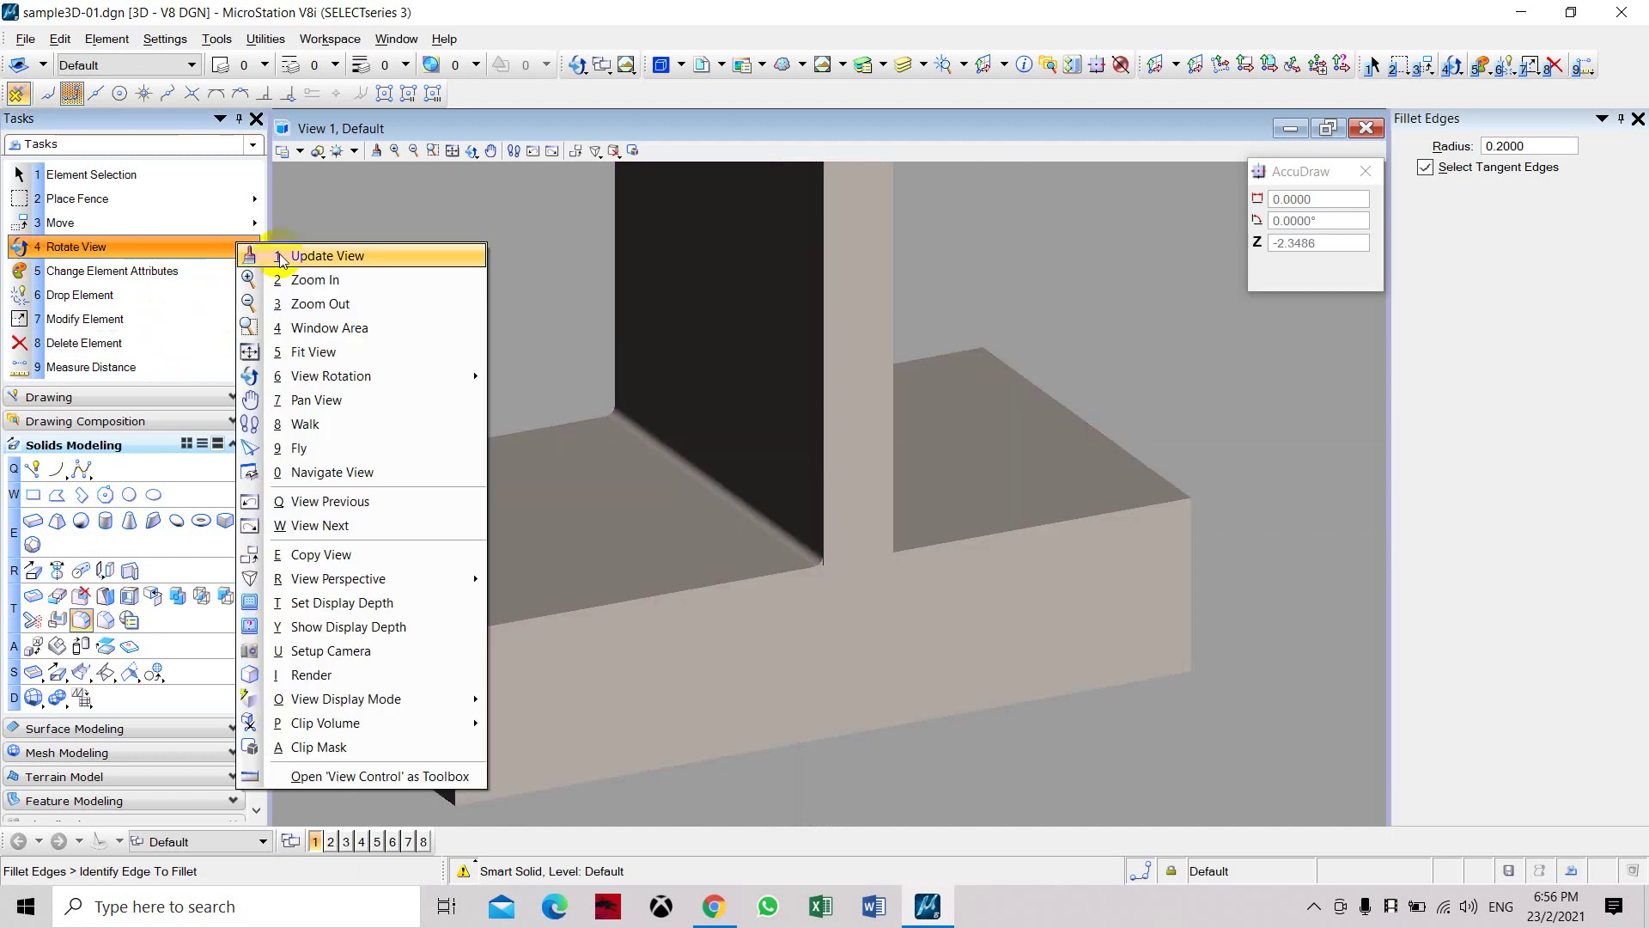
click(541, 377)
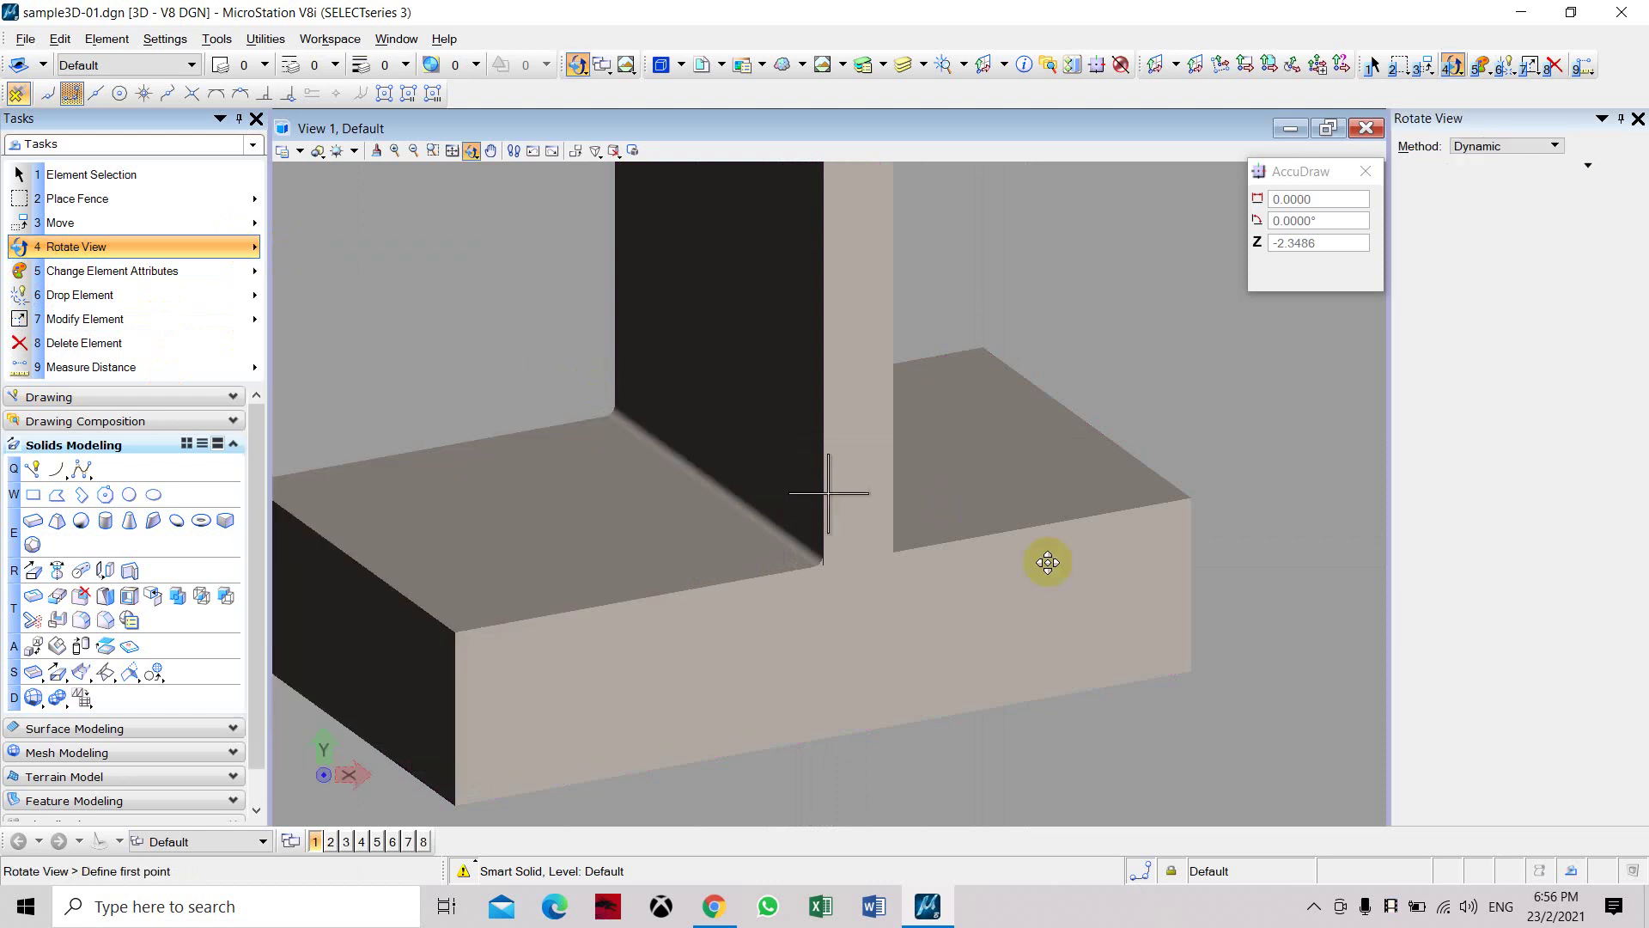
click(1046, 561)
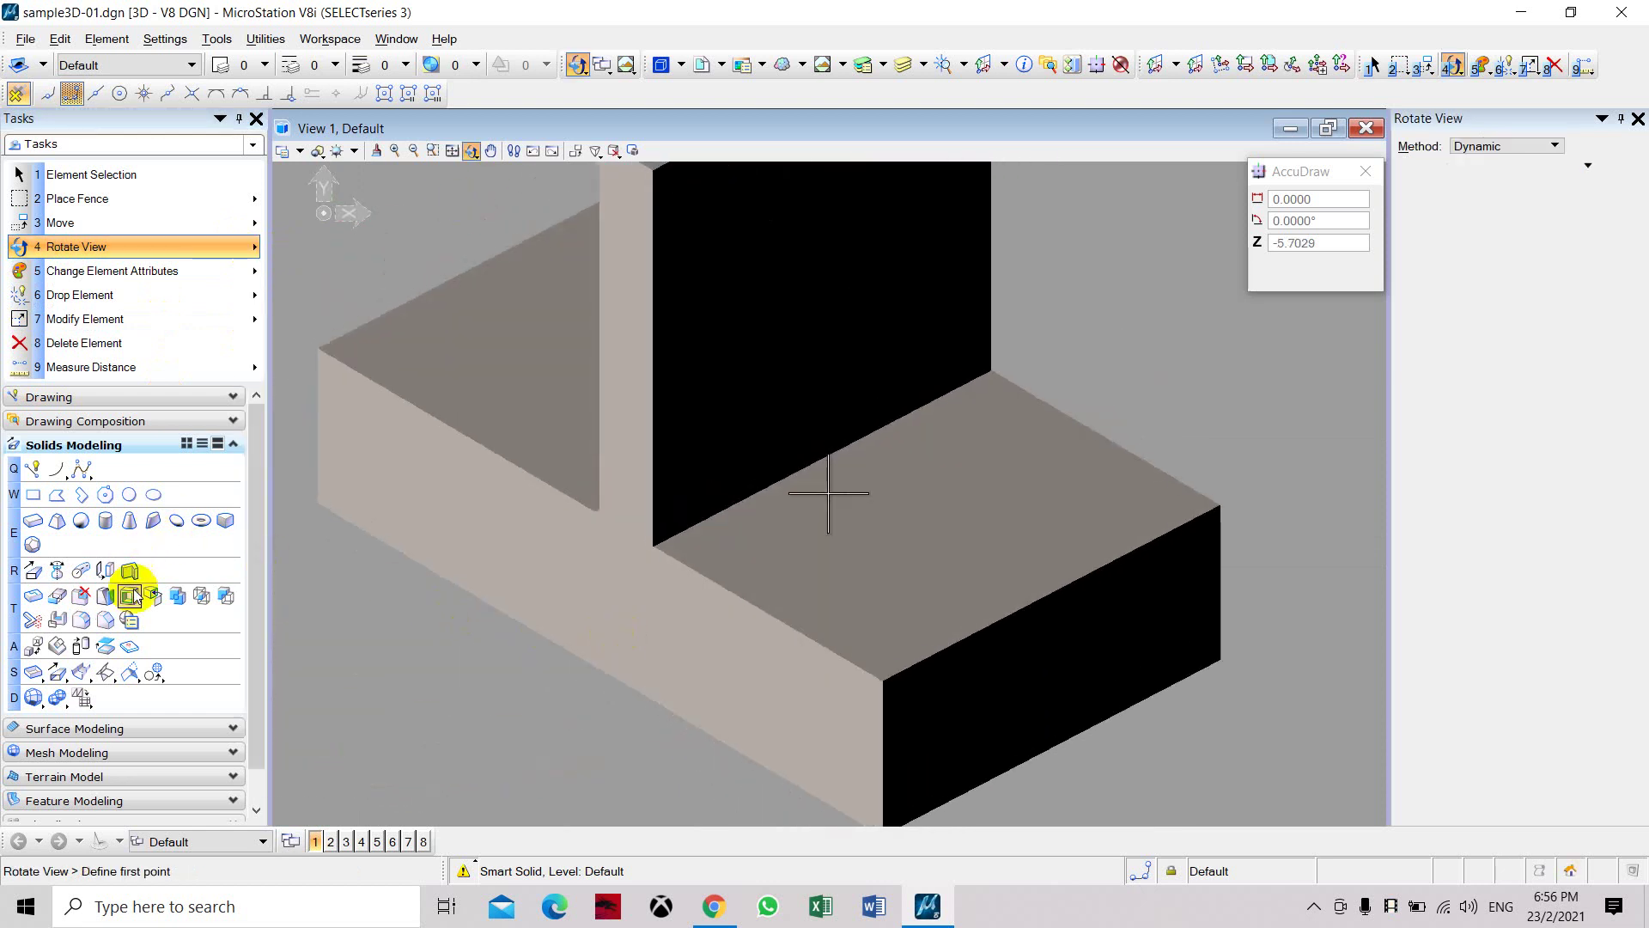
click(81, 621)
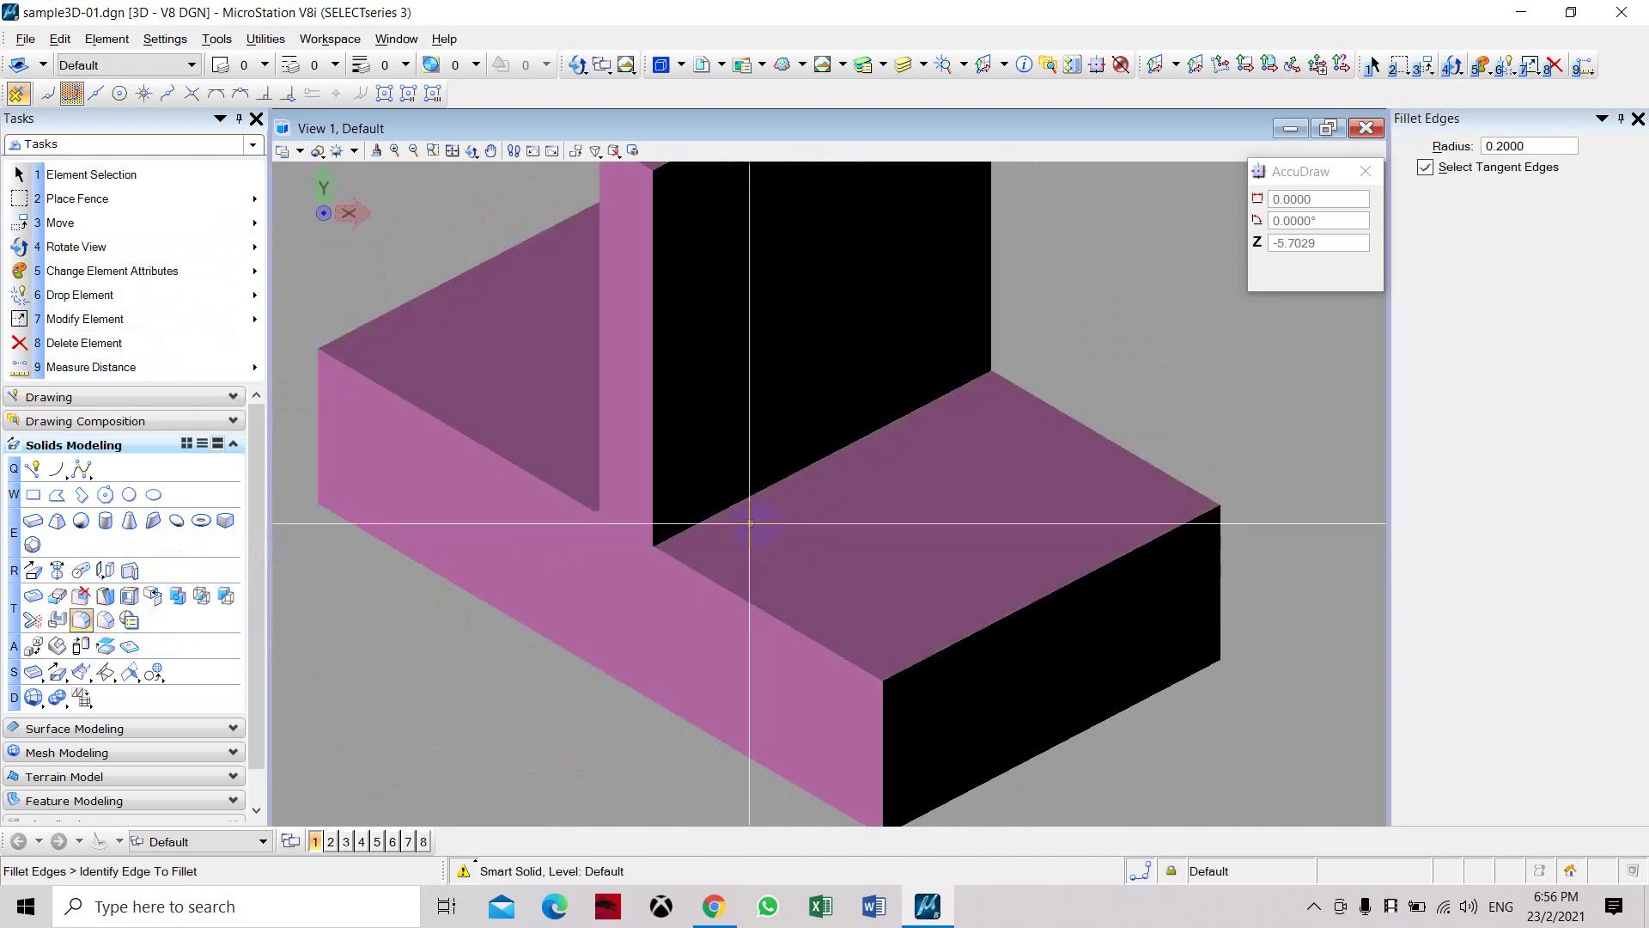
Fillet the wall-to-base inner corner on this side at 0.2 radius
click(704, 517)
click(705, 517)
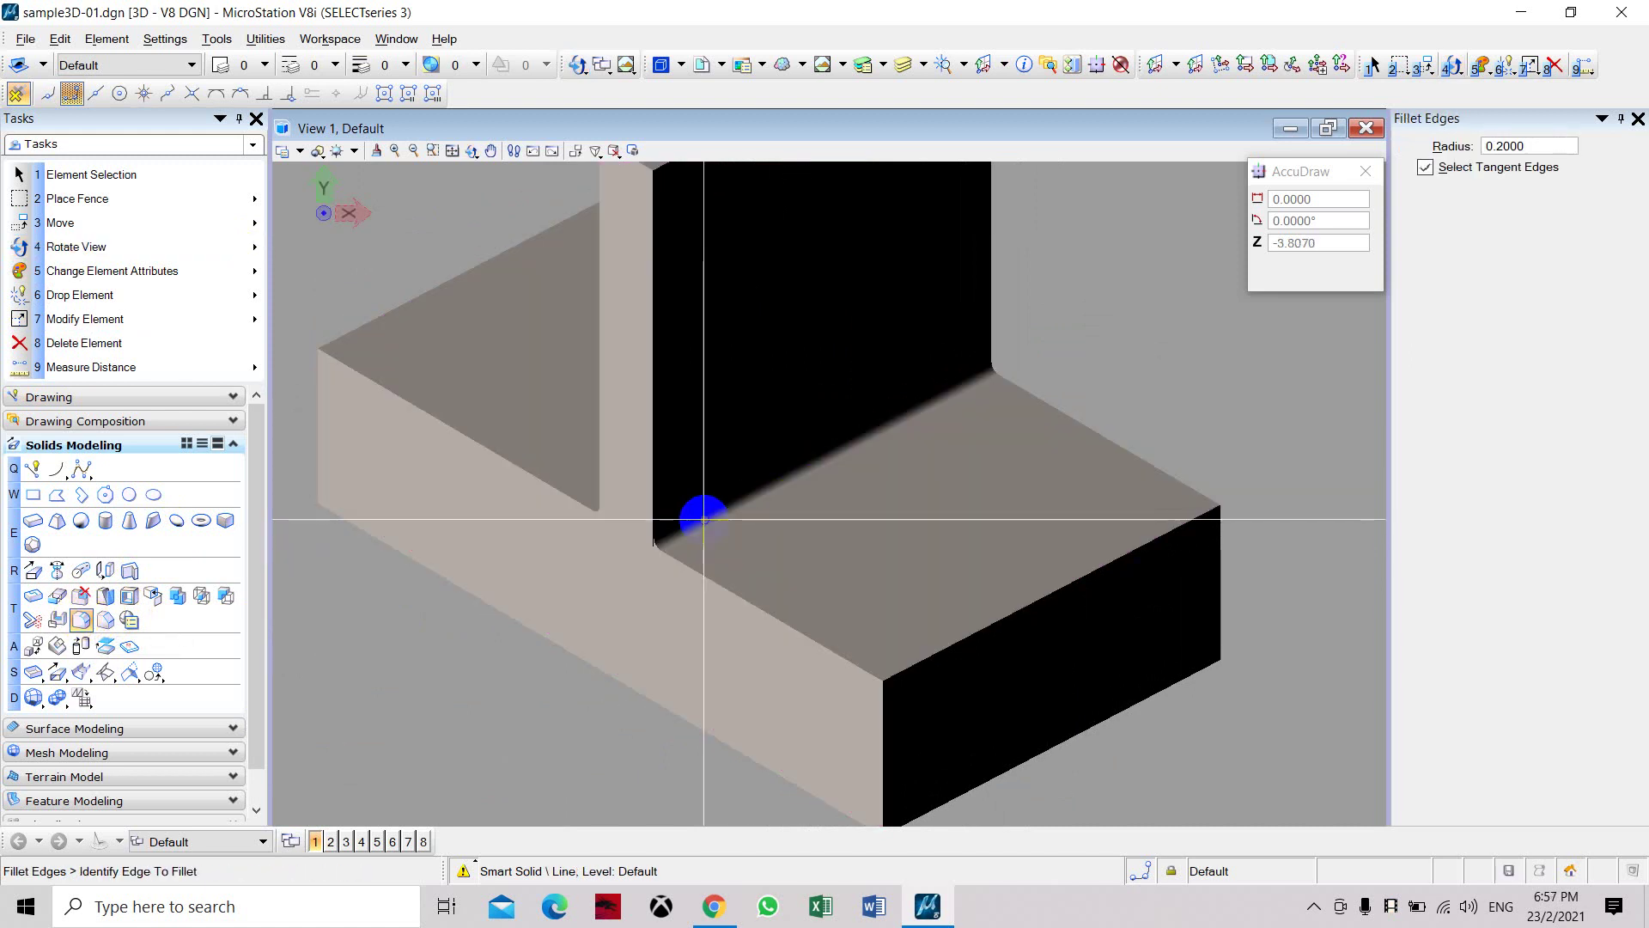
scroll(737, 500, up, 2)
scroll(738, 500, down, 2)
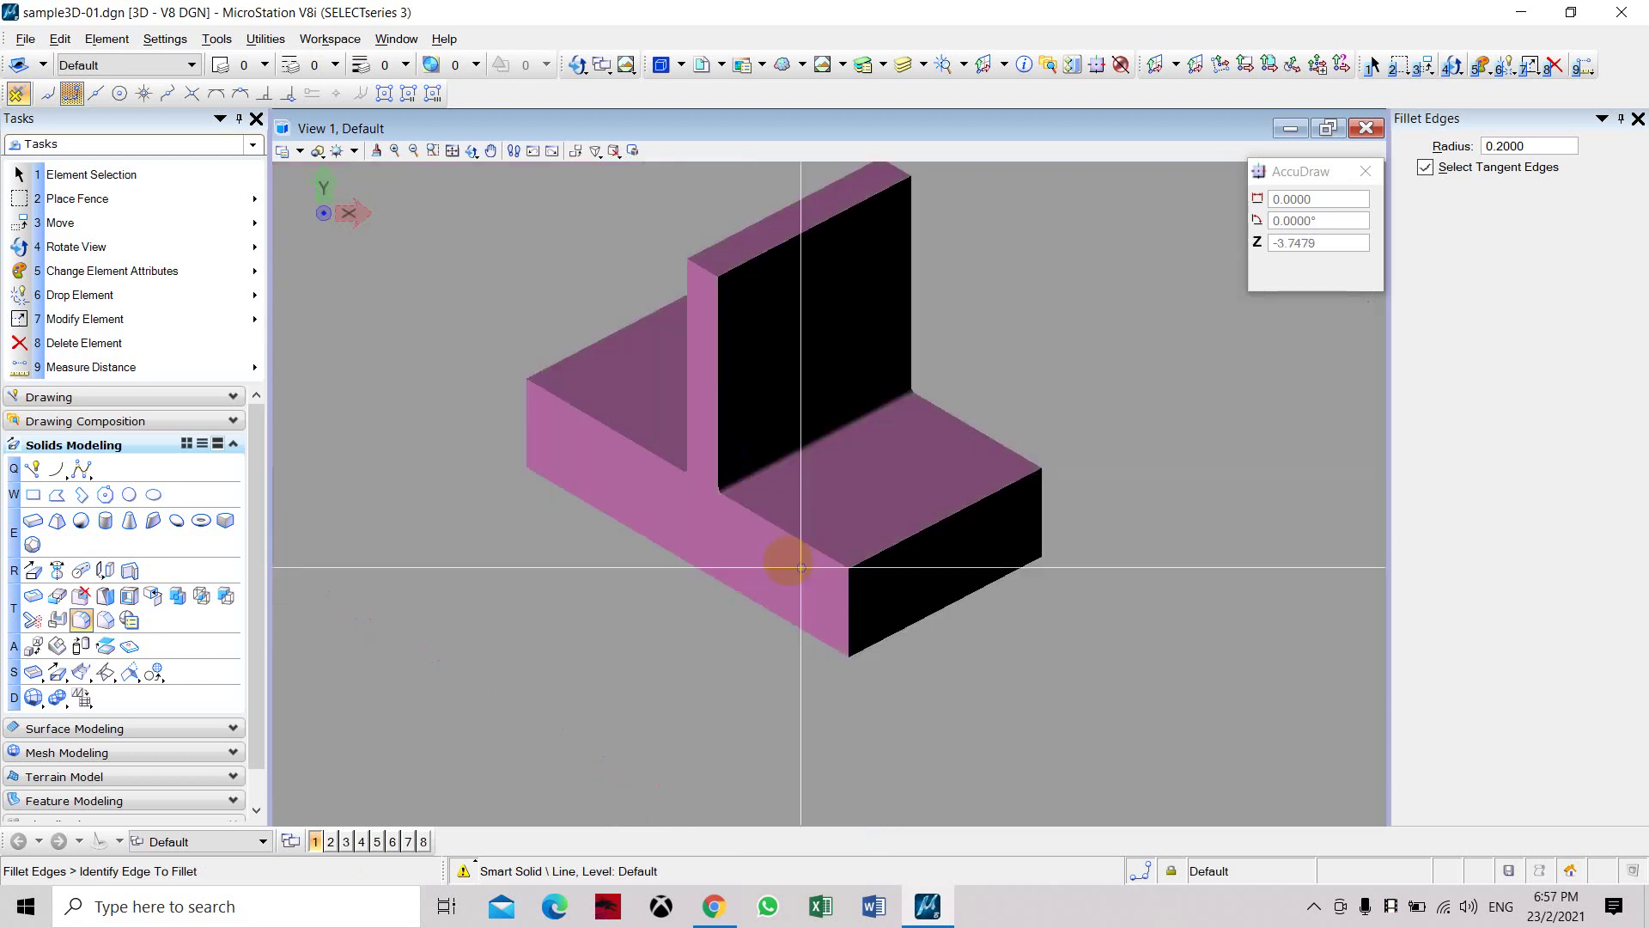
scroll(903, 541, down, 2)
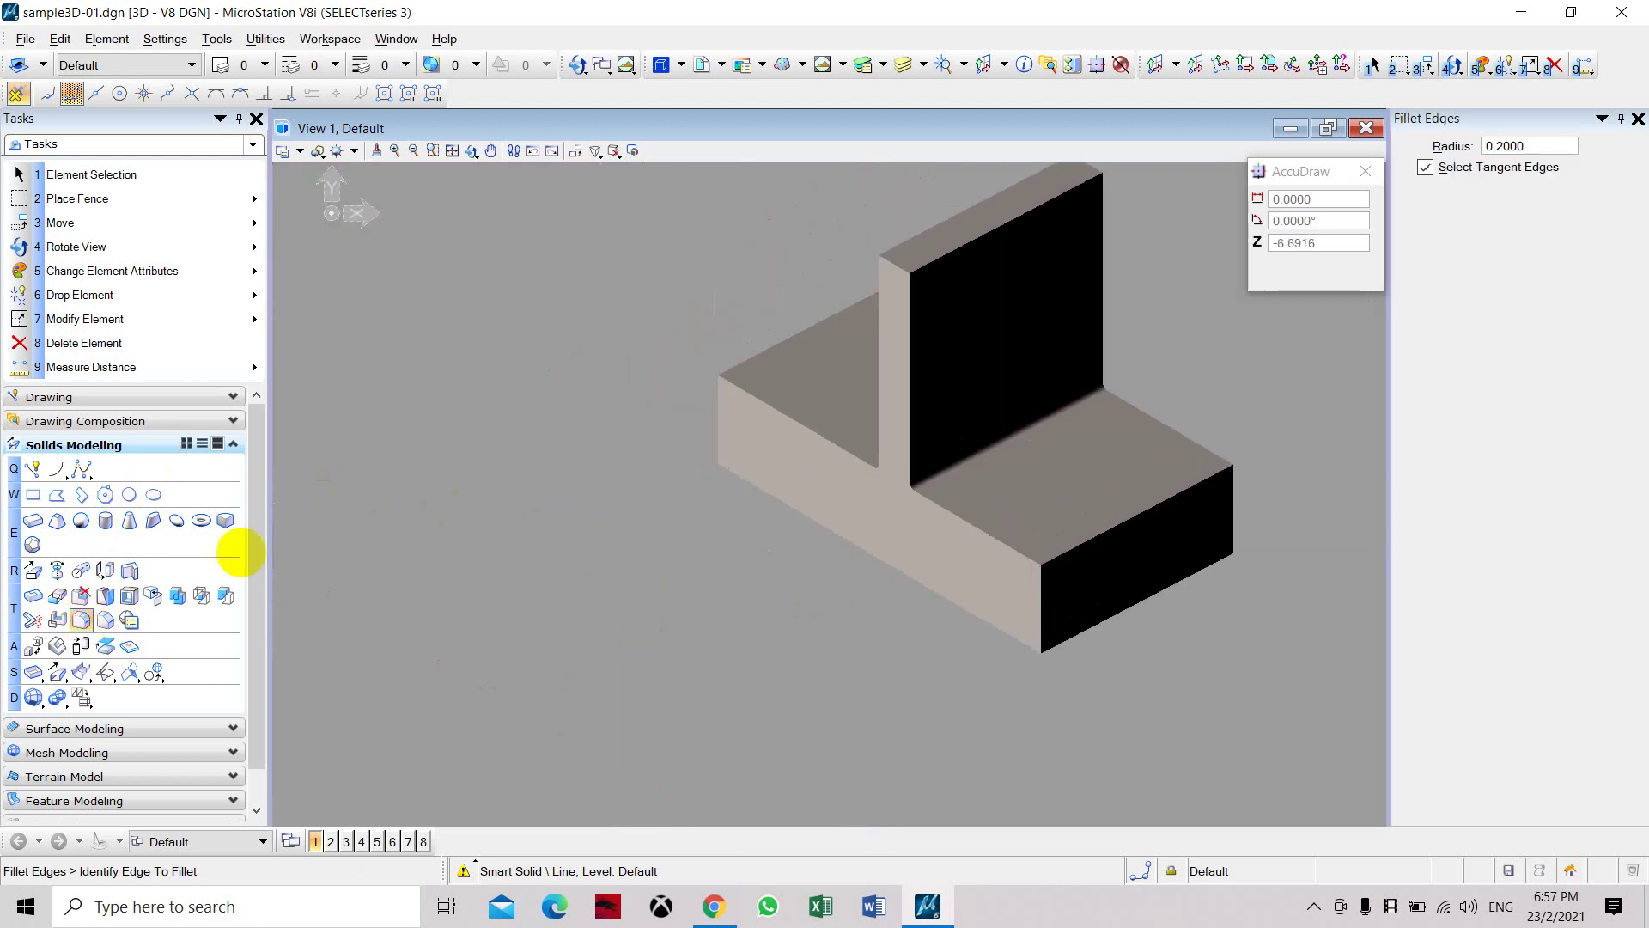
Change the fillet radius to 0.5 and round the base's right and left front top edges
click(1507, 148)
text(0.5000)
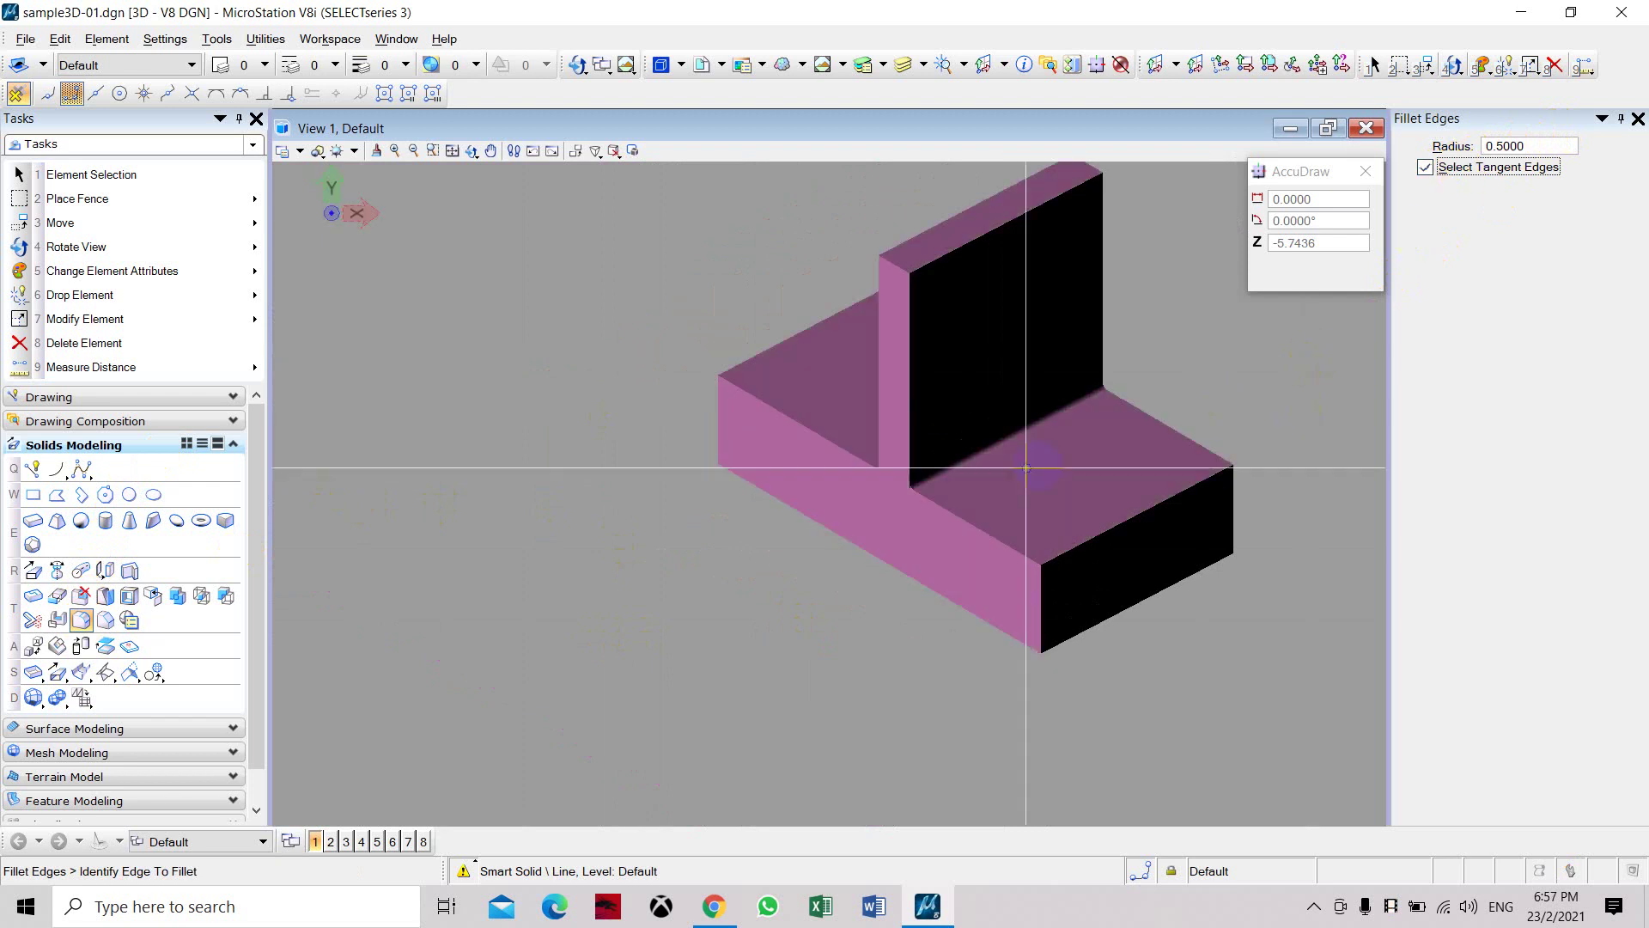
click(953, 499)
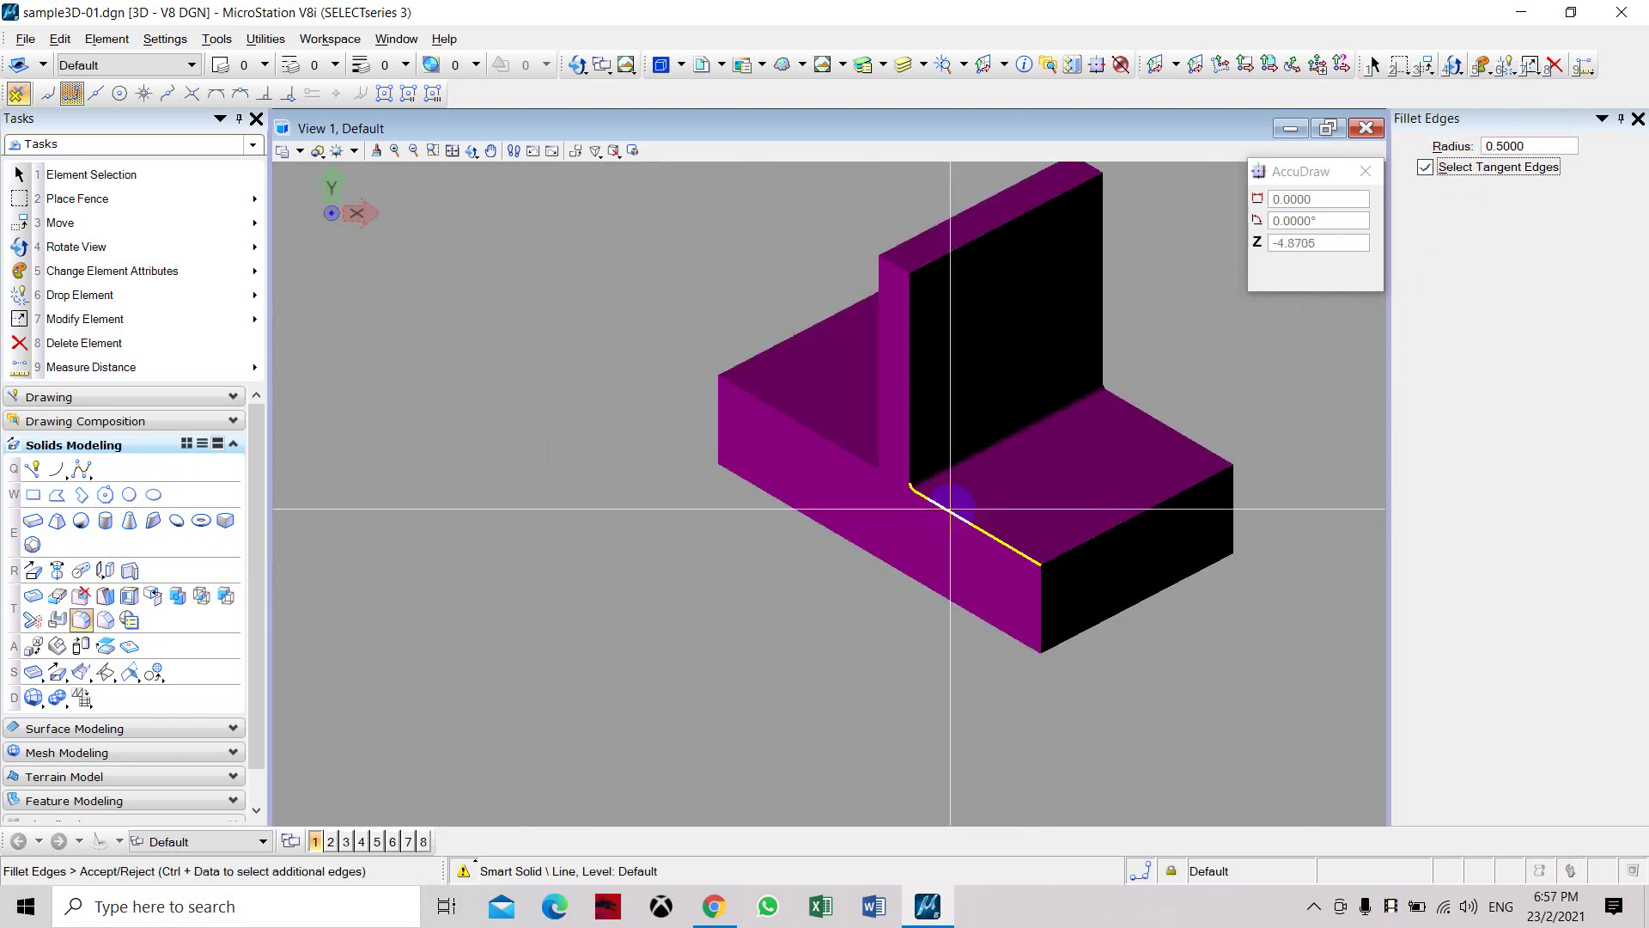
click(843, 450)
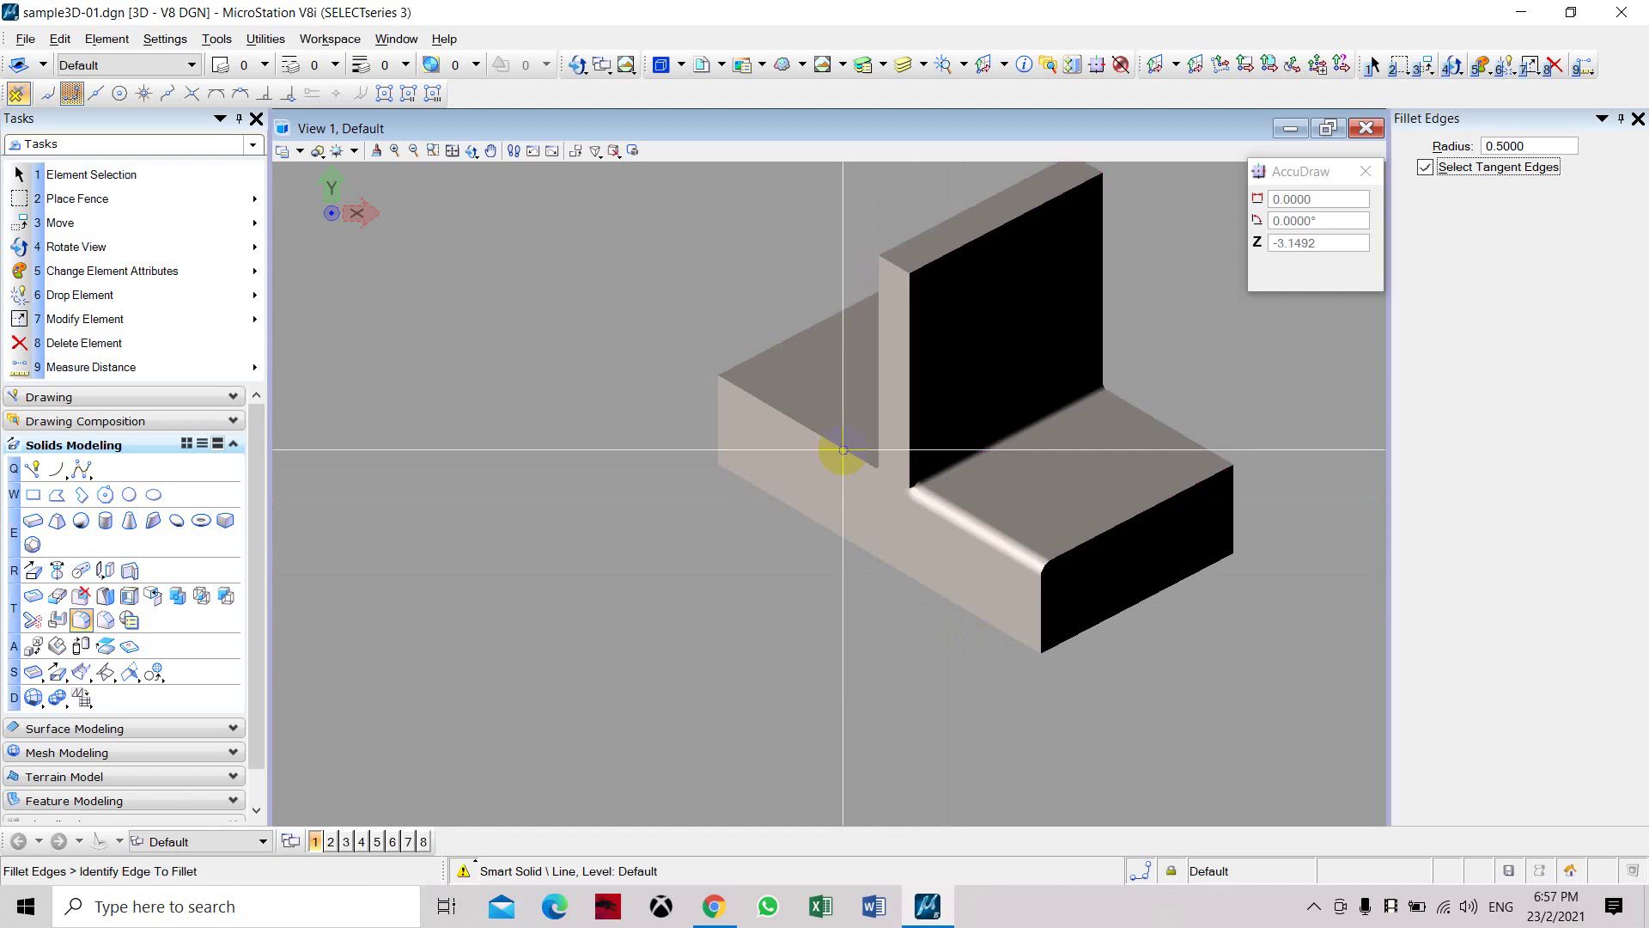
click(843, 450)
scroll(908, 567, up, 2)
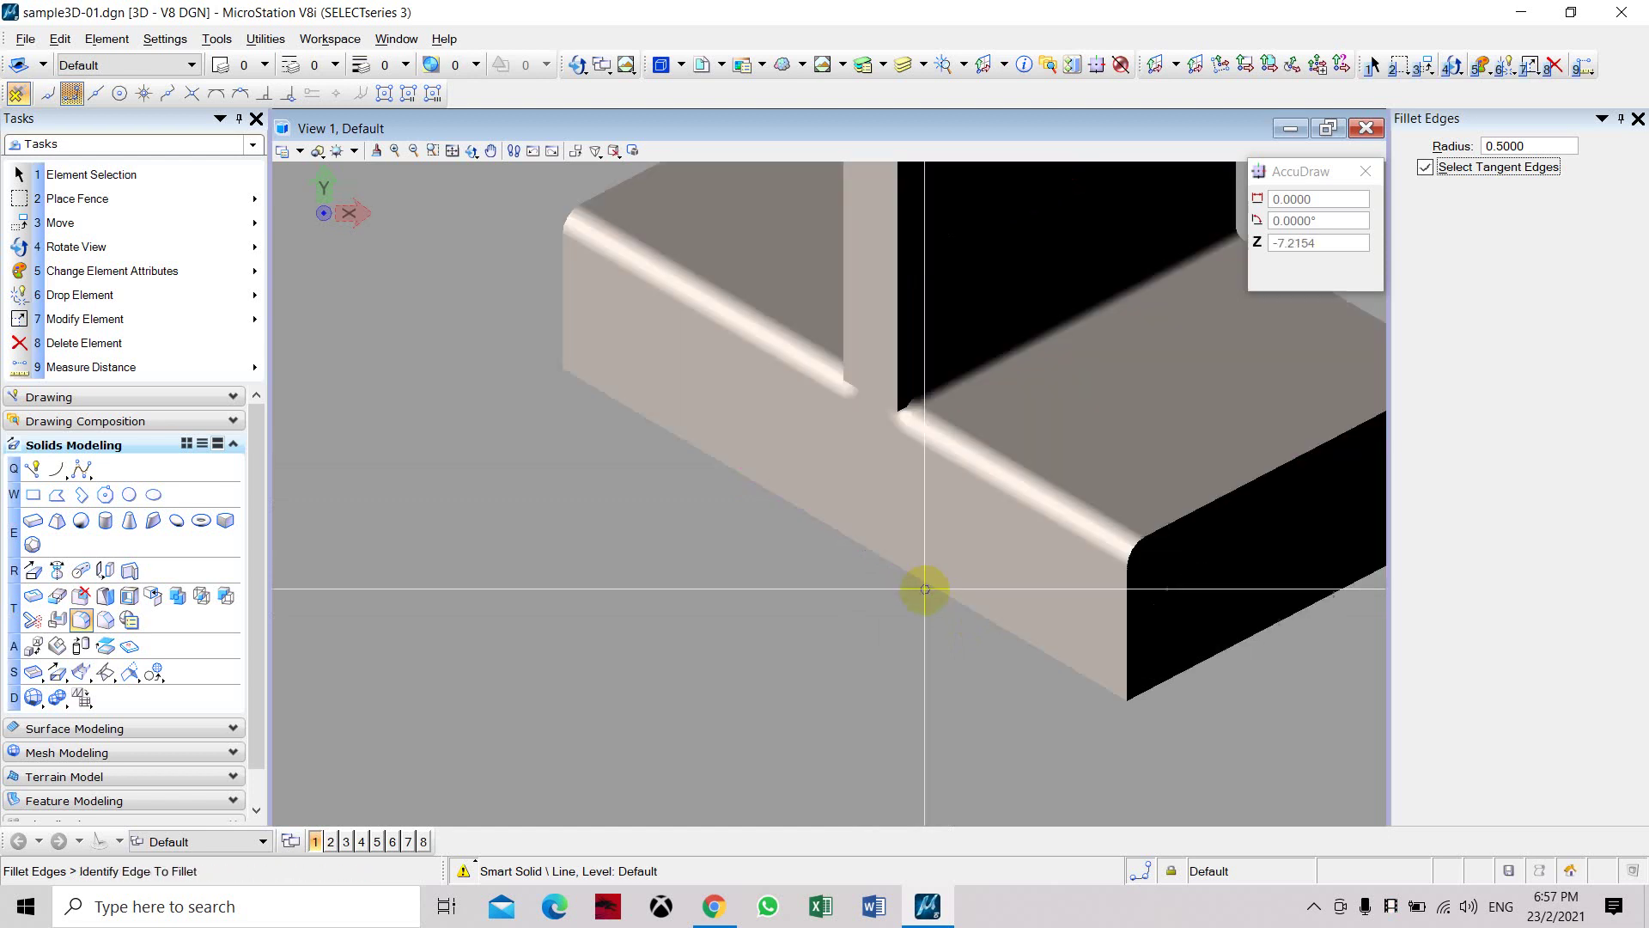
scroll(888, 387, down, 1)
scroll(888, 387, down, 2)
scroll(902, 323, down, 2)
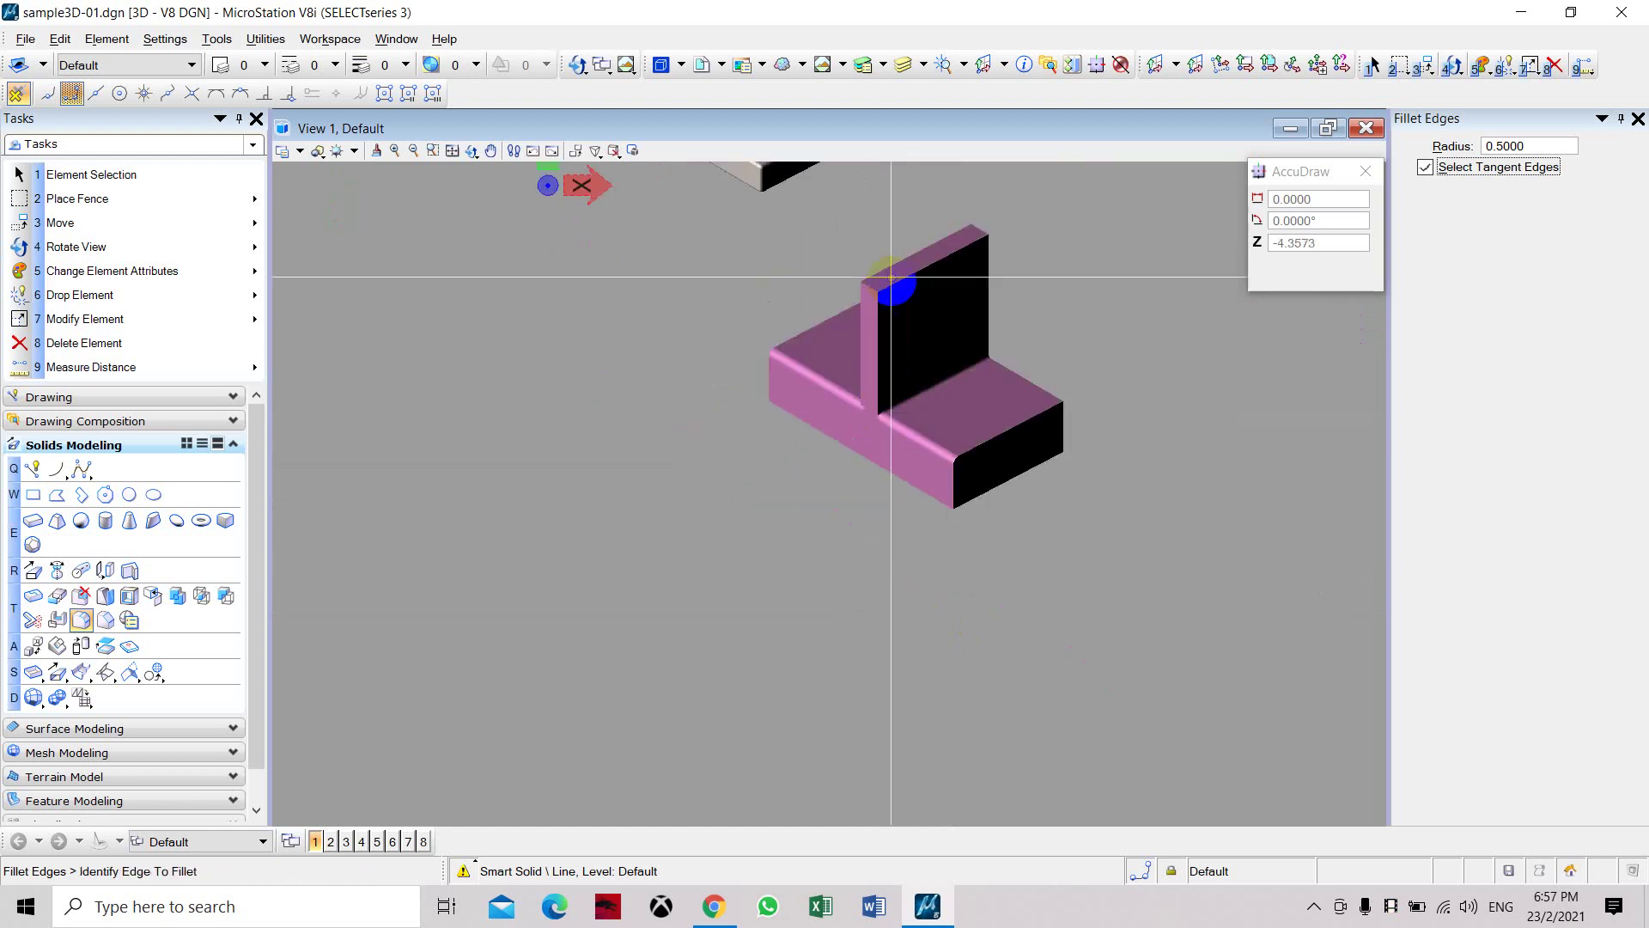
scroll(889, 348, up, 3)
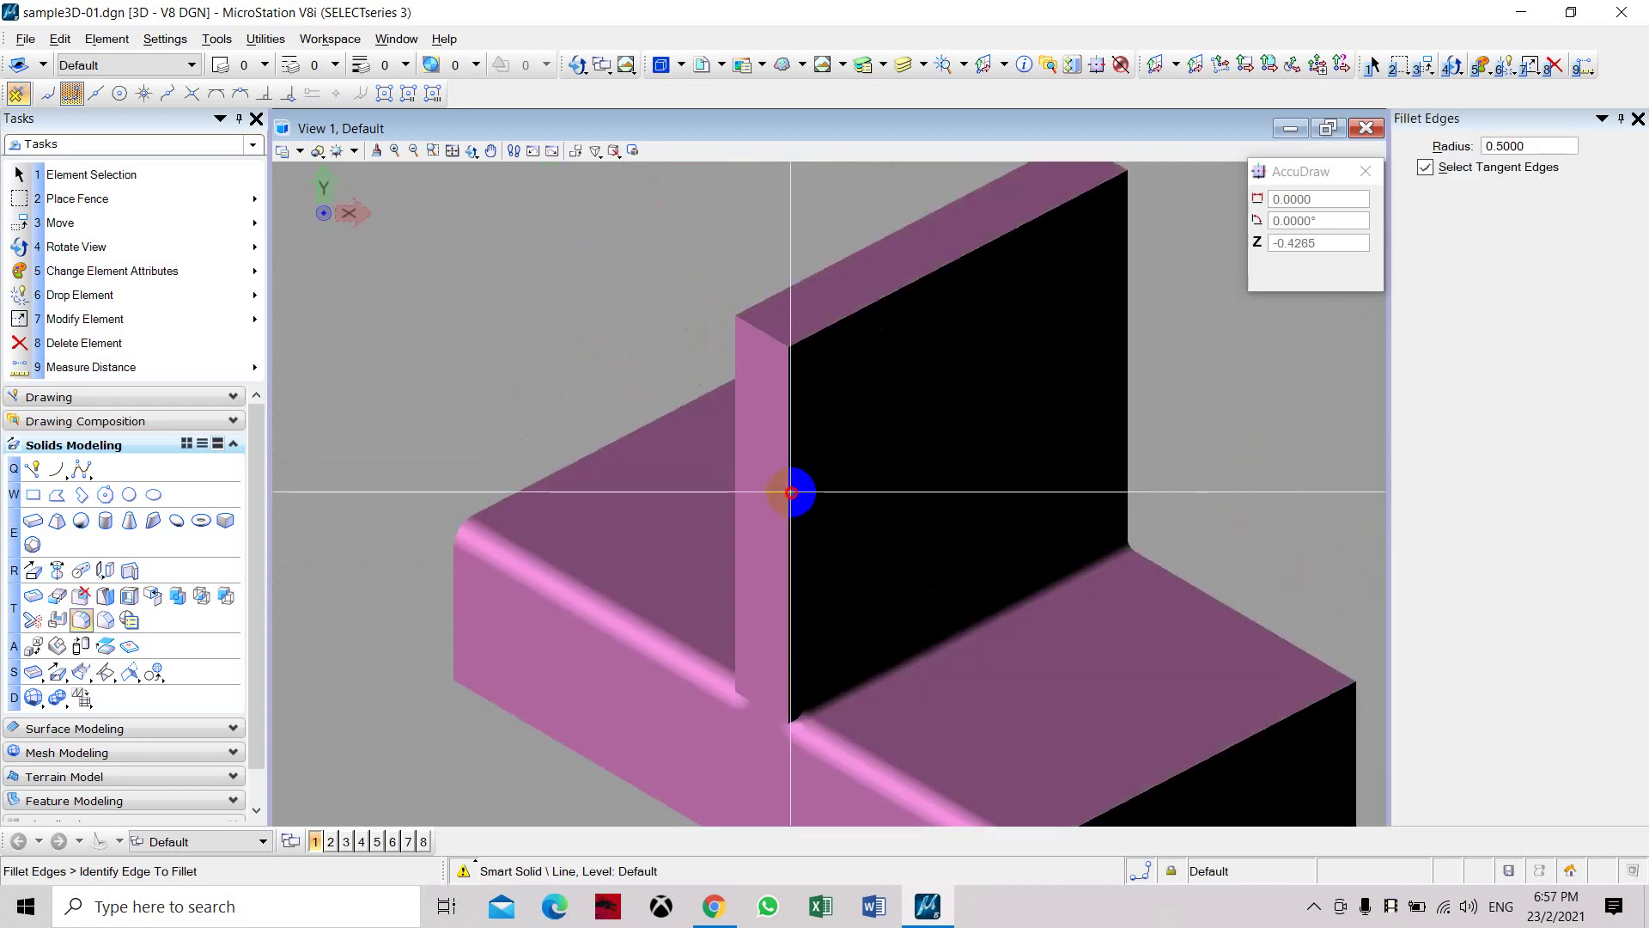
Fillet the wall's top edge and both vertical edges at 0.5 radius
click(791, 490)
click(876, 308)
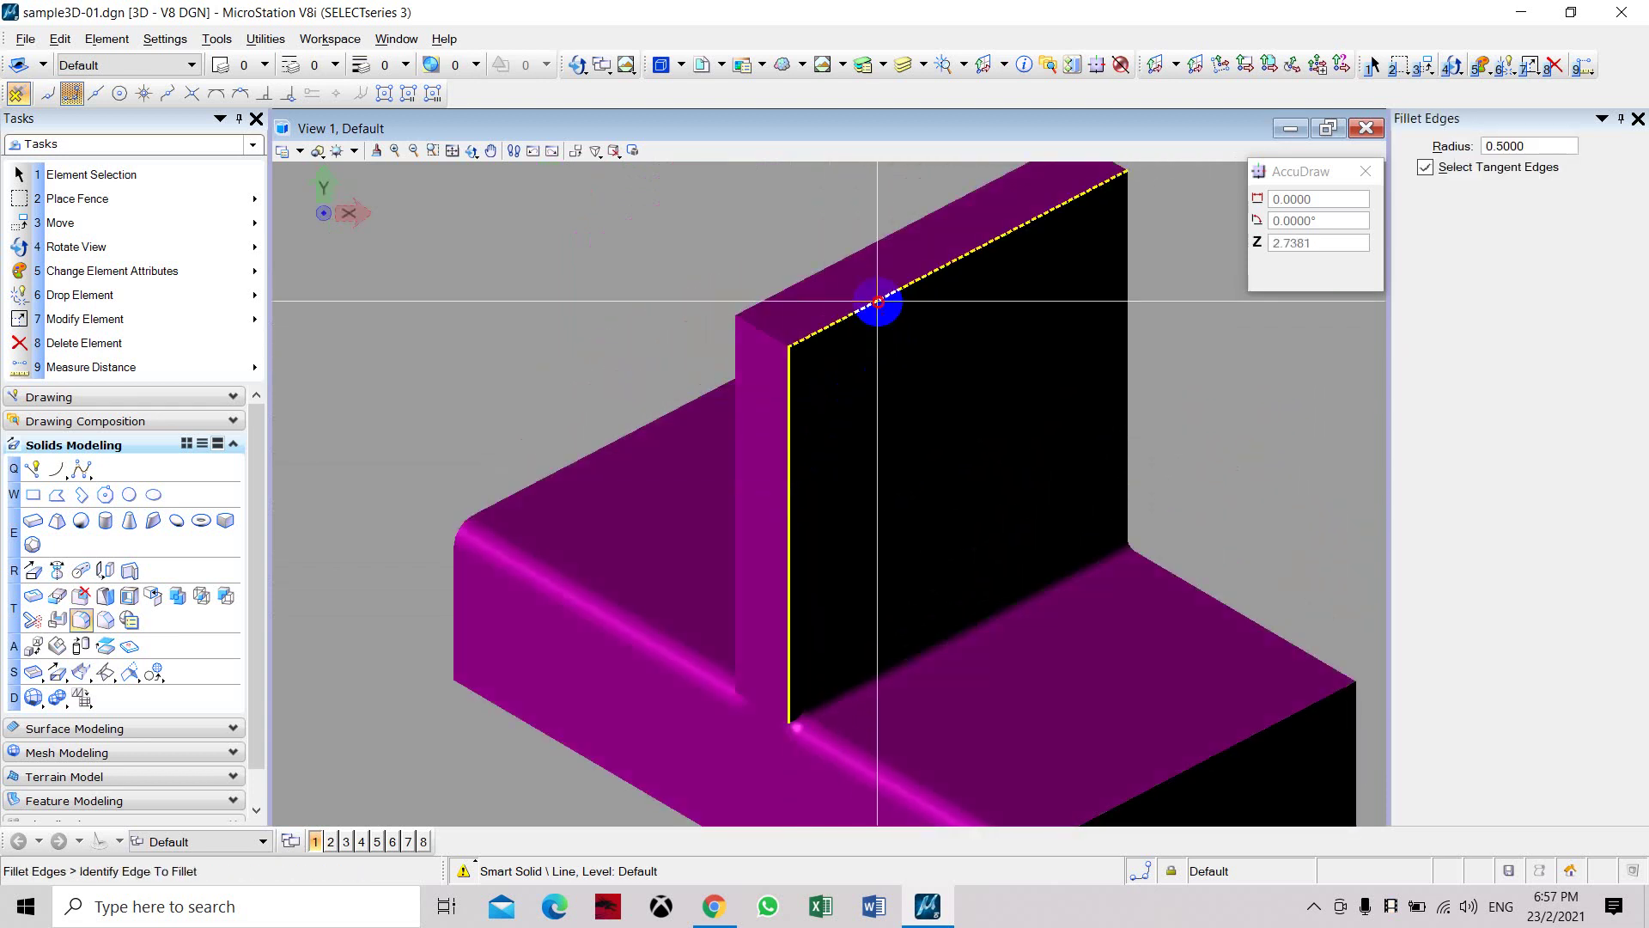
click(732, 397)
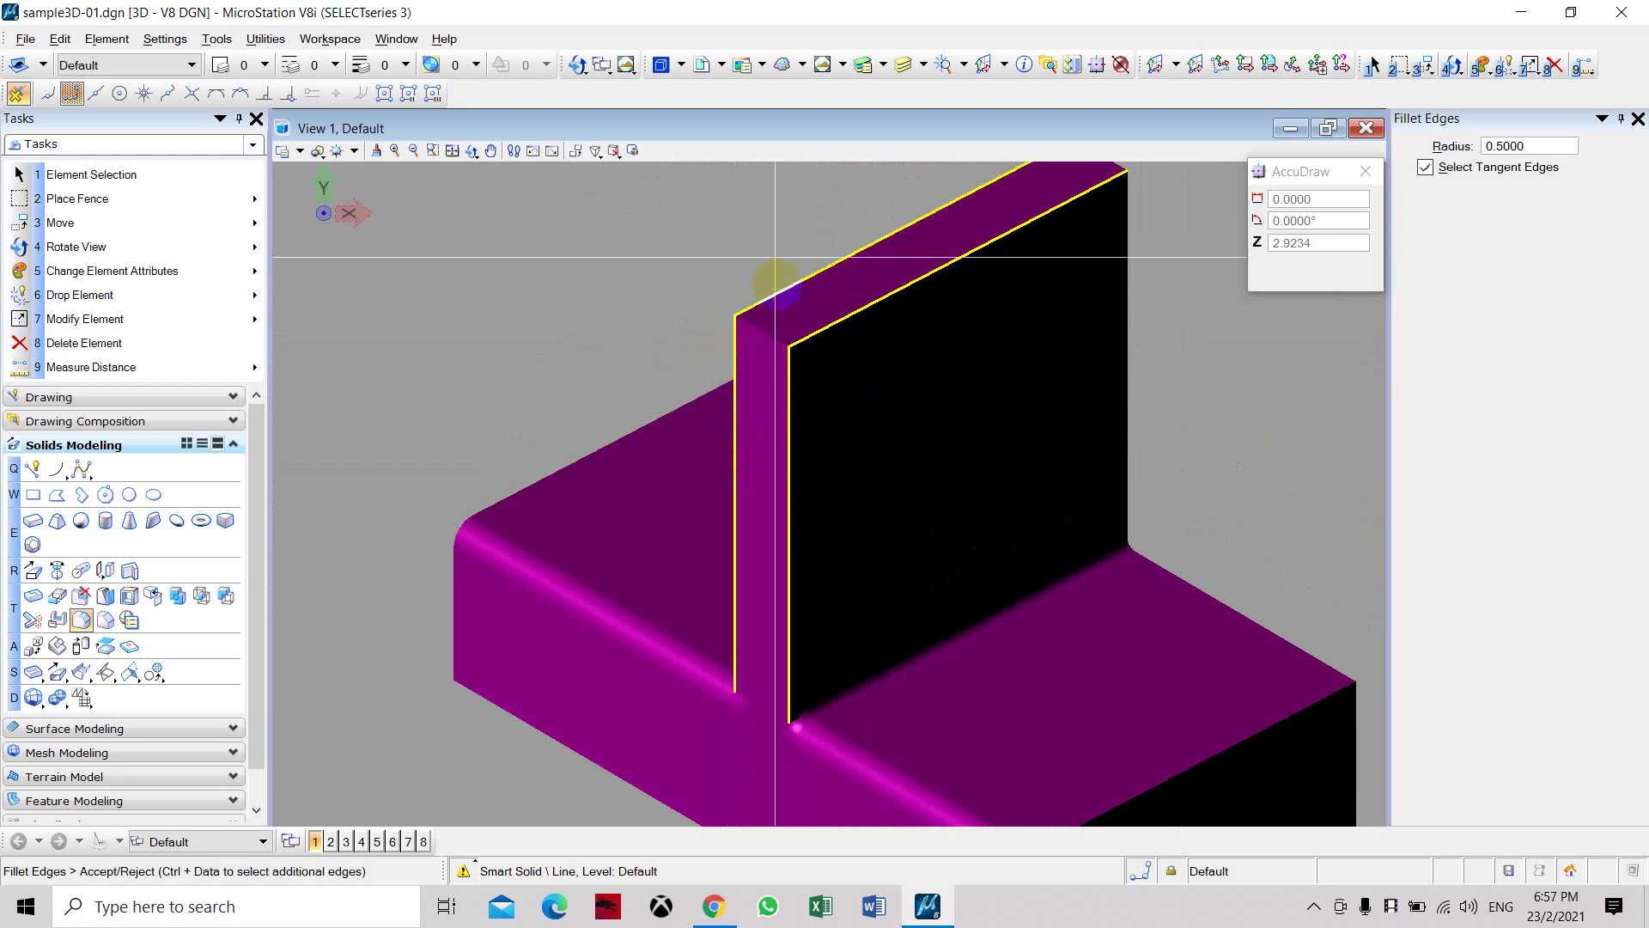
scroll(773, 244, down, 2)
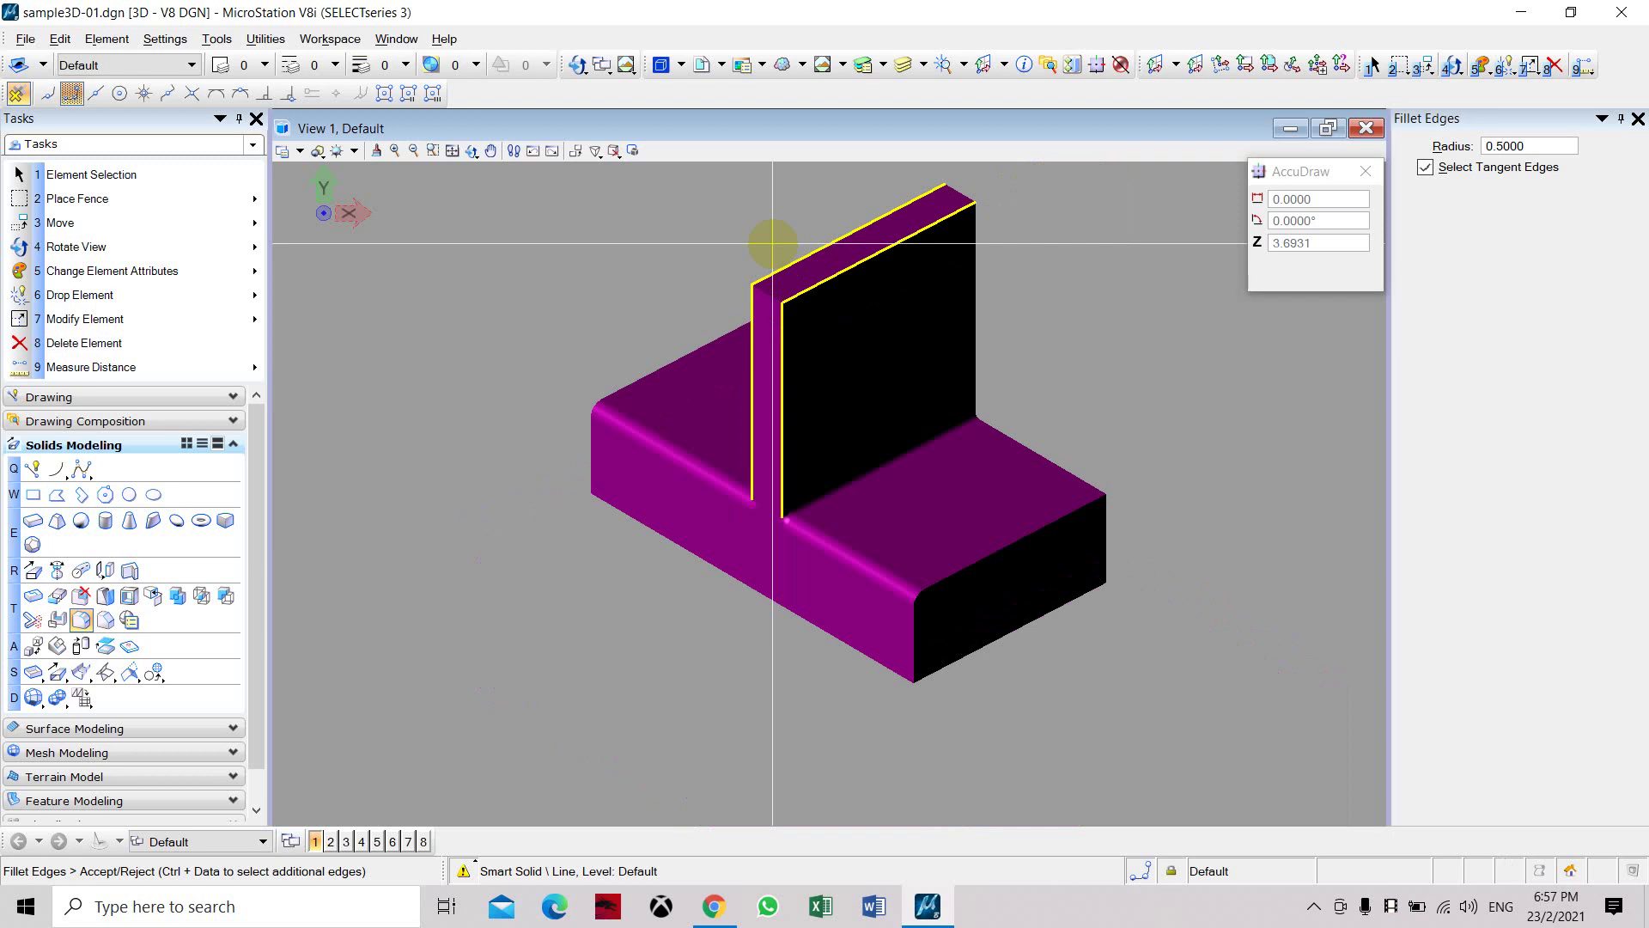
click(773, 243)
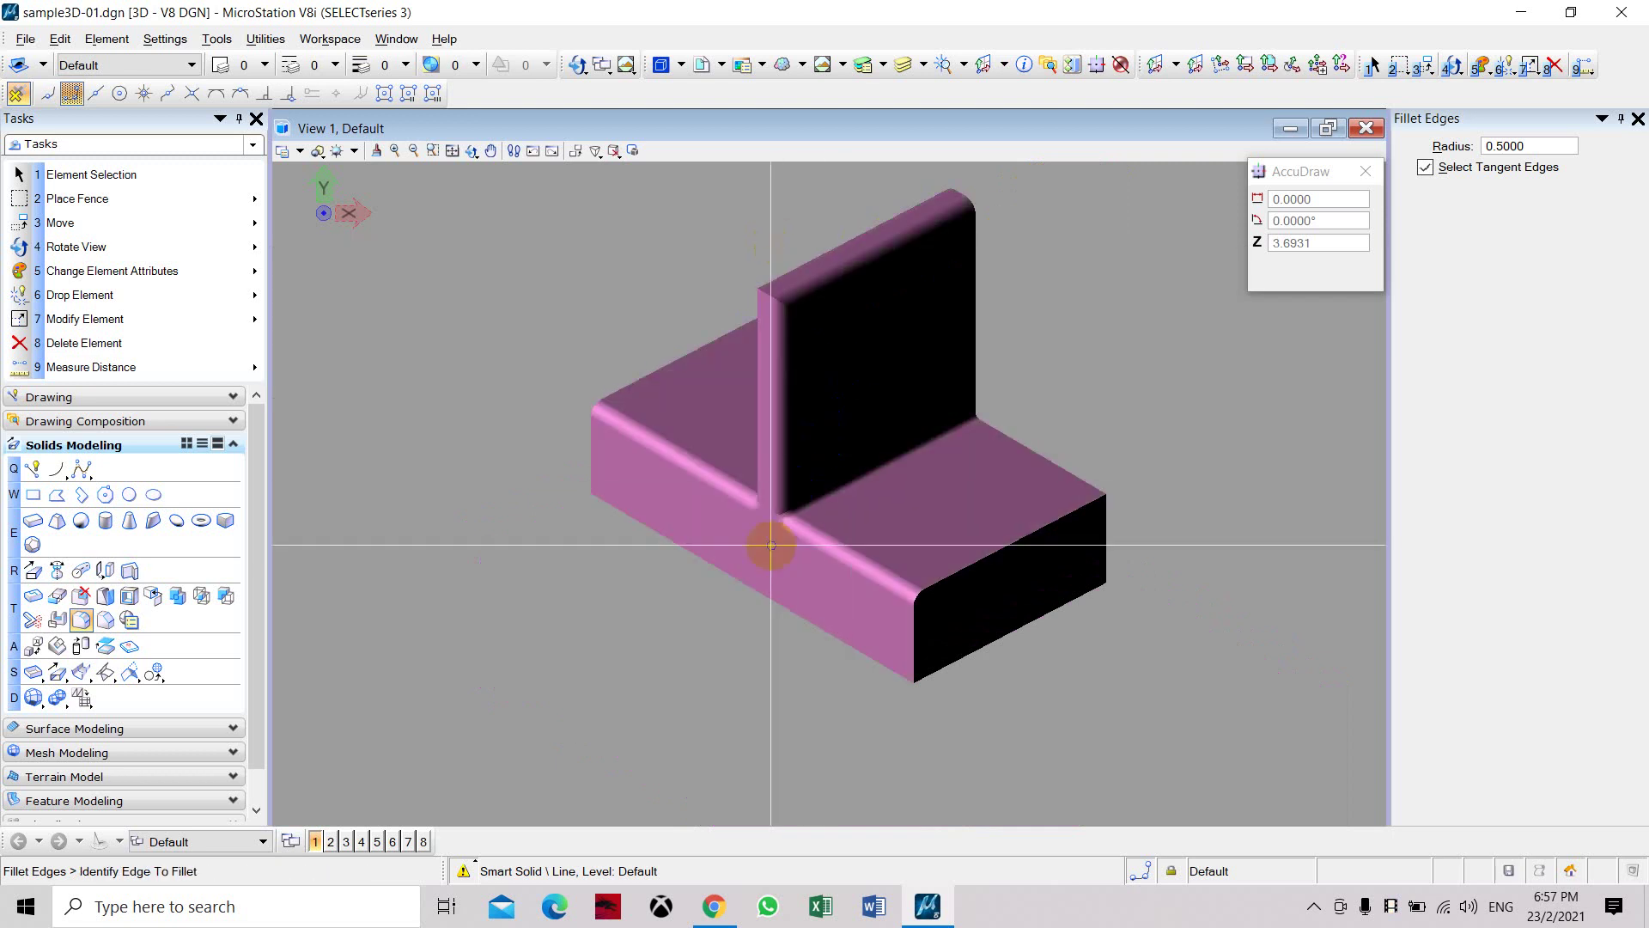
Recenter the view and pick further bracket edges while filleting stays active
middle_drag(889, 567, 835, 630)
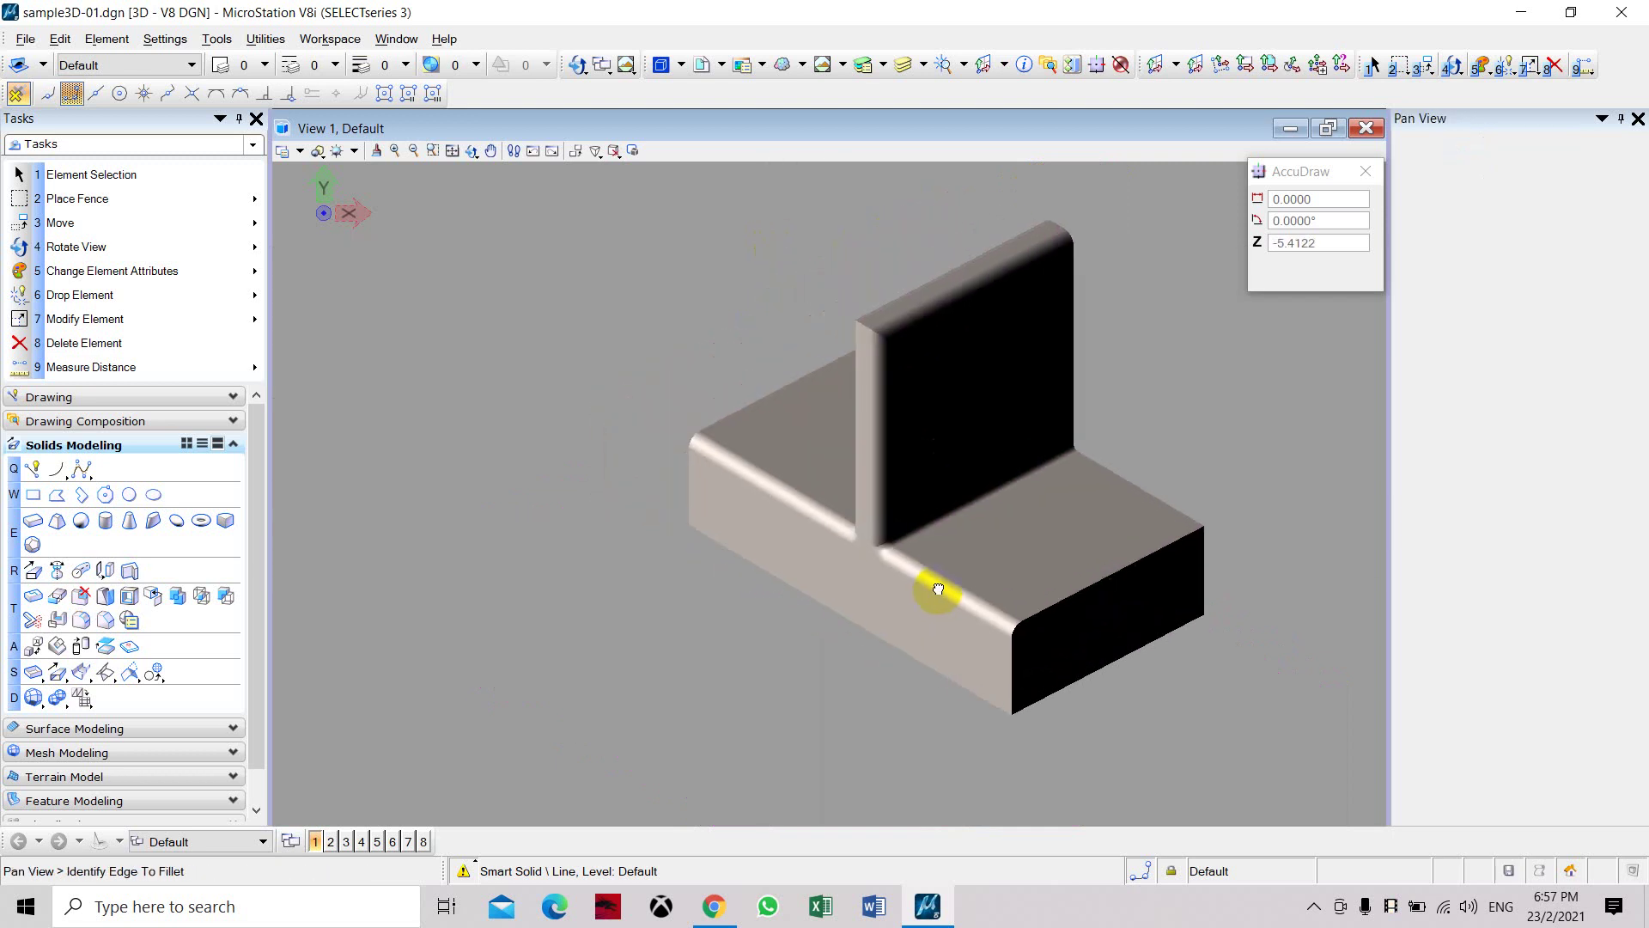
click(836, 628)
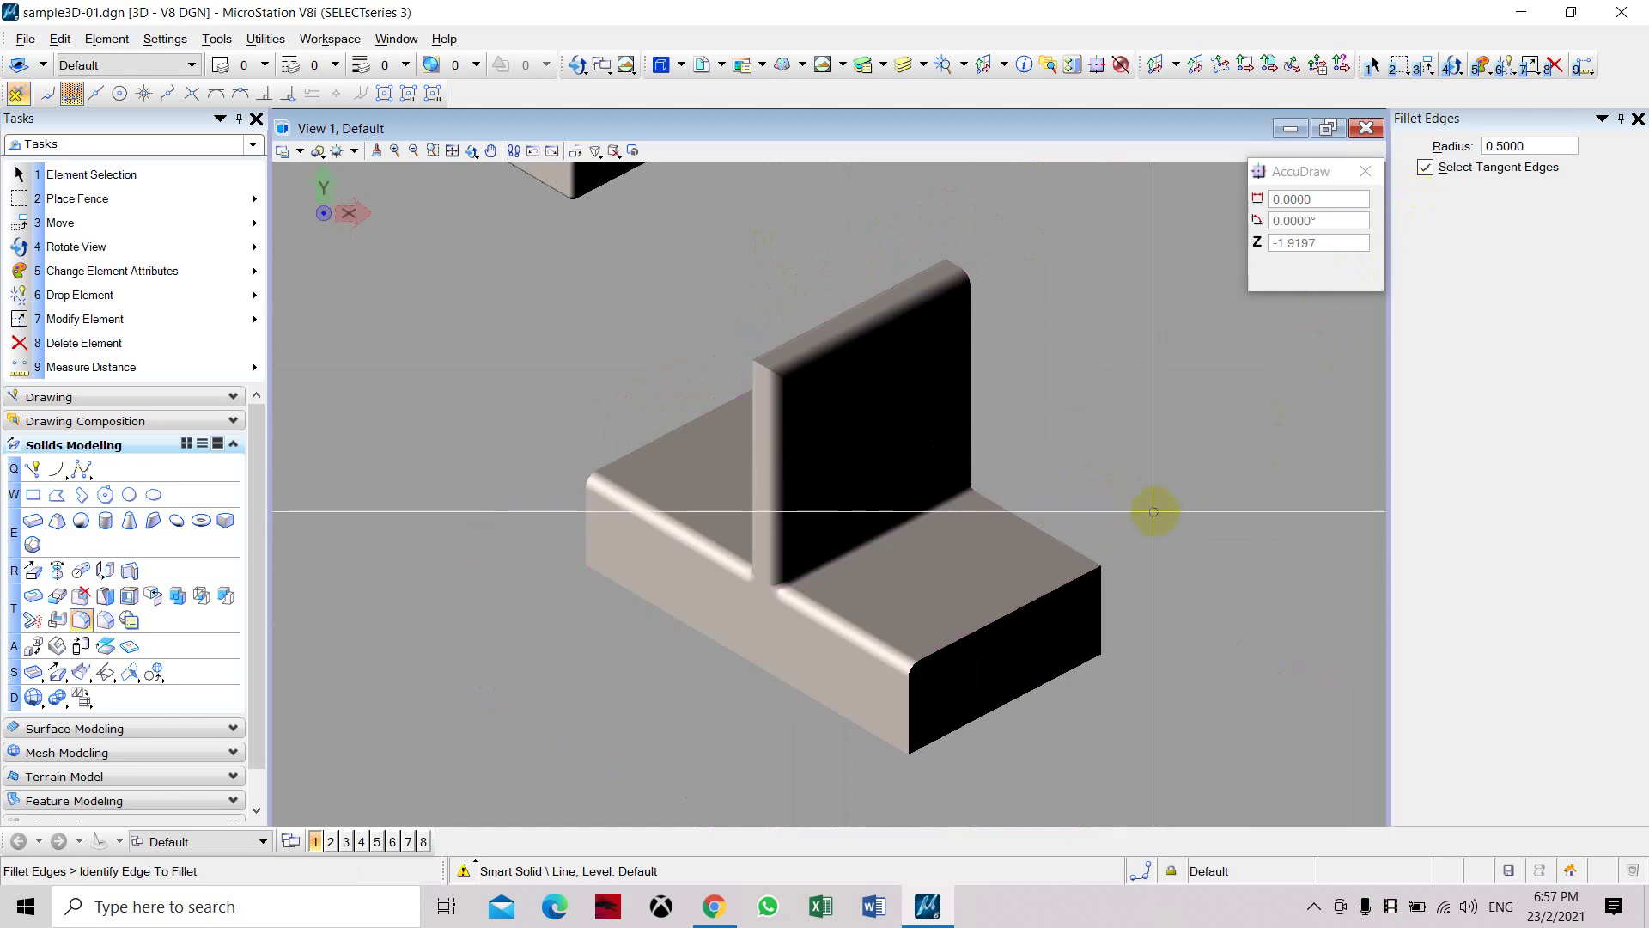
scroll(1056, 554, down, 1)
click(741, 619)
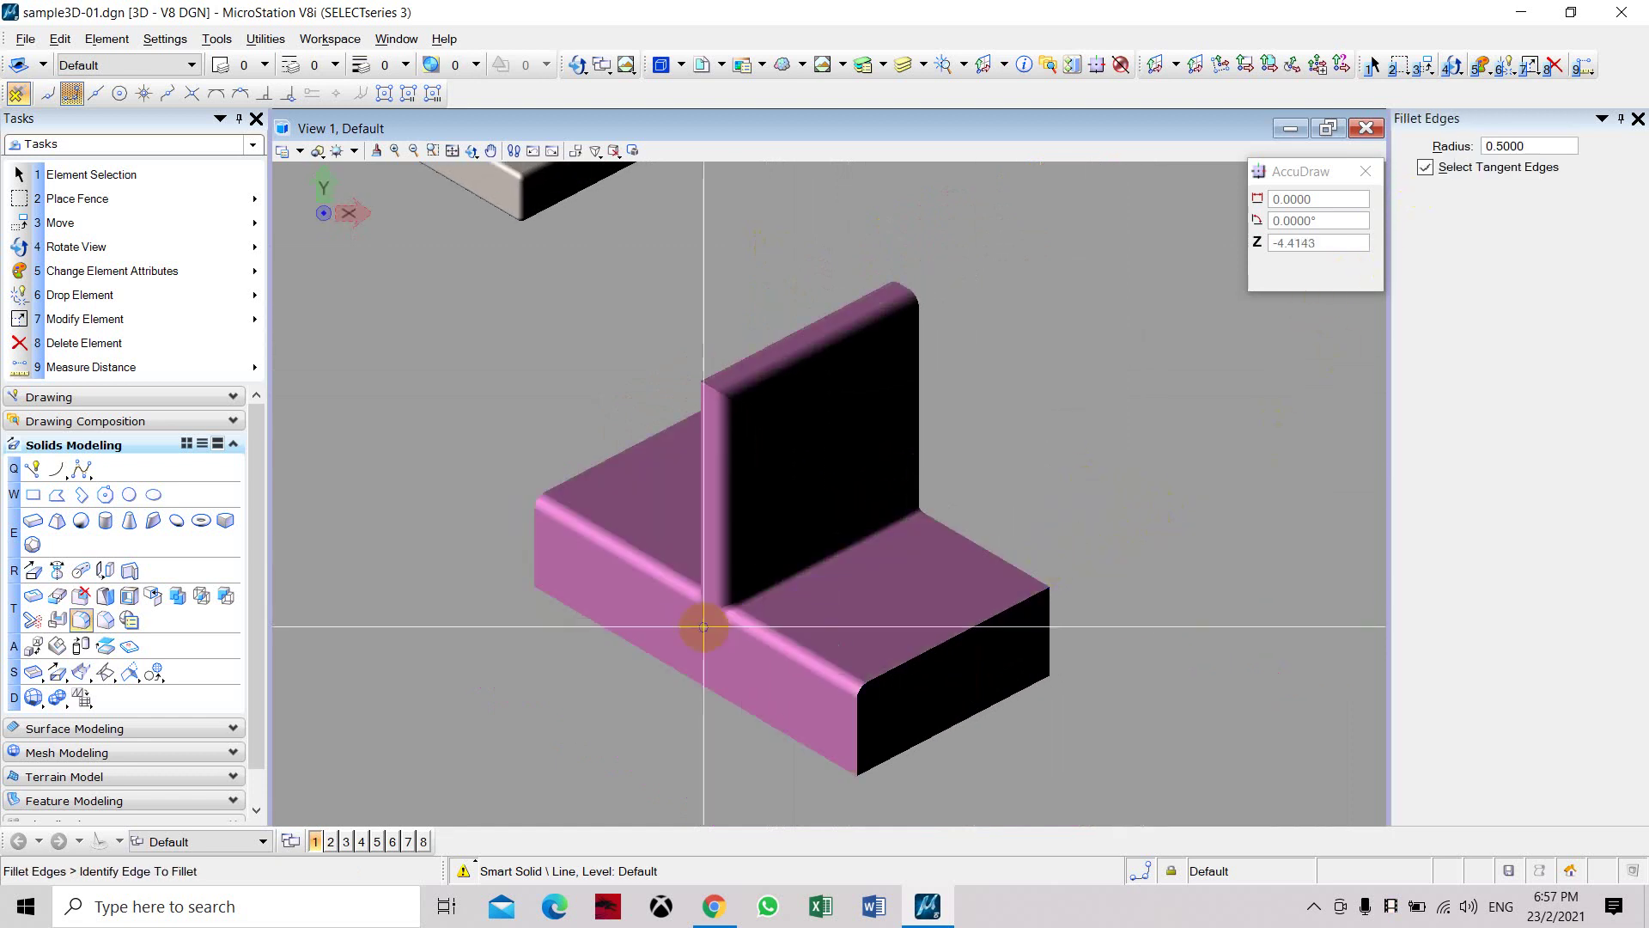
click(645, 468)
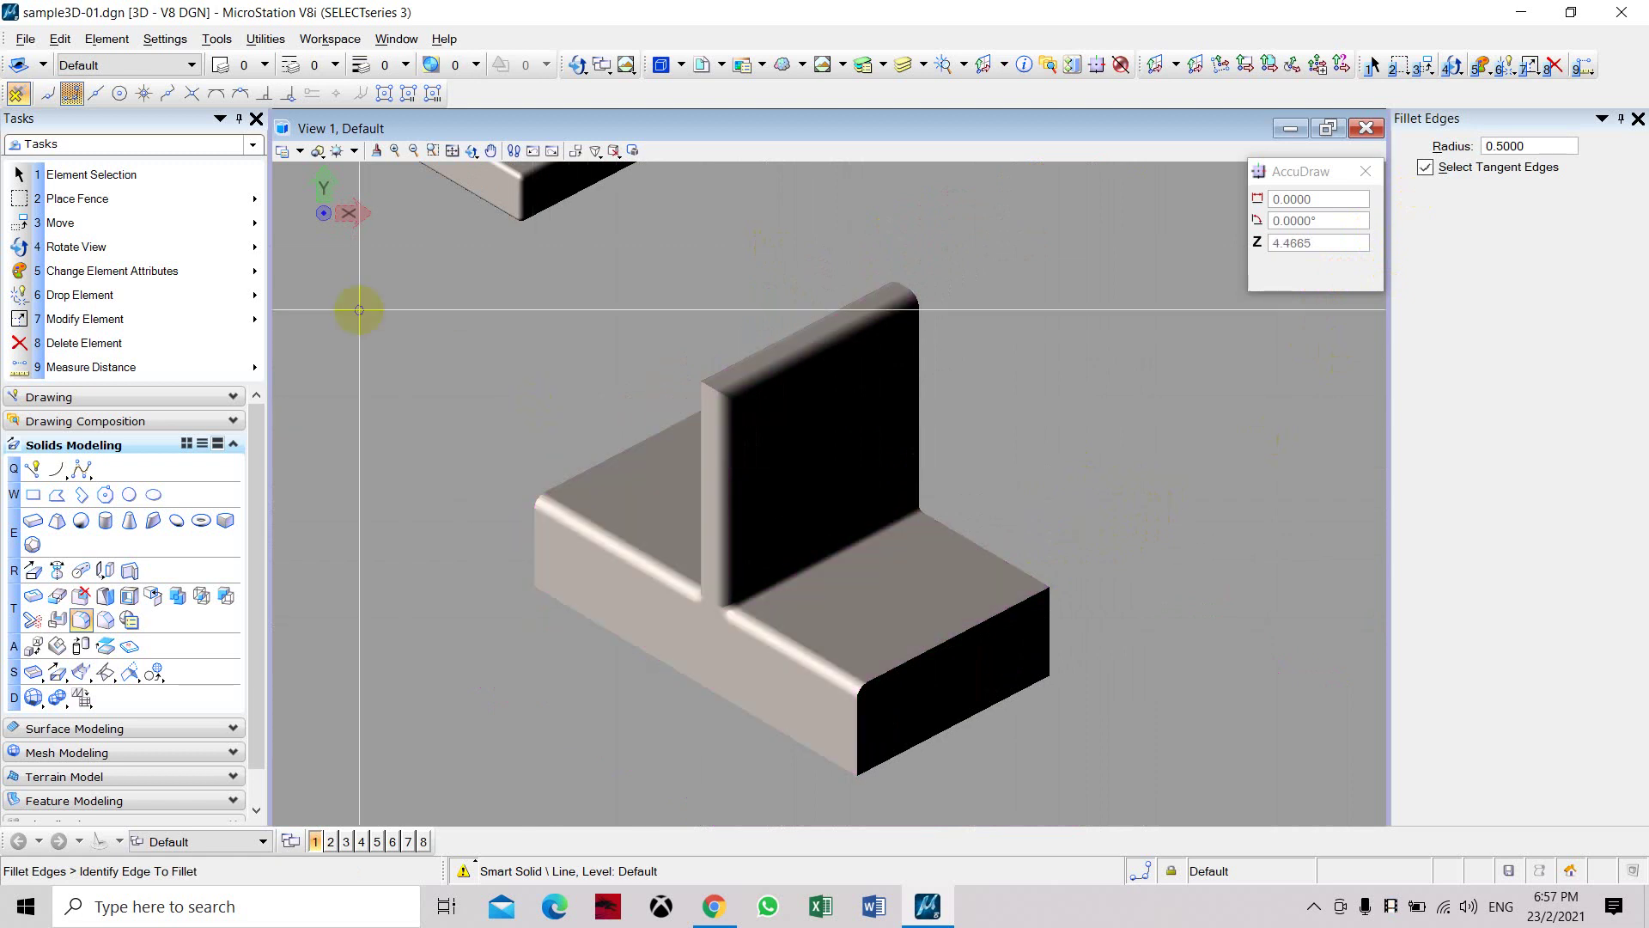